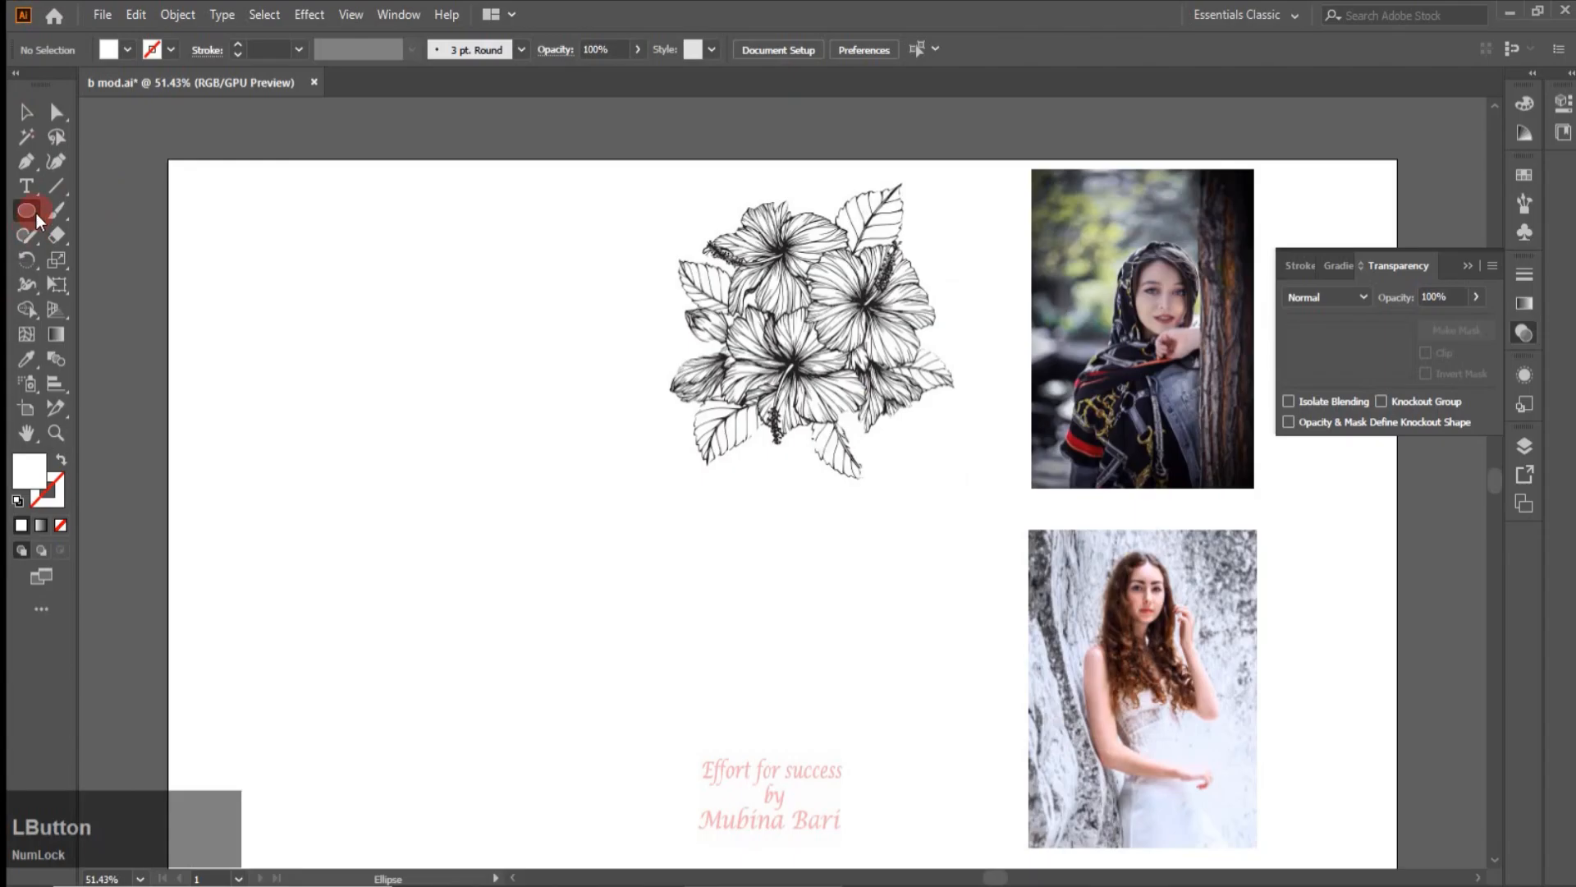
# Draw a rectangle about 732 by 566 px on the artboard beside the flower drawing and fill it red.
pyautogui.moveTo(37, 214); pyautogui.dragTo(82, 216)
pyautogui.moveTo(264, 421); pyautogui.dragTo(732, 798)
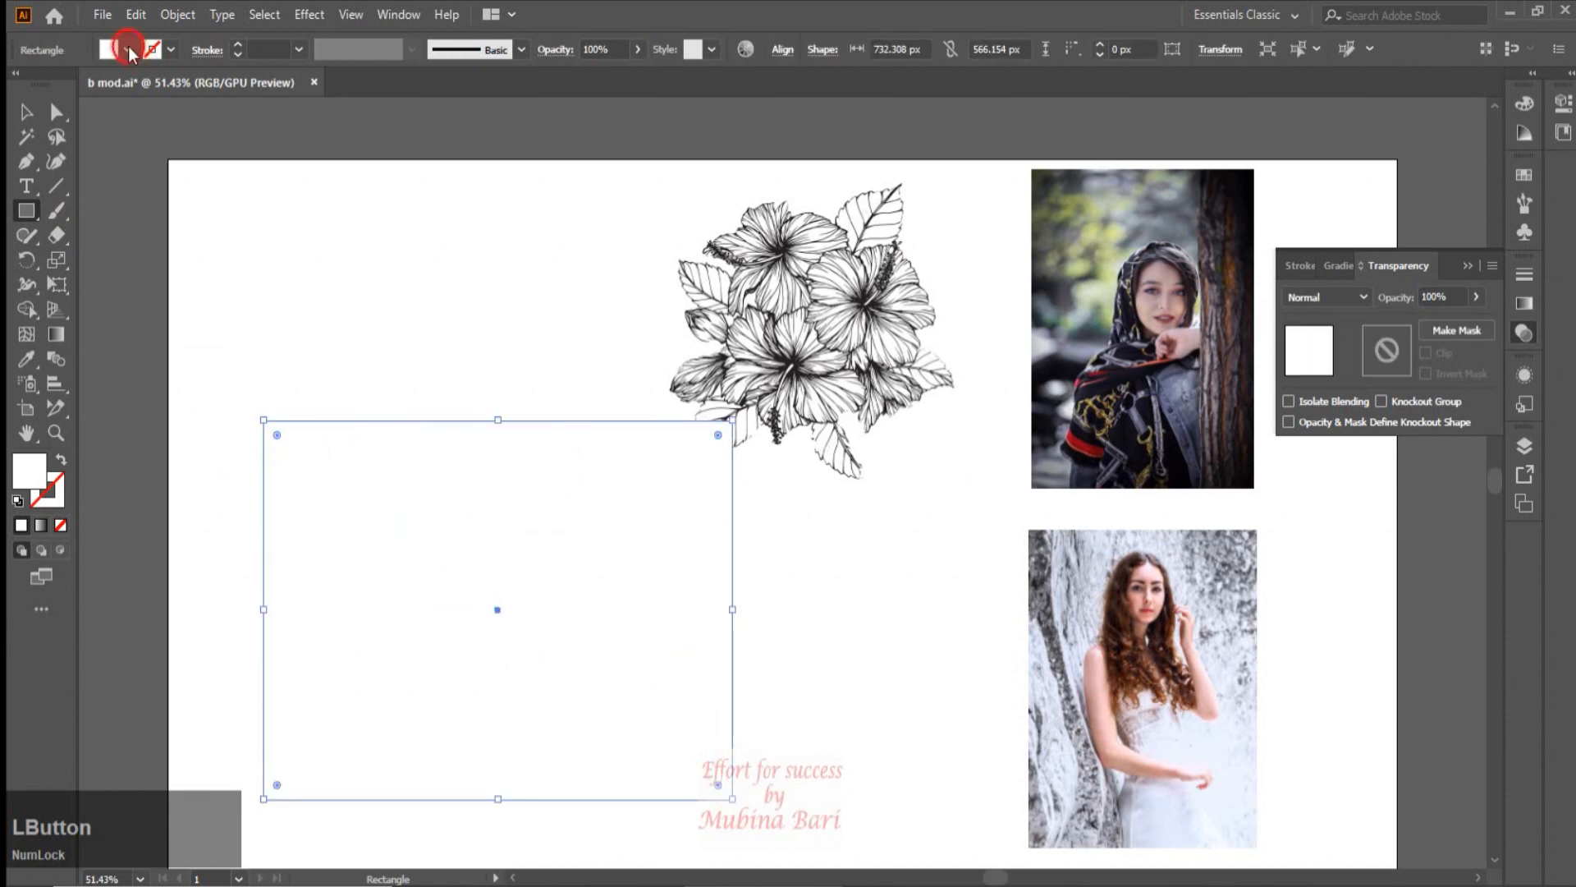
pyautogui.click(128, 49)
pyautogui.click(73, 87)
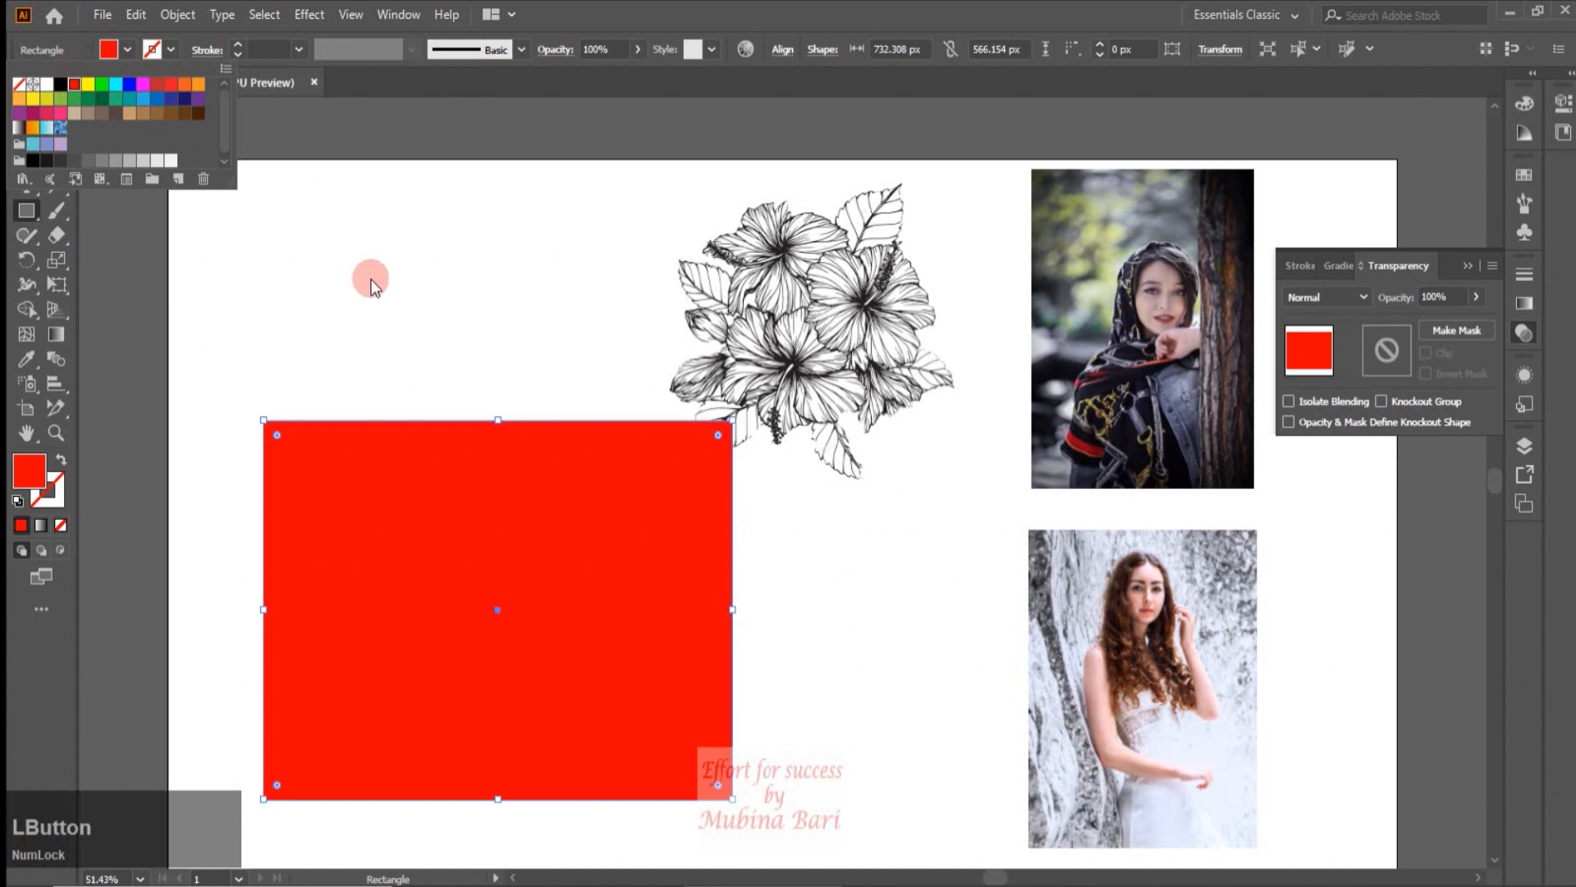
pyautogui.click(371, 279)
# Move the red rectangle up slightly and place the flower image centred on top of it.
pyautogui.click(27, 111)
pyautogui.moveTo(395, 450); pyautogui.dragTo(406, 401)
pyautogui.click(764, 330)
pyautogui.moveTo(824, 307); pyautogui.dragTo(504, 518)
pyautogui.rightClick(515, 519)
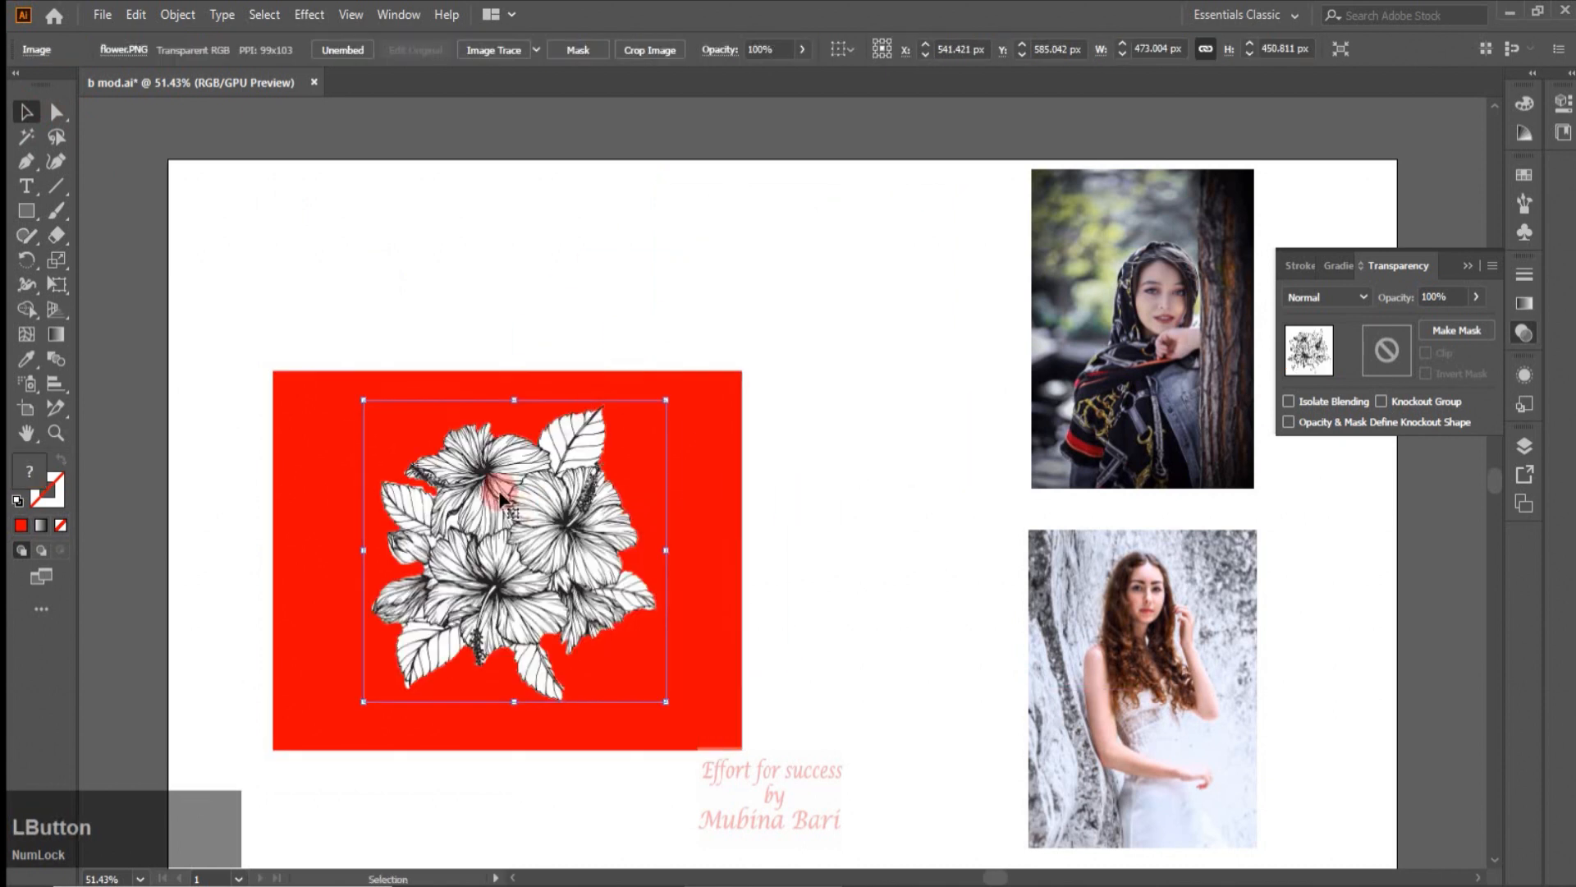
pyautogui.moveTo(503, 597); pyautogui.dragTo(493, 597)
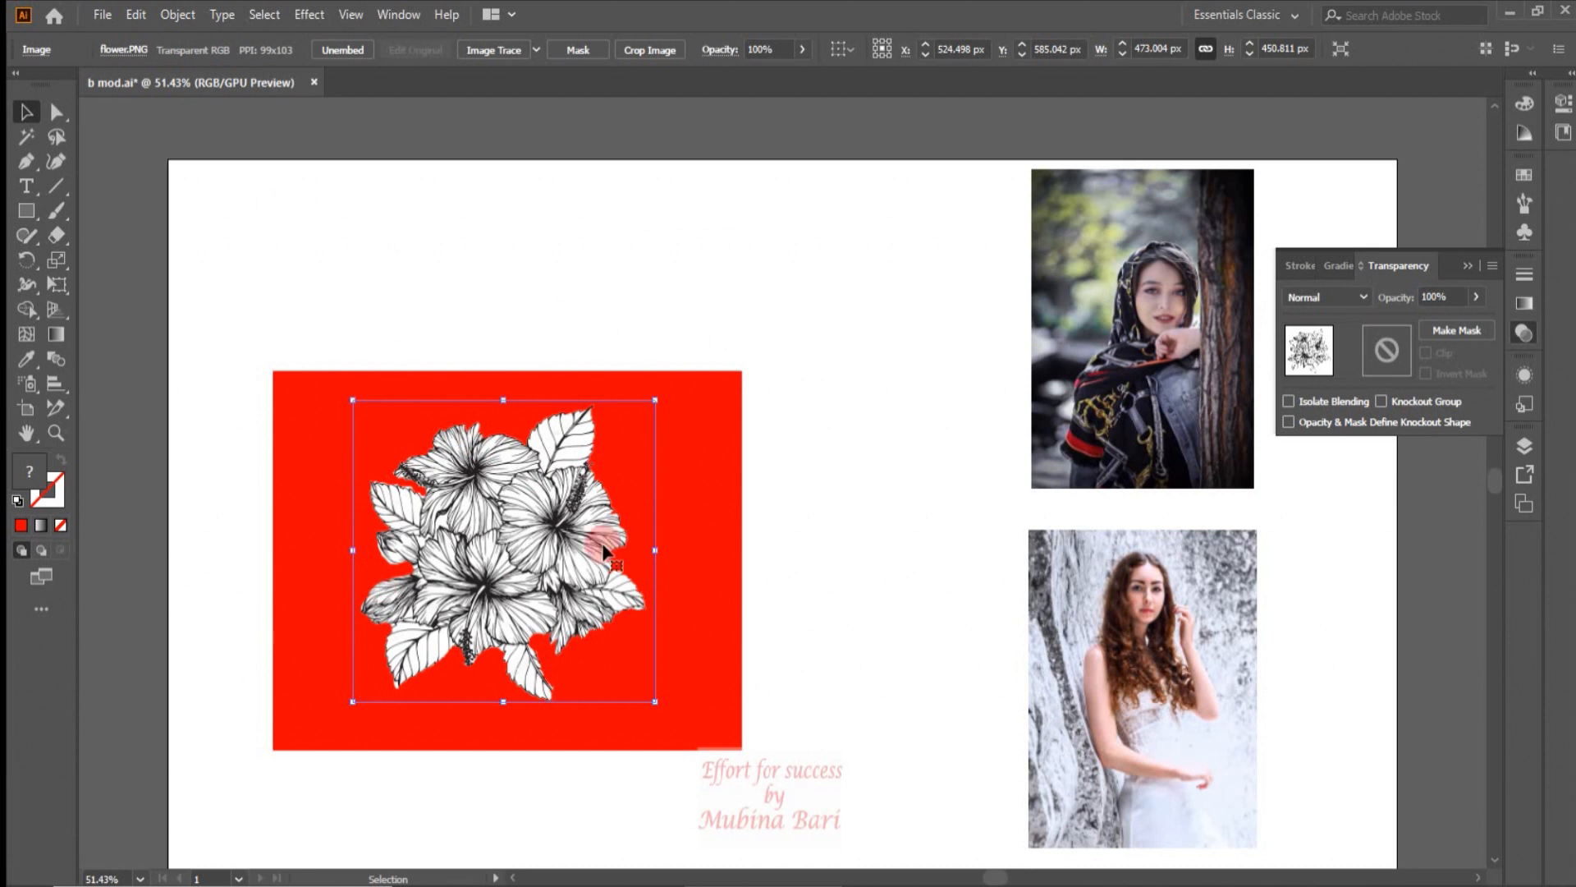
# Try the Darken, Multiply and Color Burn blend modes in turn on the flower image.
pyautogui.click(1364, 295)
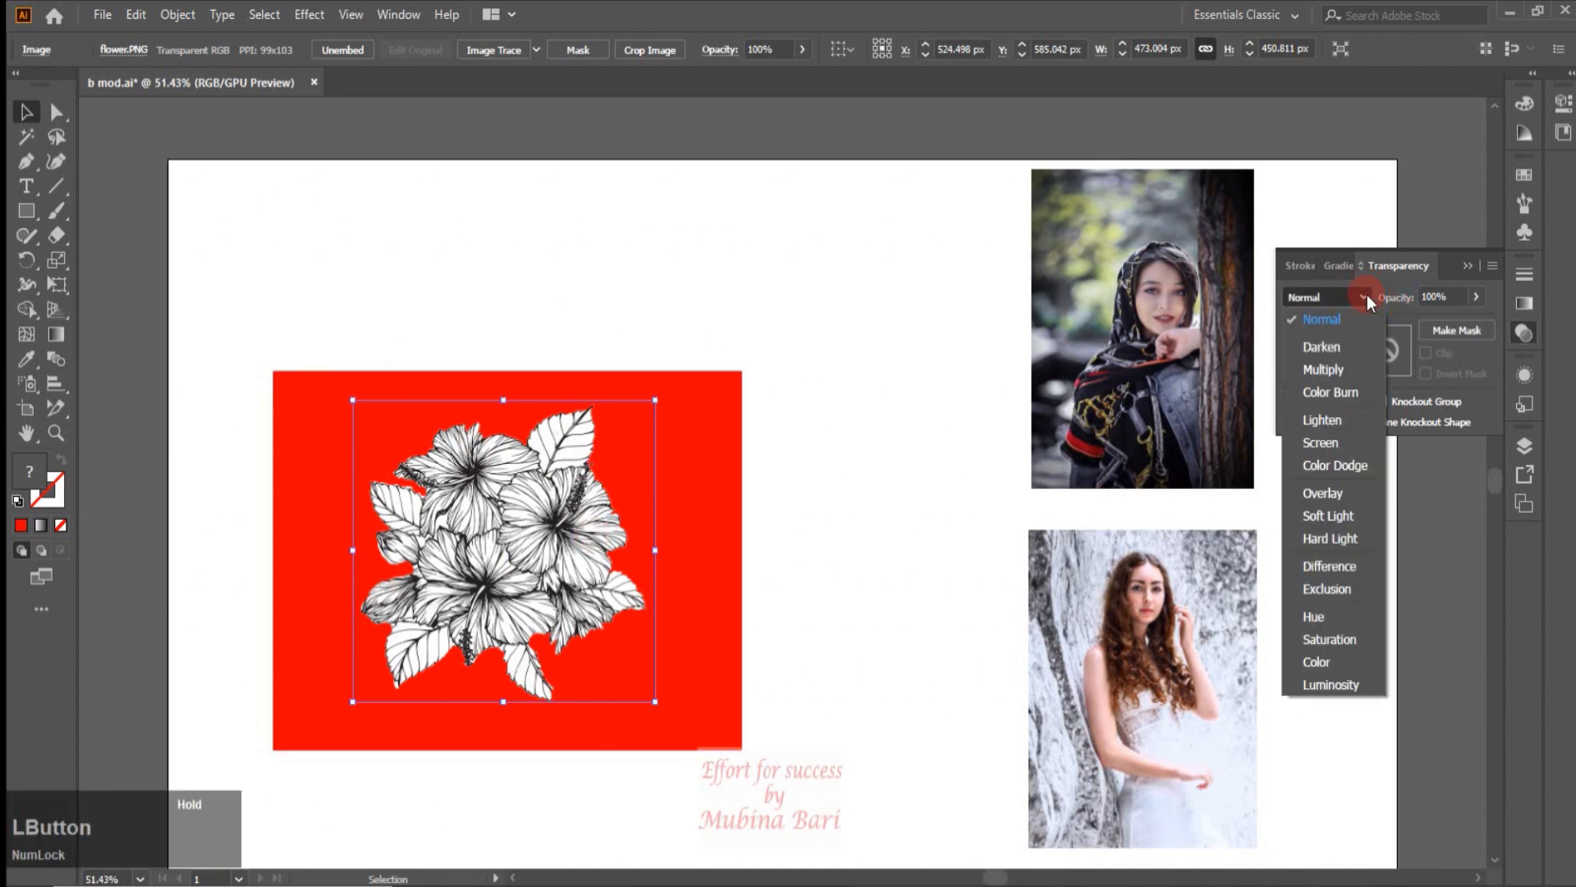
pyautogui.click(1339, 351)
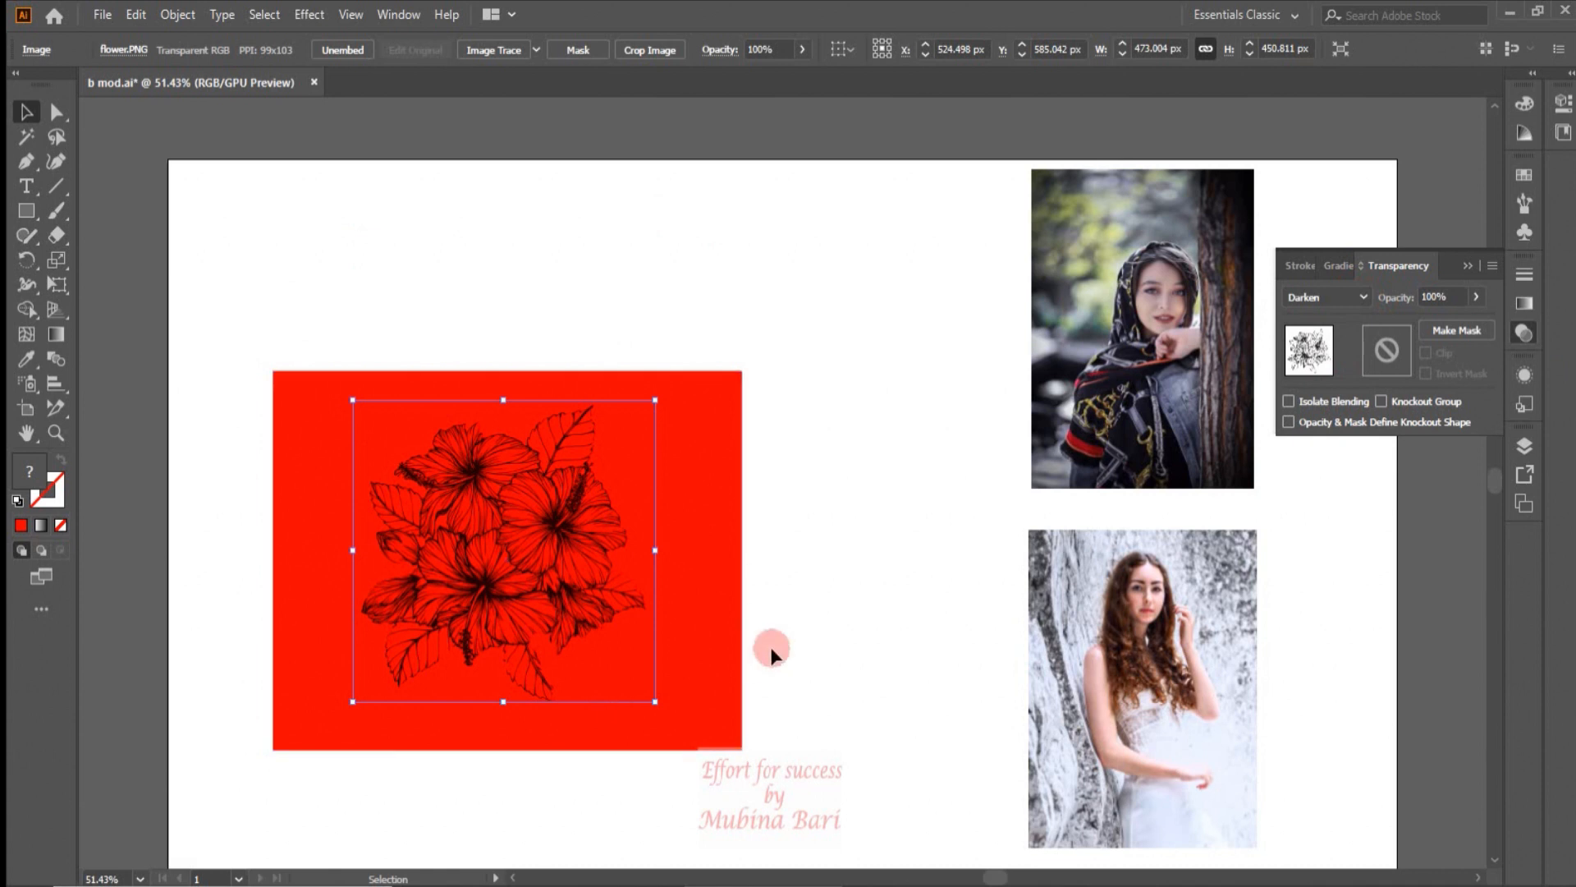
pyautogui.click(1323, 297)
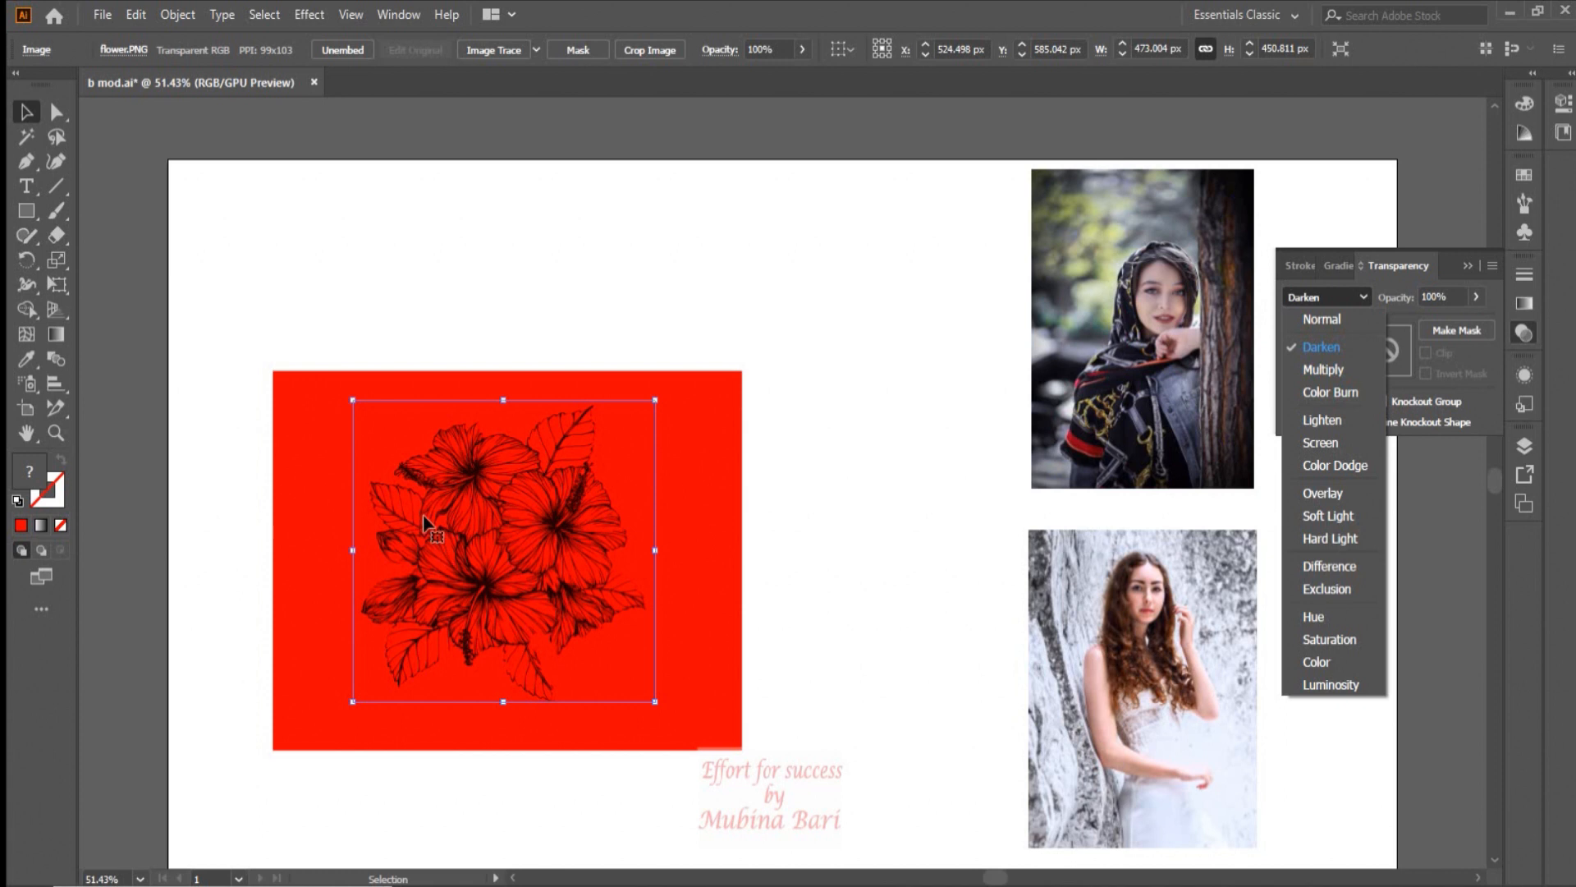
pyautogui.click(1311, 373)
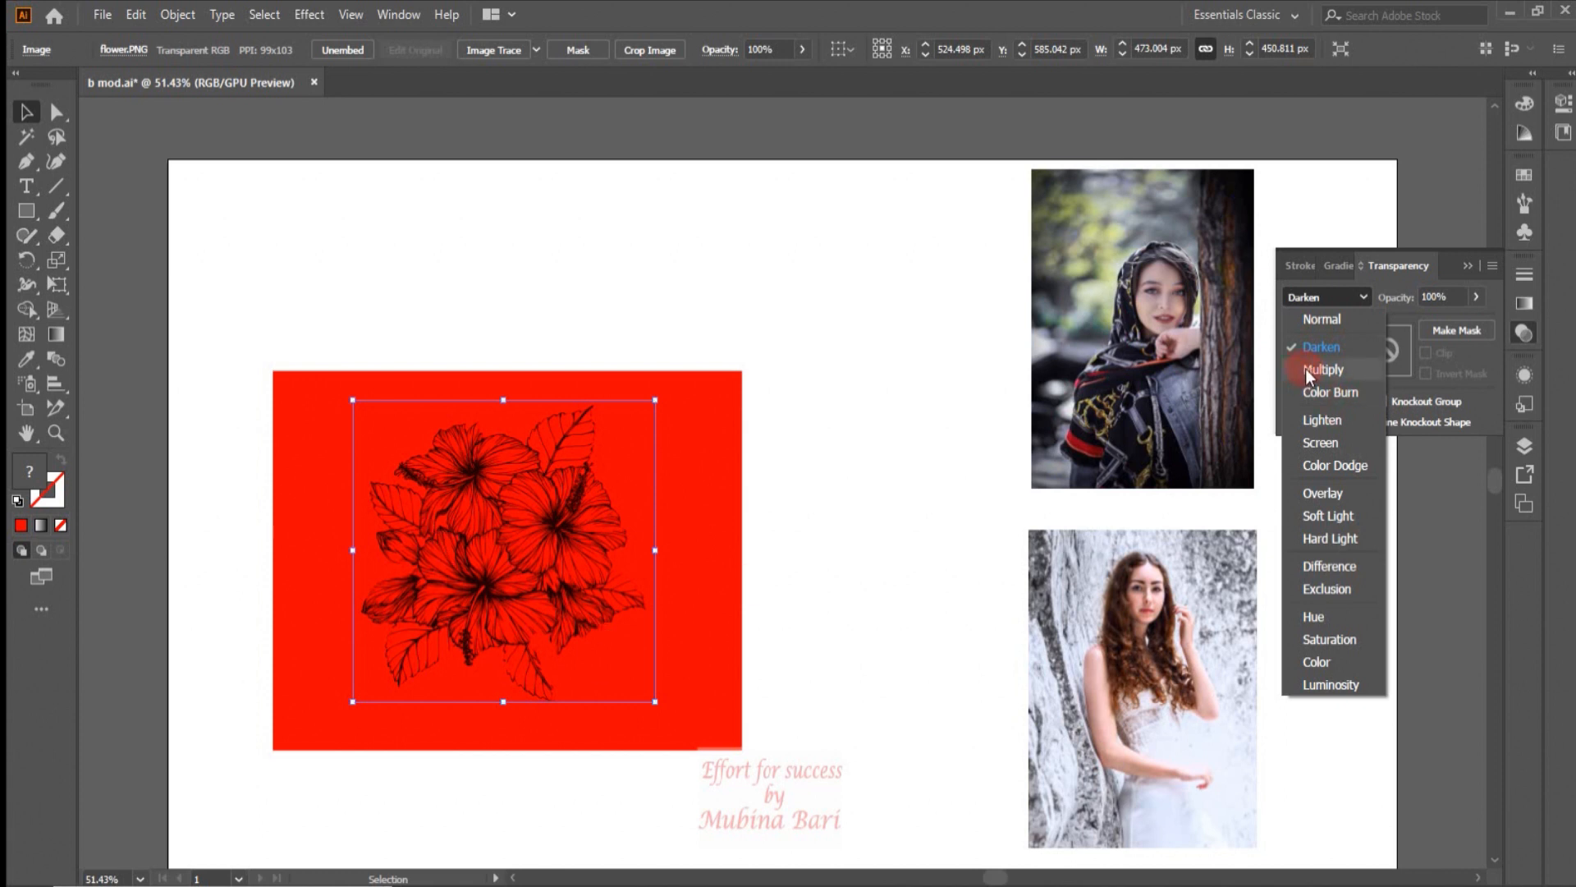
pyautogui.click(1307, 370)
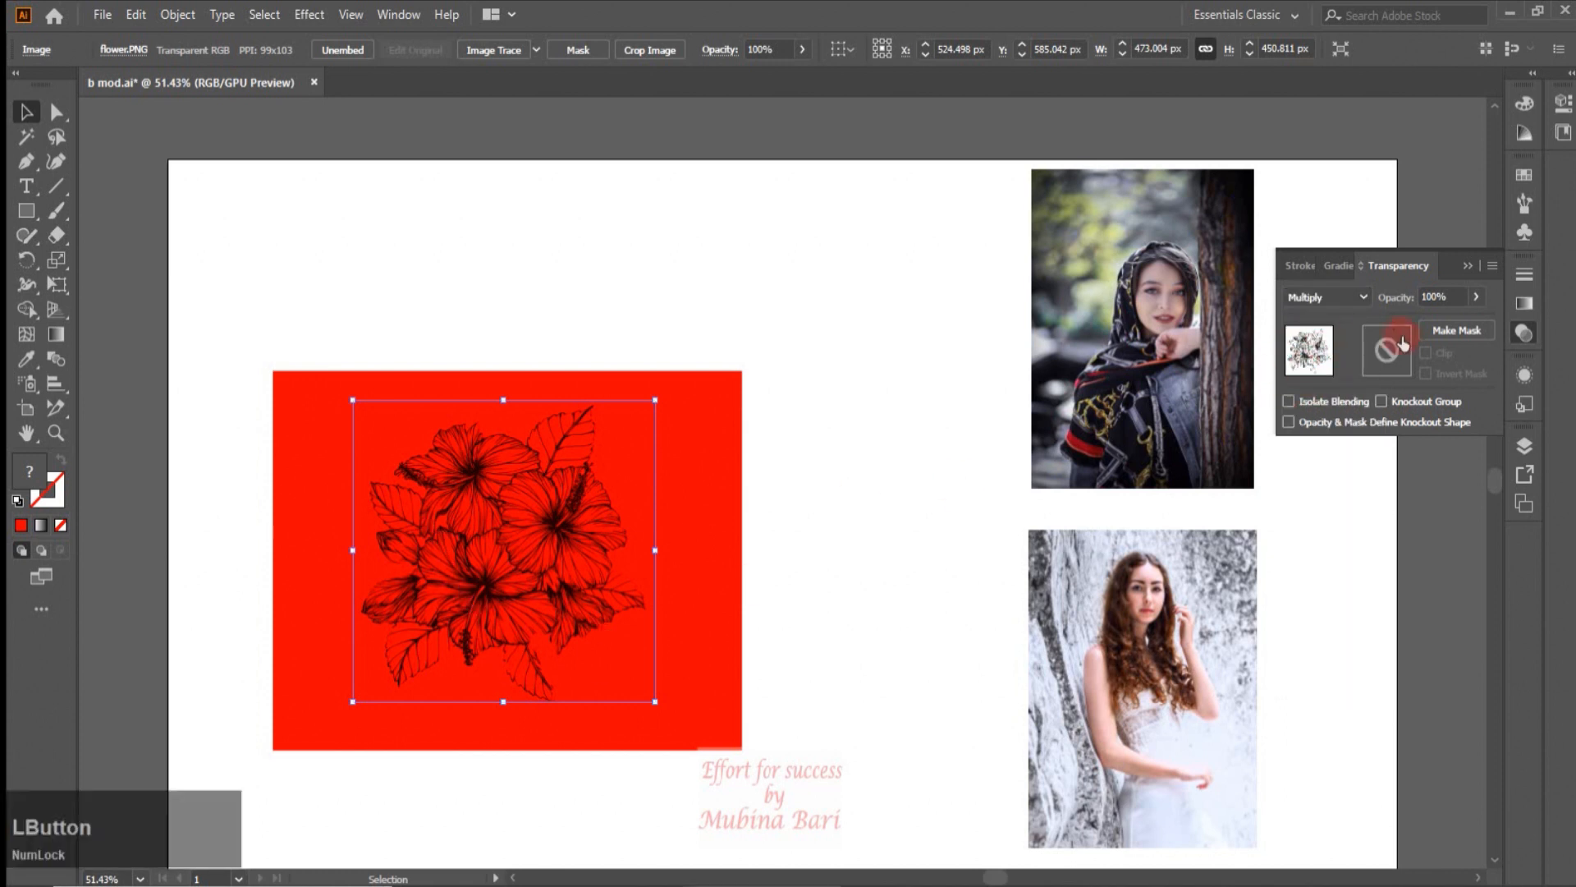
pyautogui.click(1366, 295)
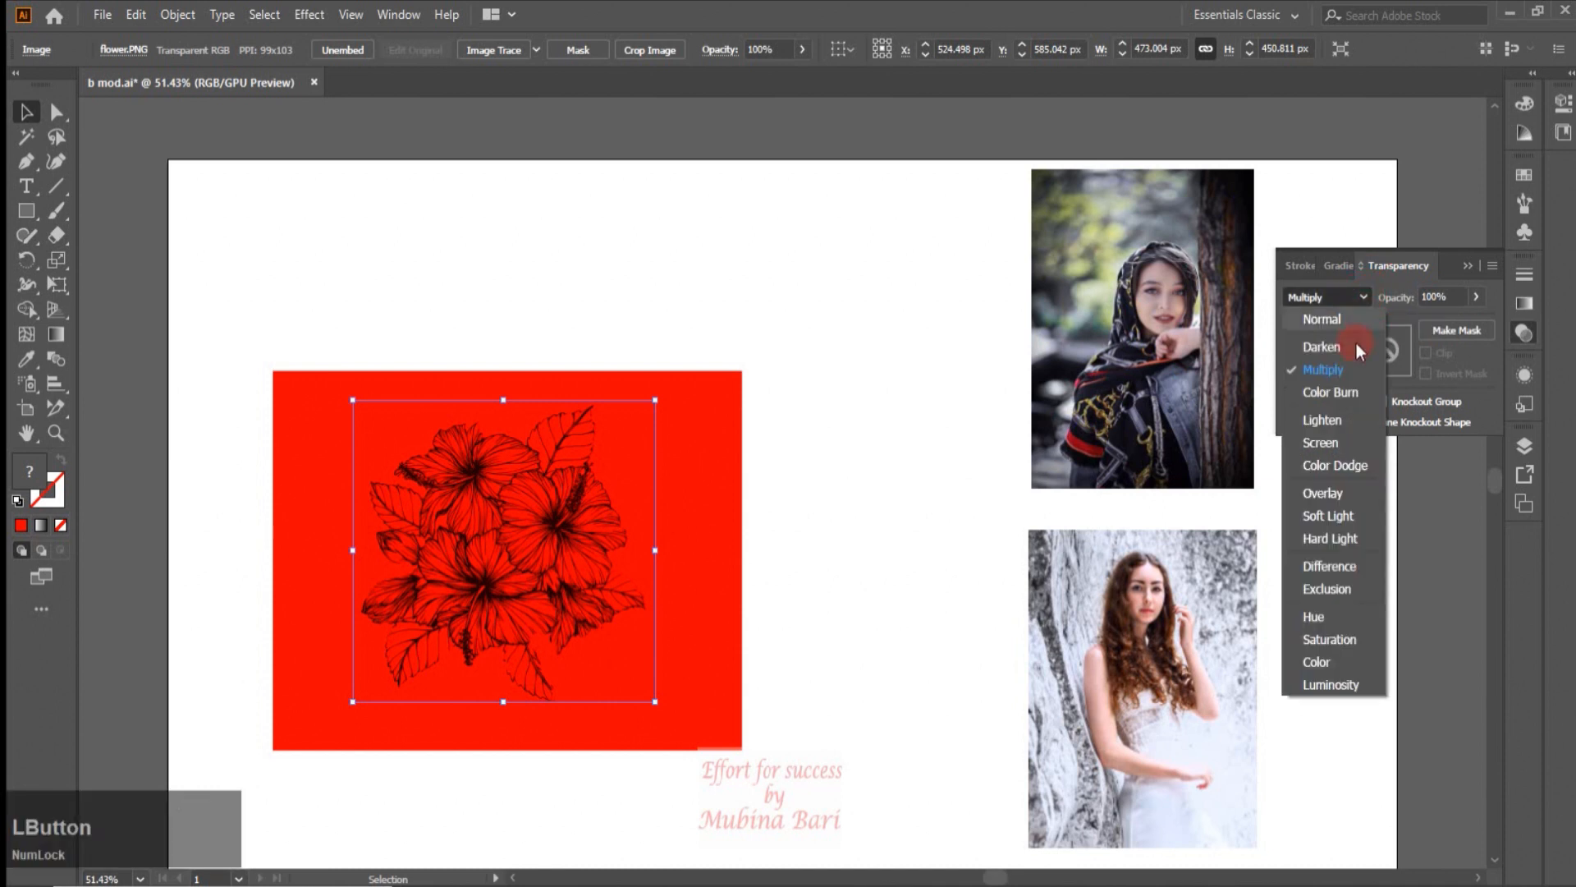
pyautogui.click(1337, 391)
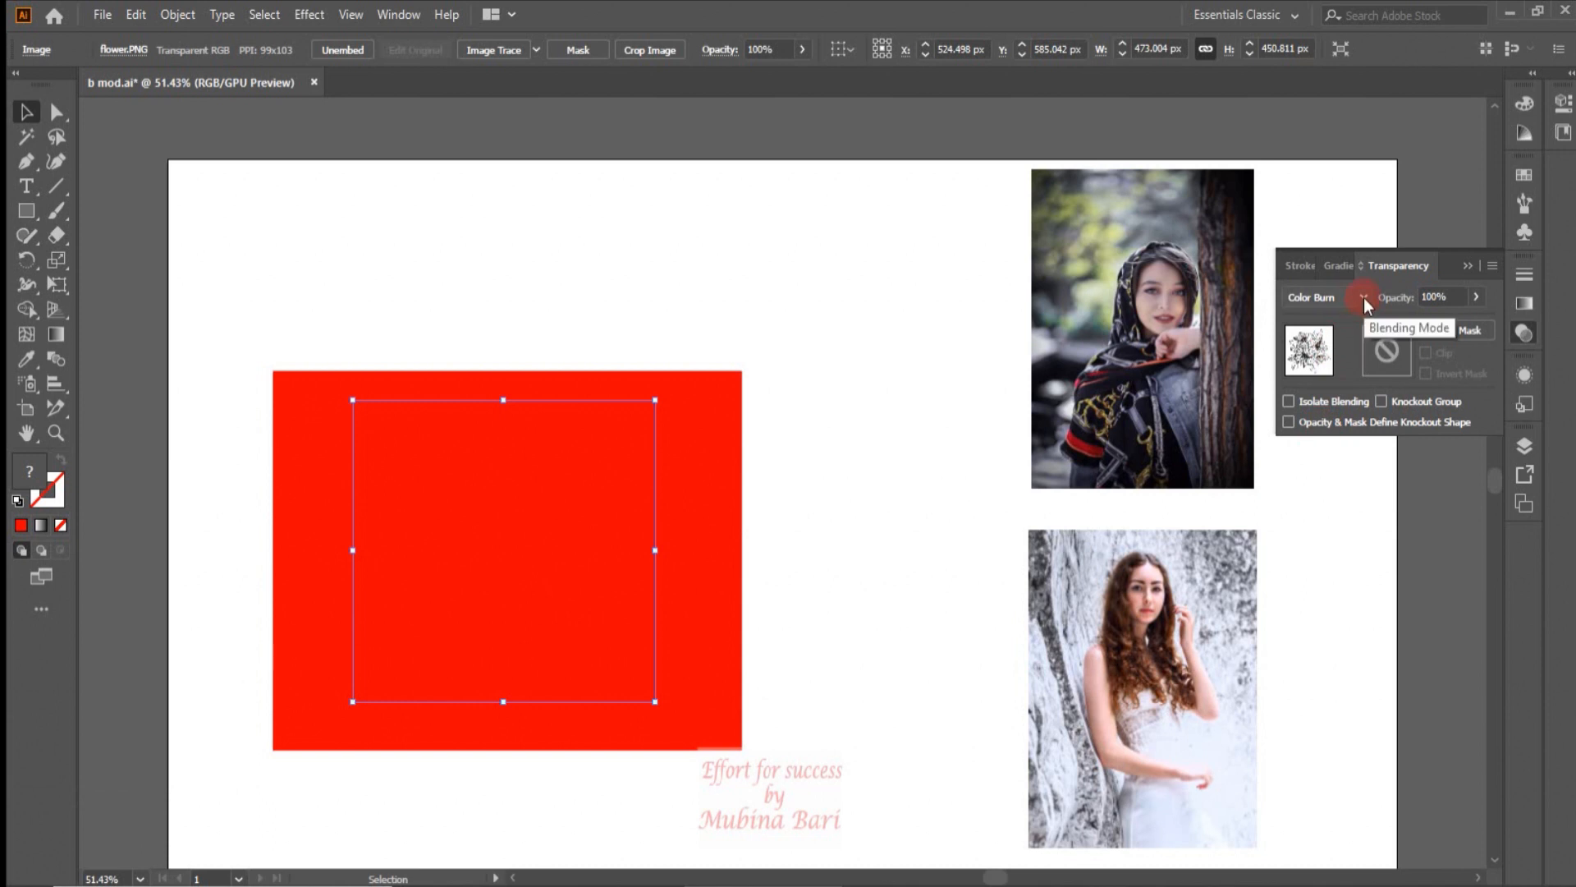
# Try cyan, magenta and light beige fills on the rectangle behind the flower image.
pyautogui.click(723, 413)
pyautogui.click(105, 51)
pyautogui.click(115, 84)
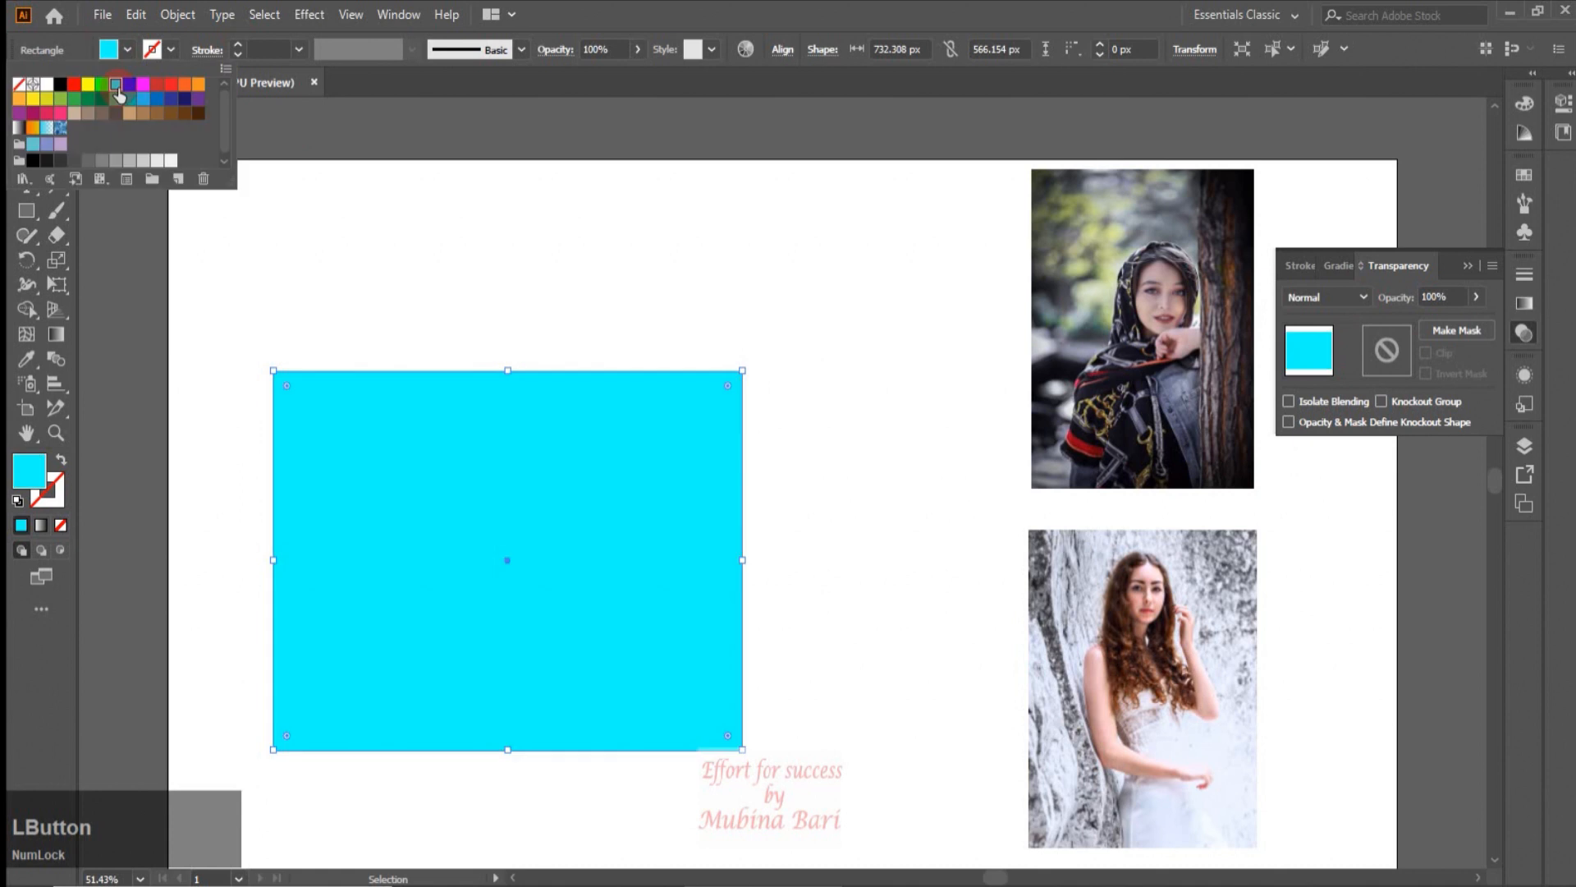
pyautogui.click(143, 84)
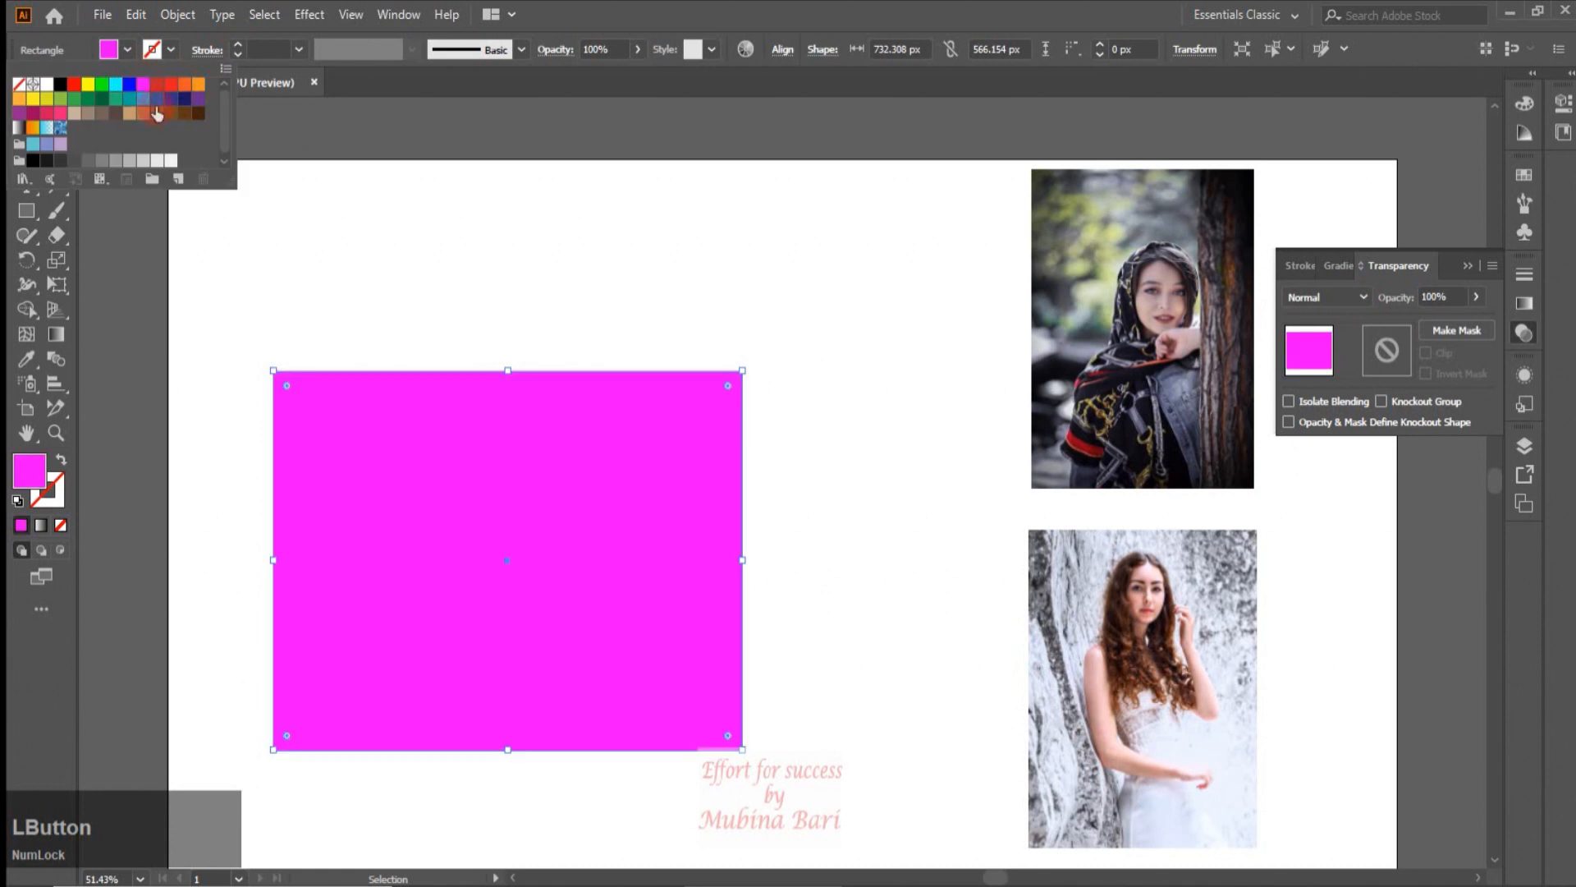
pyautogui.click(79, 114)
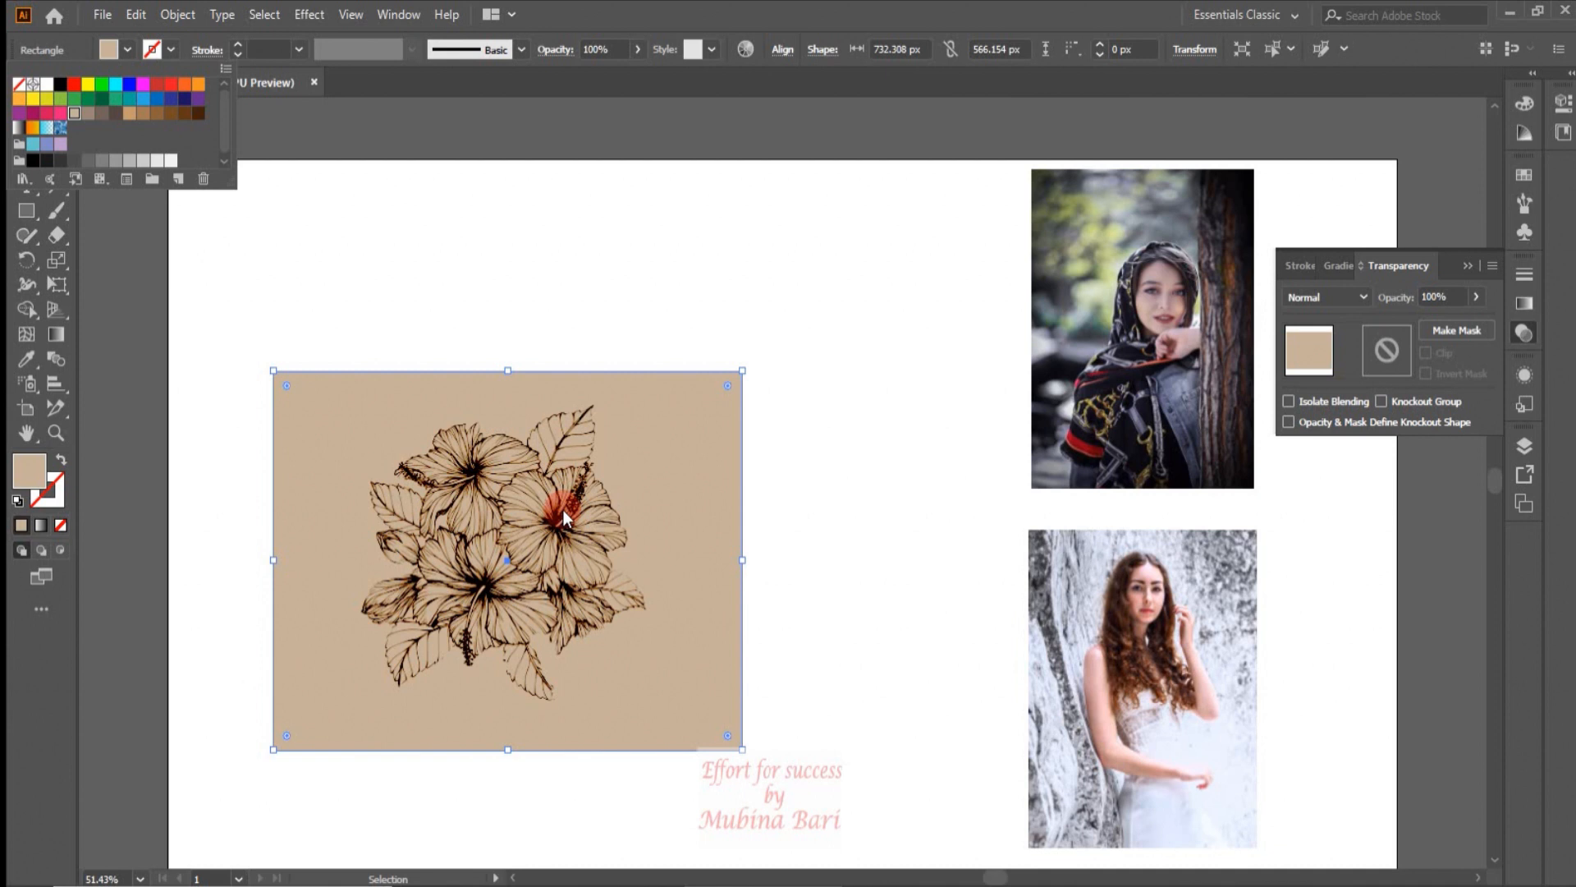
# Fill the rectangle red again and set the flower image's blend mode back to Normal.
pyautogui.click(74, 85)
pyautogui.click(567, 542)
pyautogui.click(1340, 298)
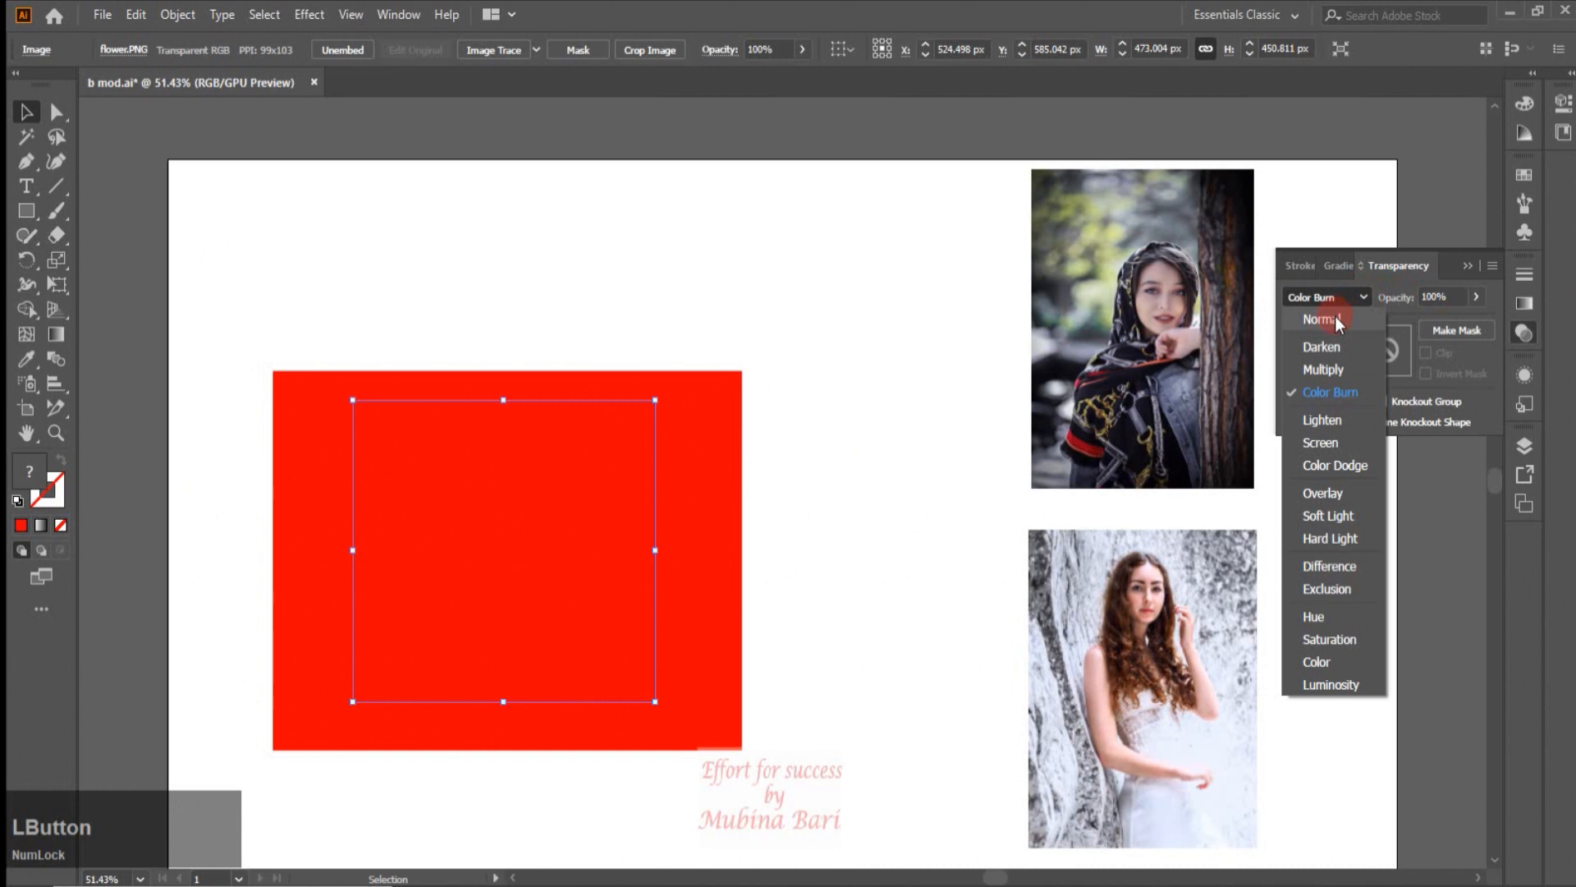
pyautogui.click(1335, 321)
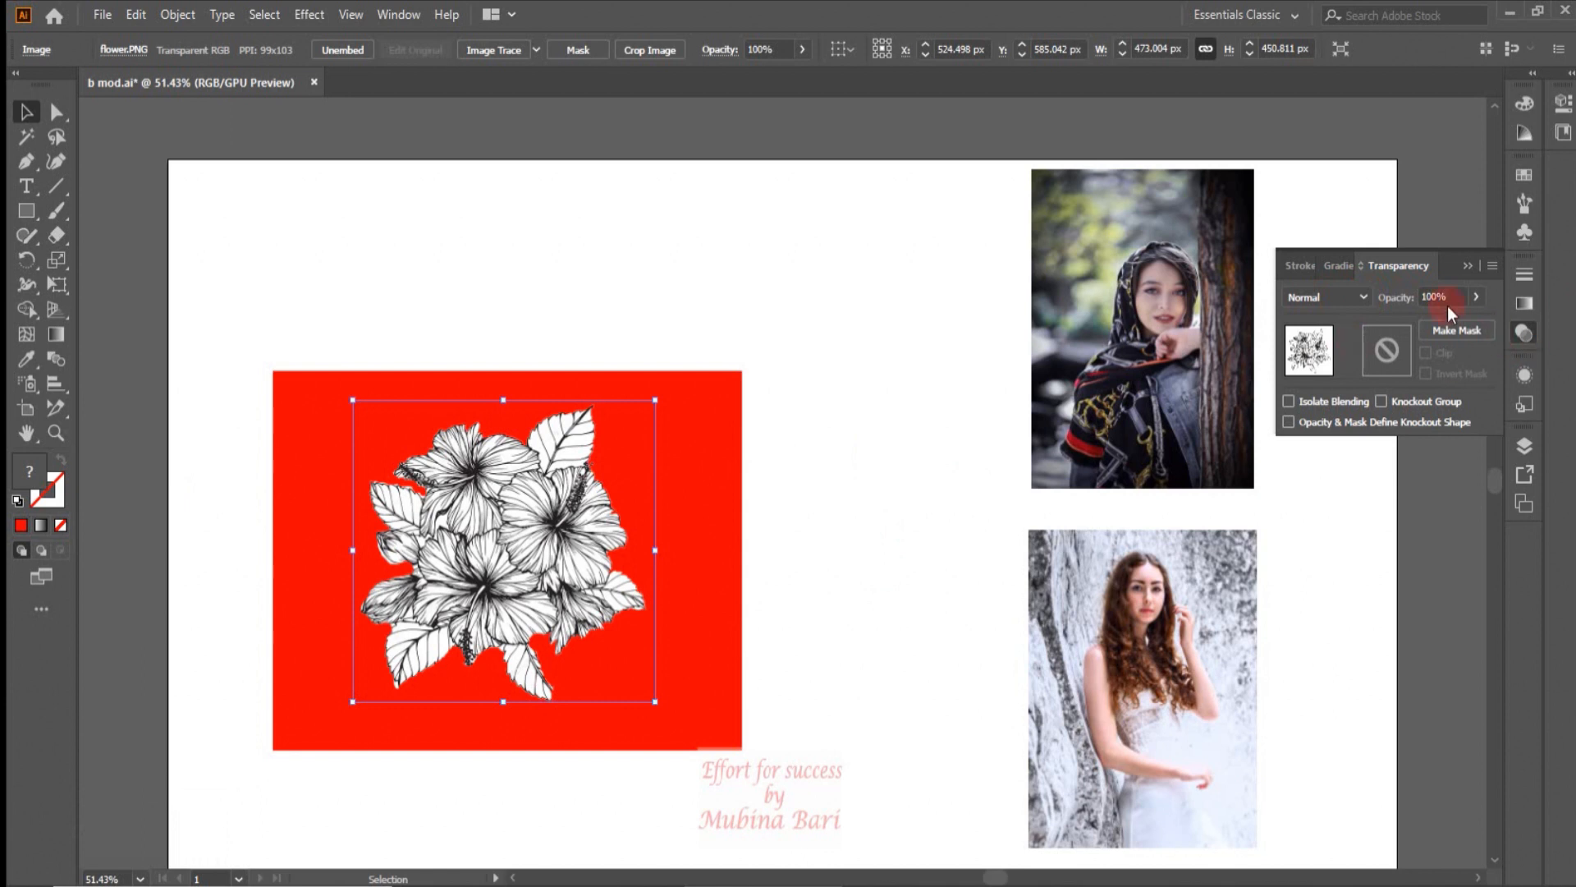
# Try the Lighten, Screen and Color Dodge blend modes in turn on the flower image.
pyautogui.click(1346, 297)
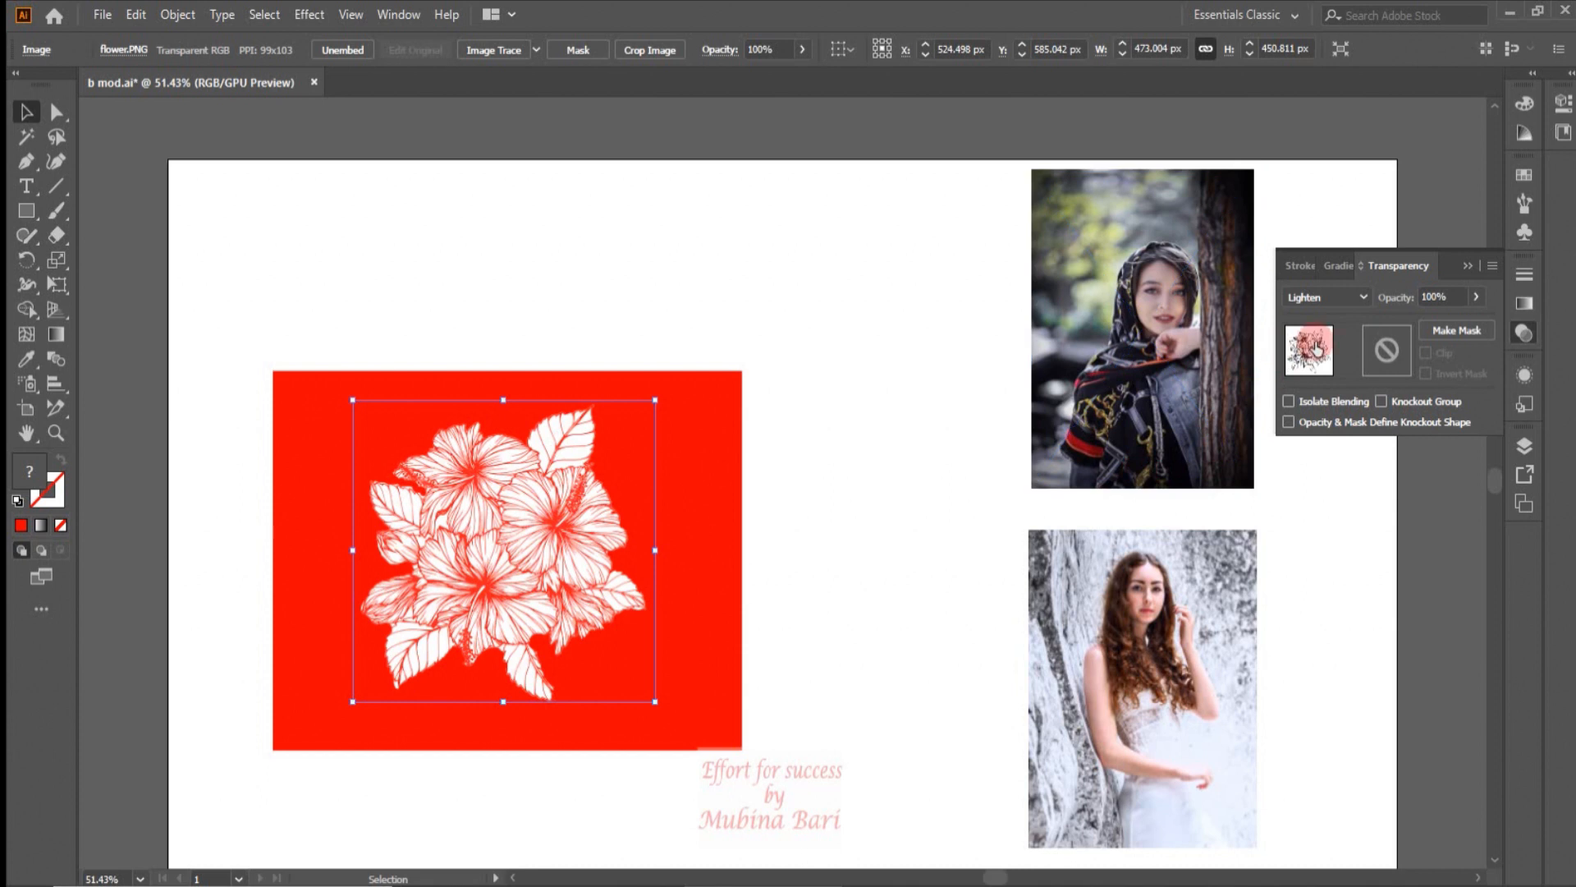
pyautogui.click(1361, 300)
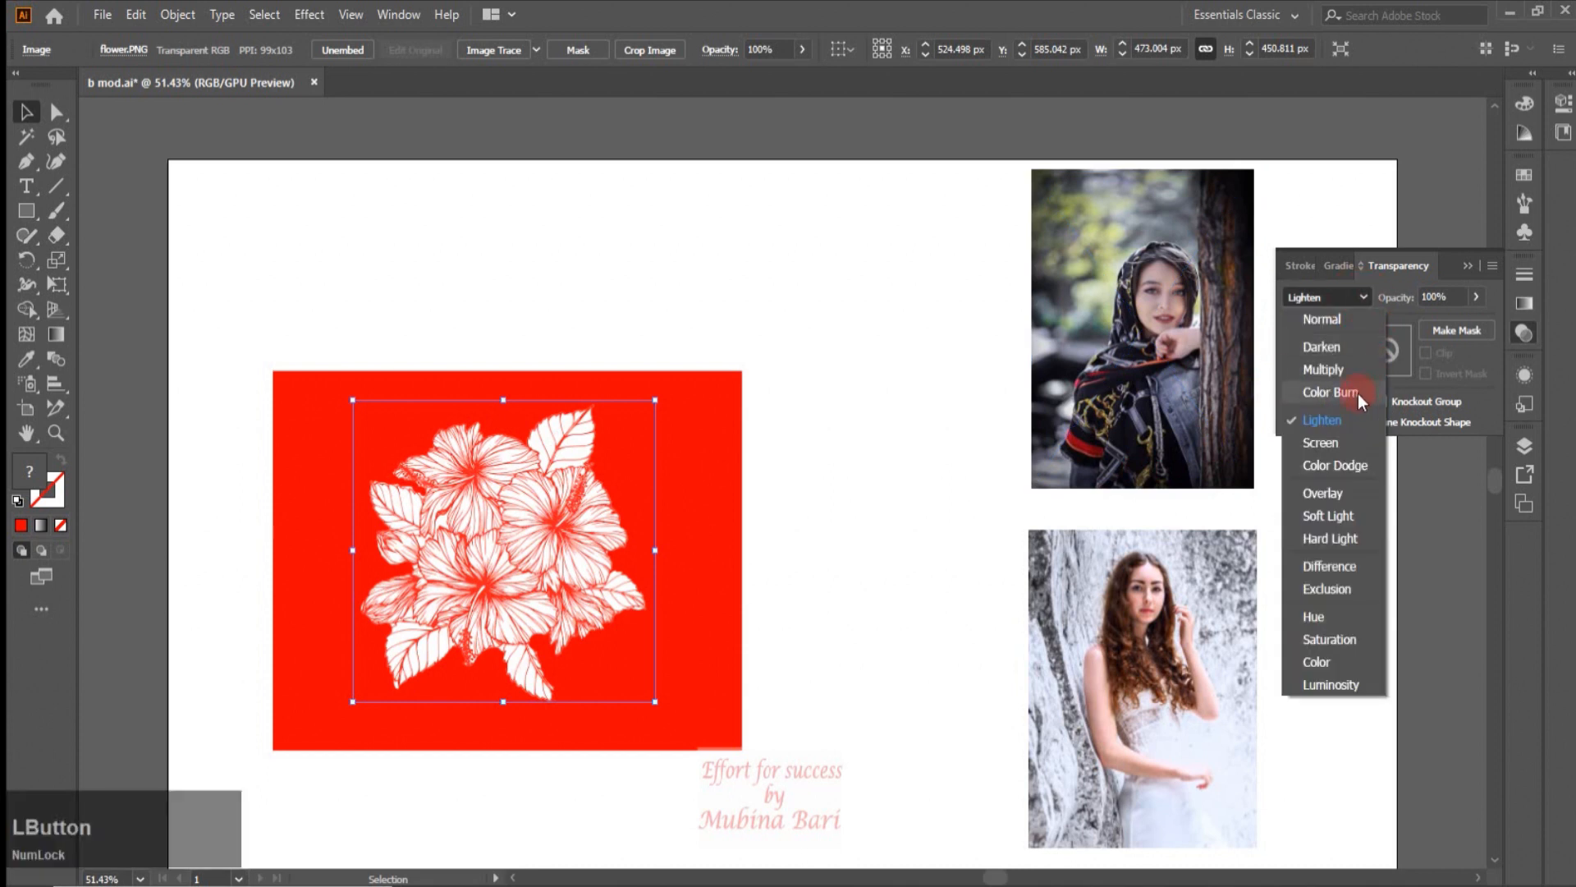
pyautogui.click(1319, 444)
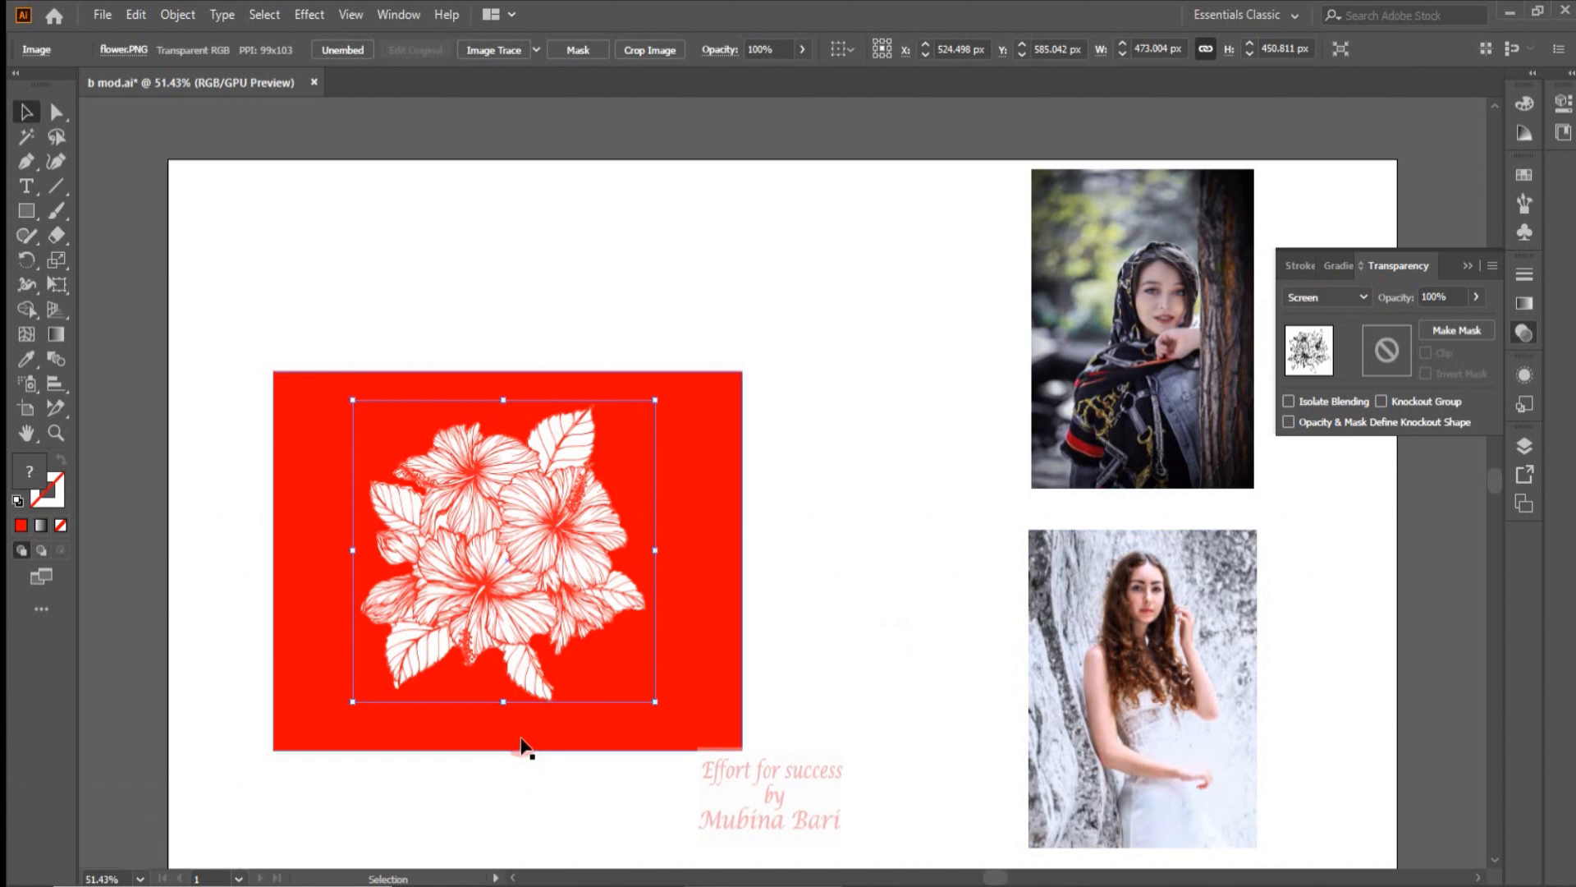
pyautogui.click(1355, 297)
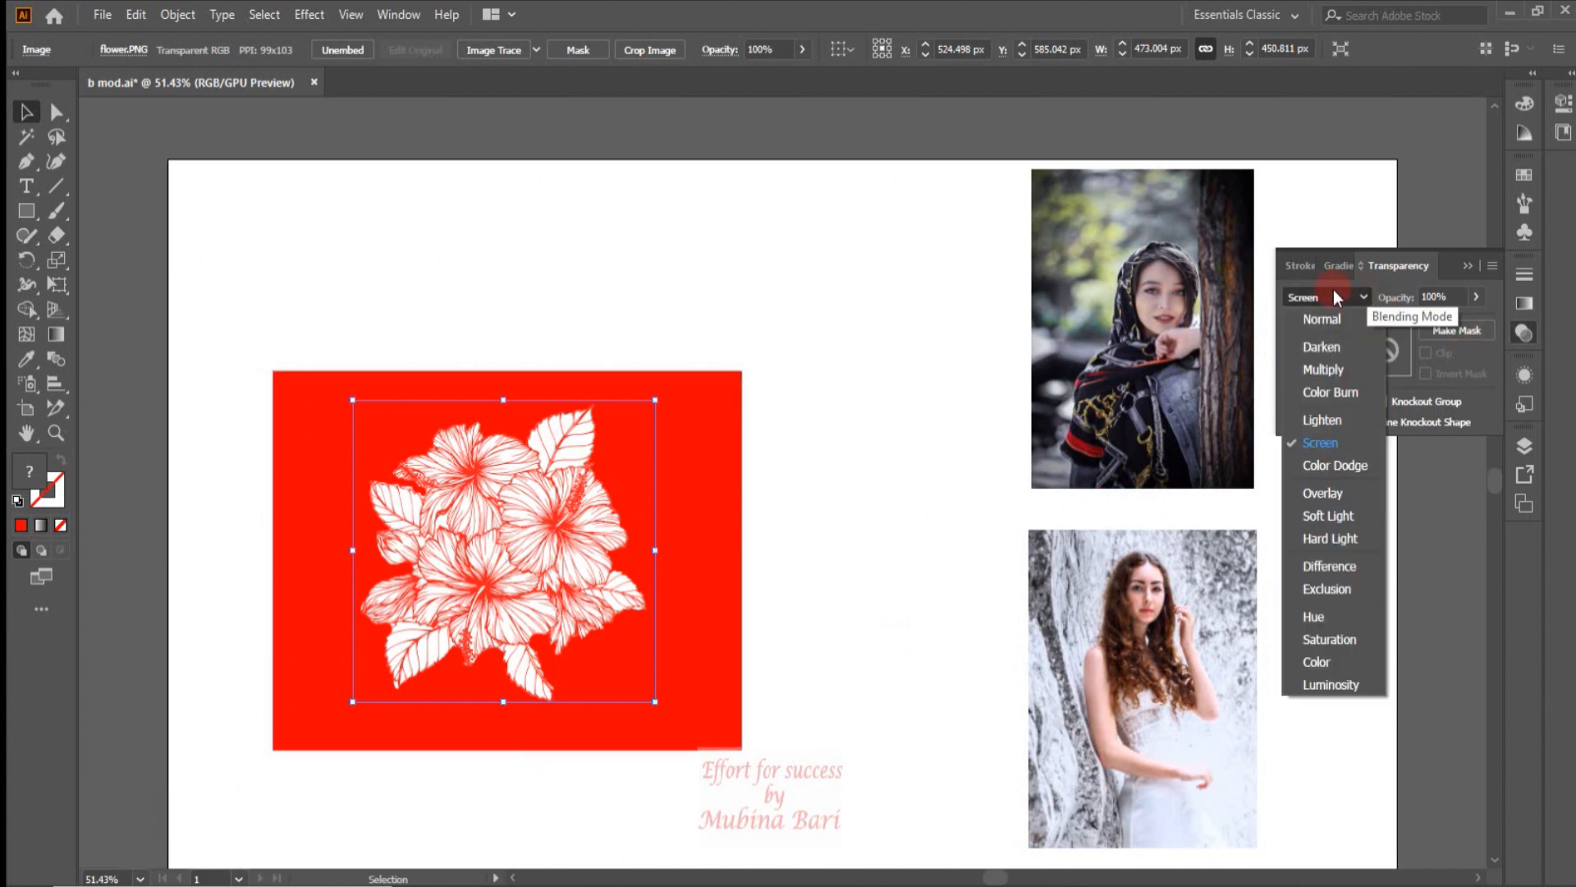
pyautogui.click(1345, 463)
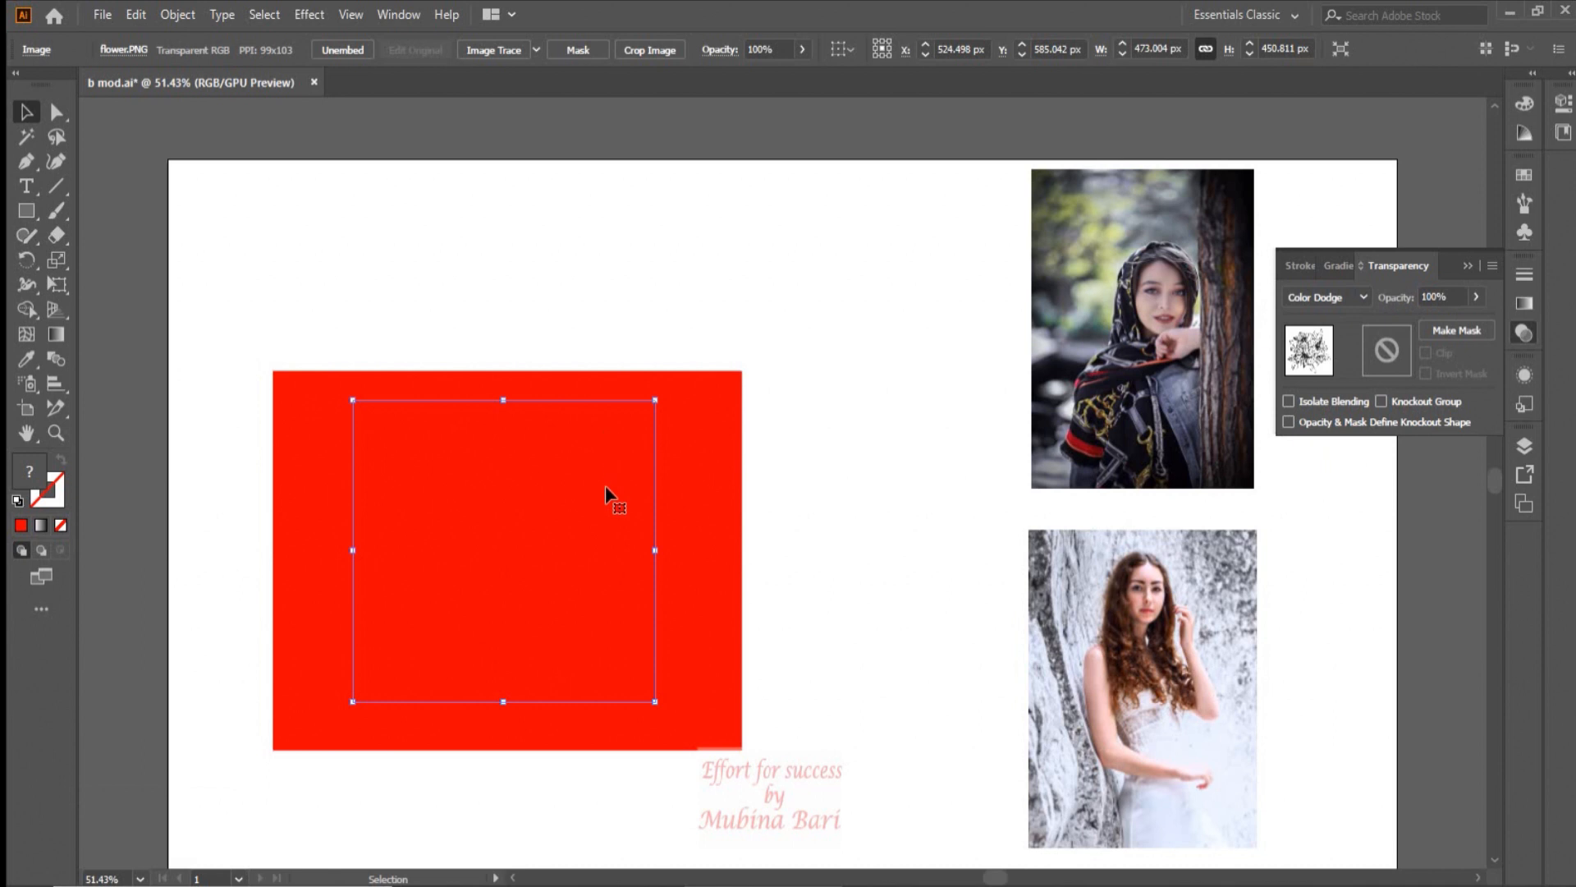
# Try muted red, orange and beige fills on the background rectangle, then settle on dark brown (R=96 G=56 B=19) and deselect it.
pyautogui.click(733, 410)
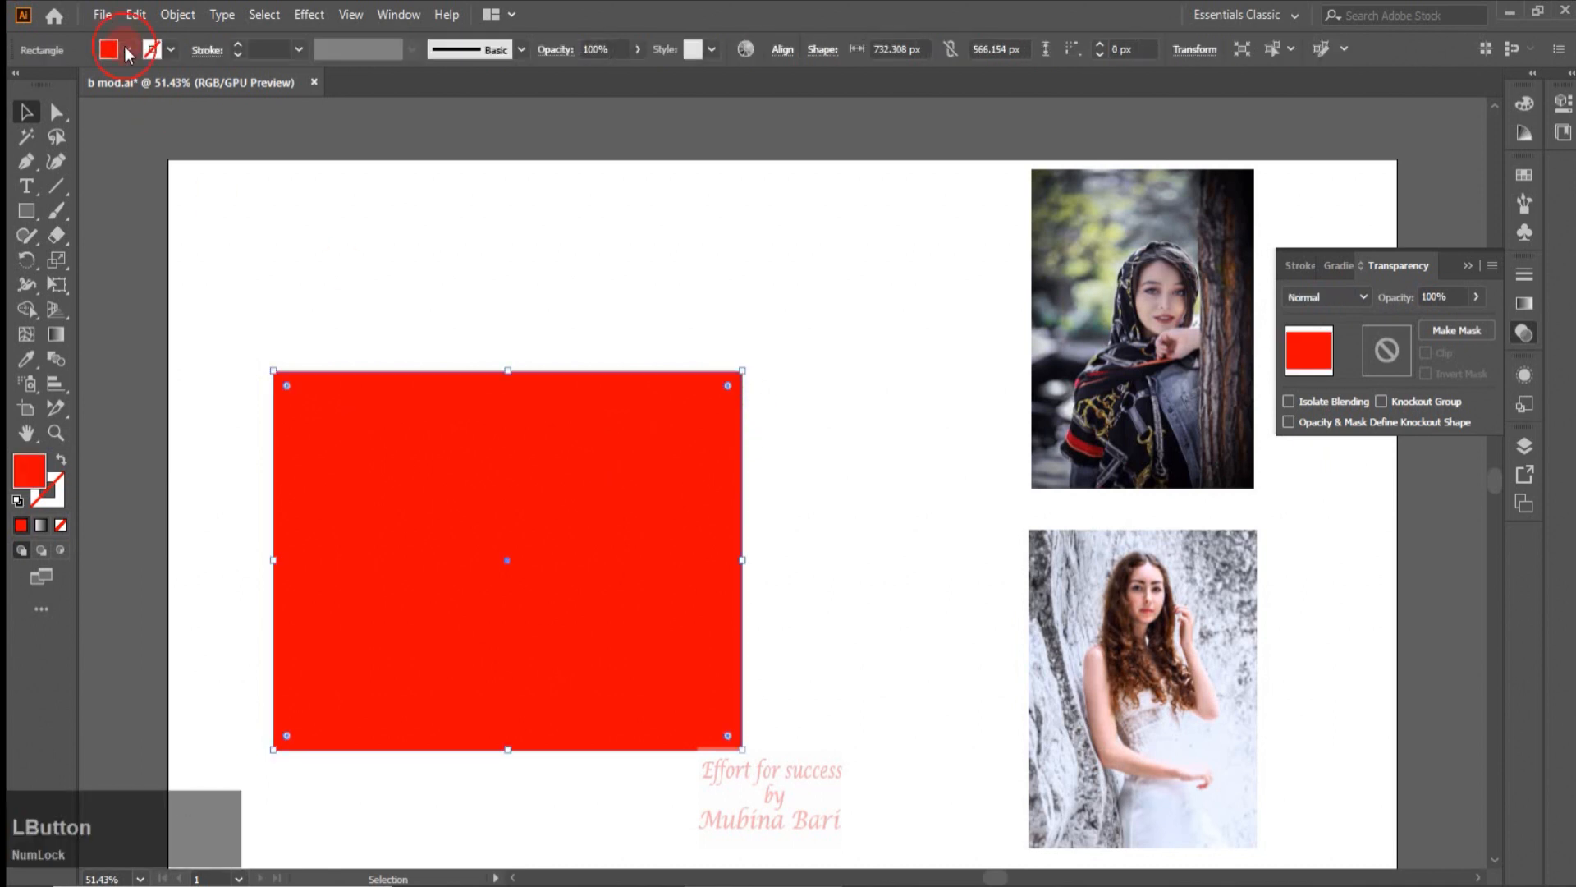
pyautogui.click(127, 51)
pyautogui.click(114, 86)
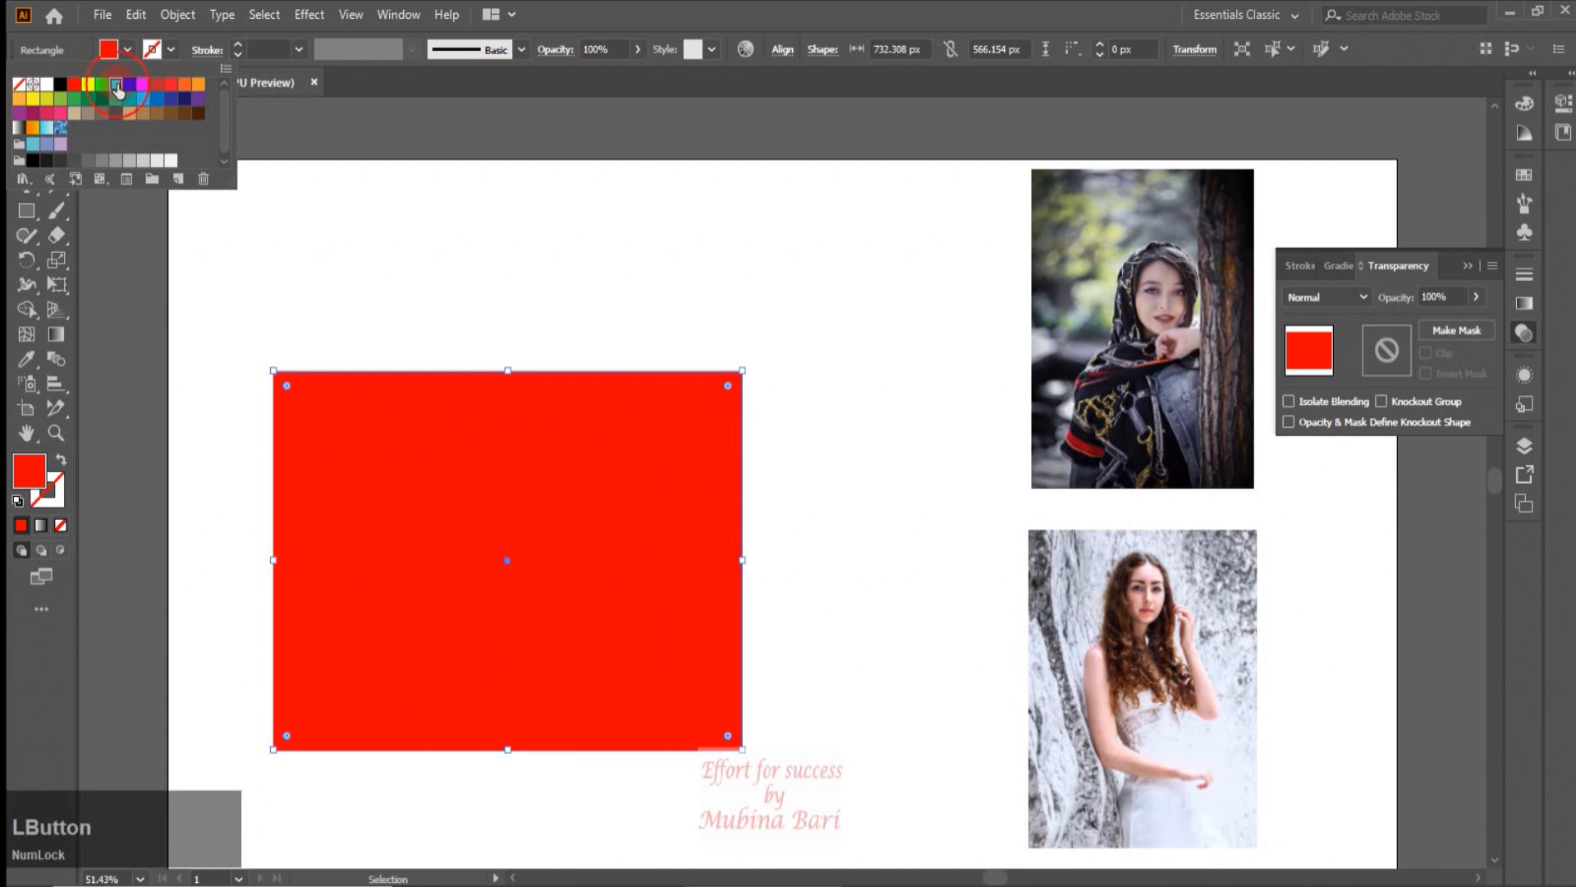
pyautogui.click(159, 88)
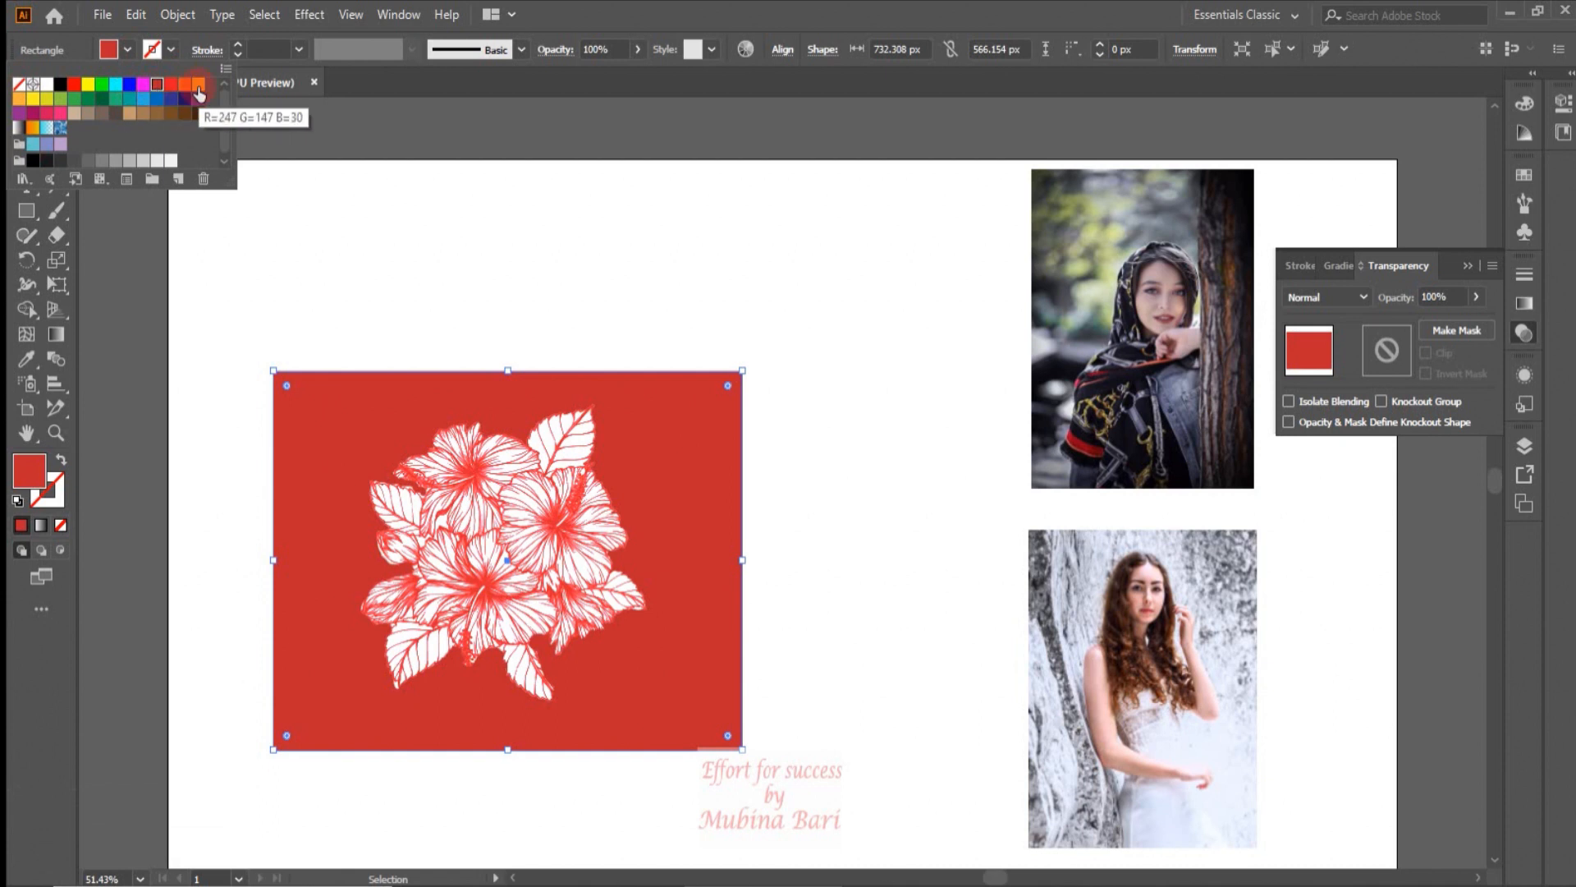
pyautogui.click(198, 85)
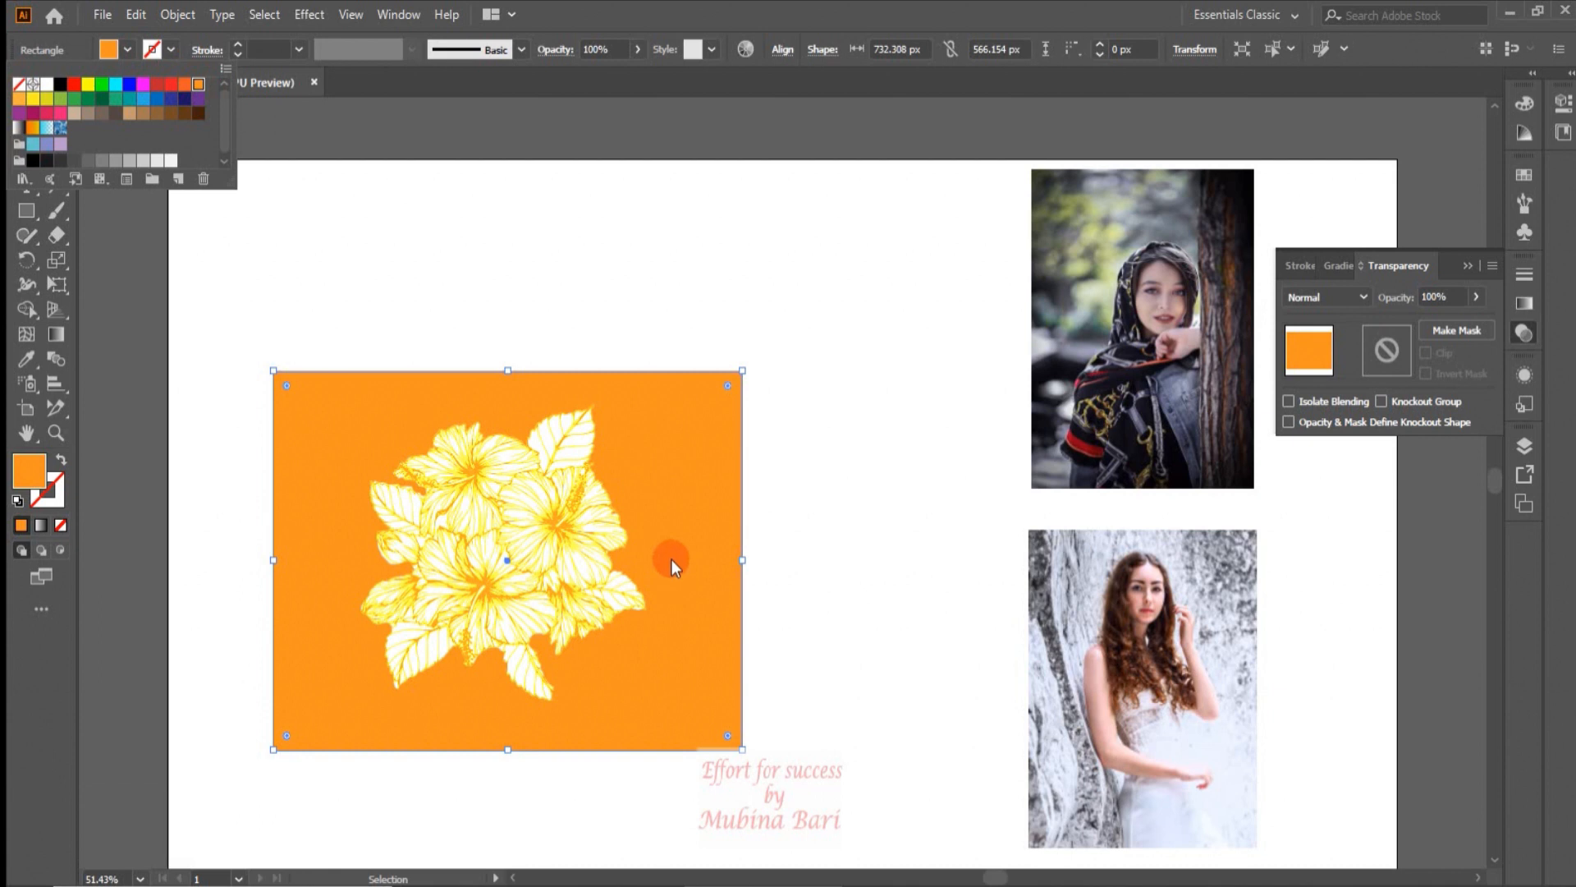
pyautogui.click(74, 115)
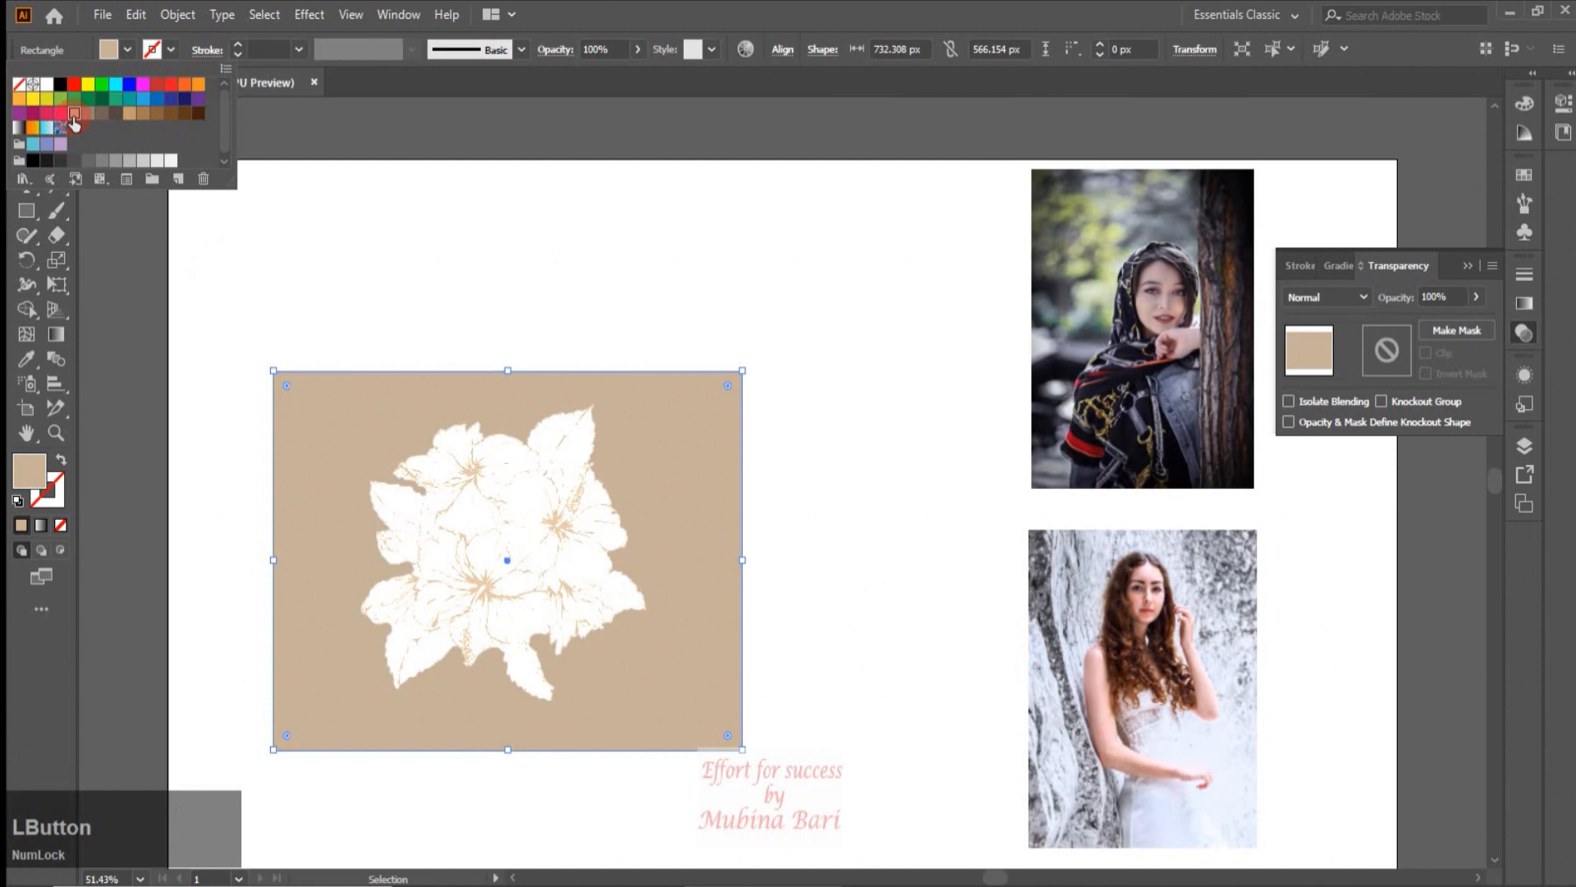
pyautogui.click(179, 117)
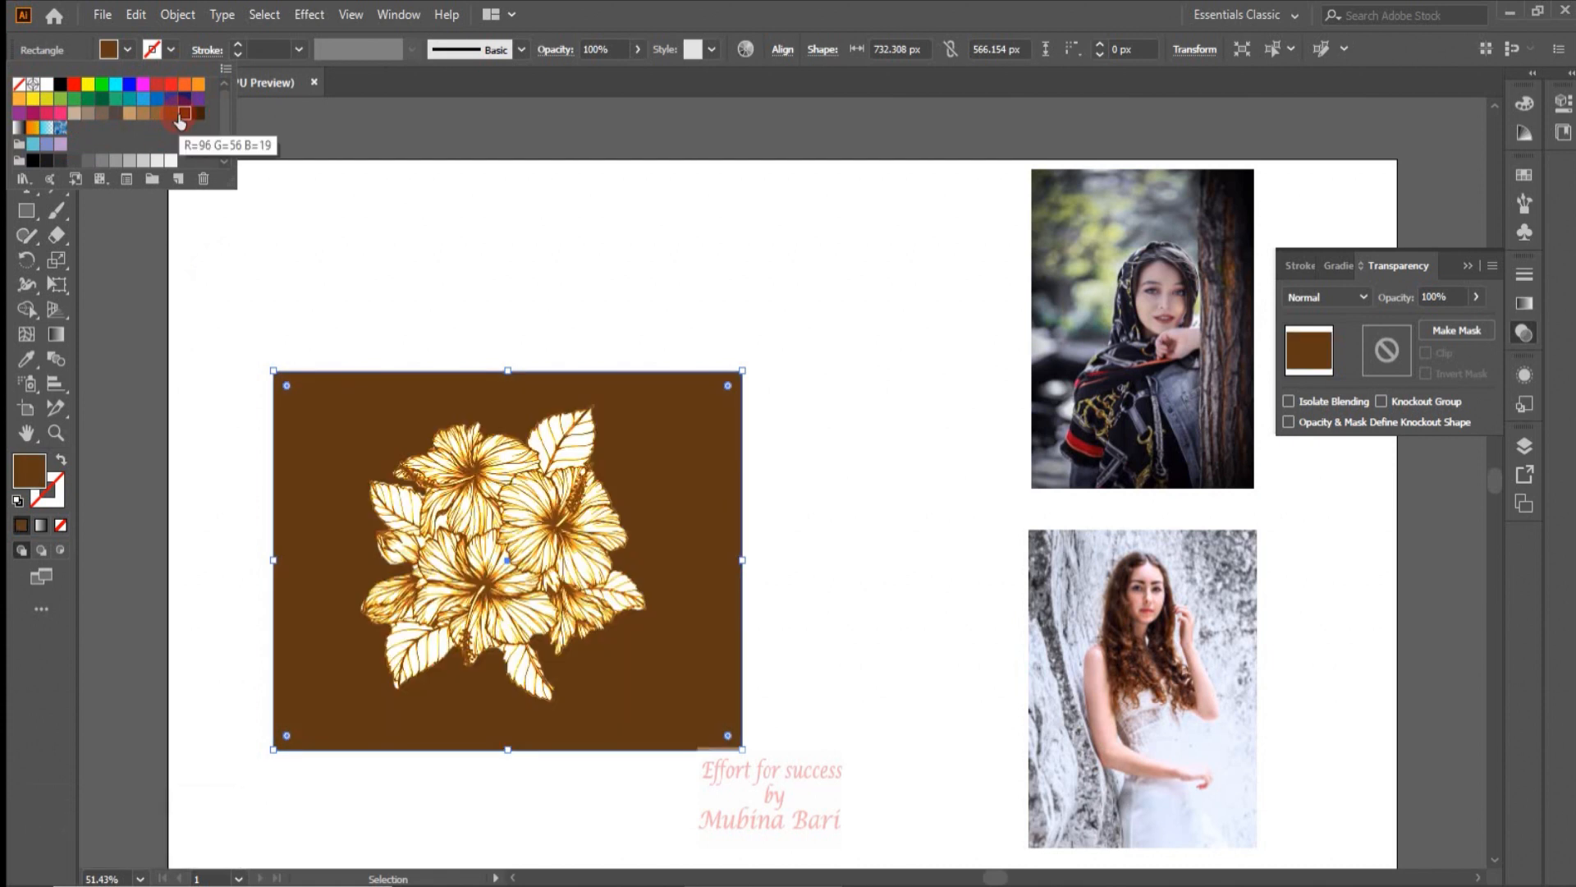
pyautogui.press('z')
pyautogui.click(880, 461)
# Reset the flower image's blend mode to Normal and change it to Overlay.
pyautogui.click(567, 537)
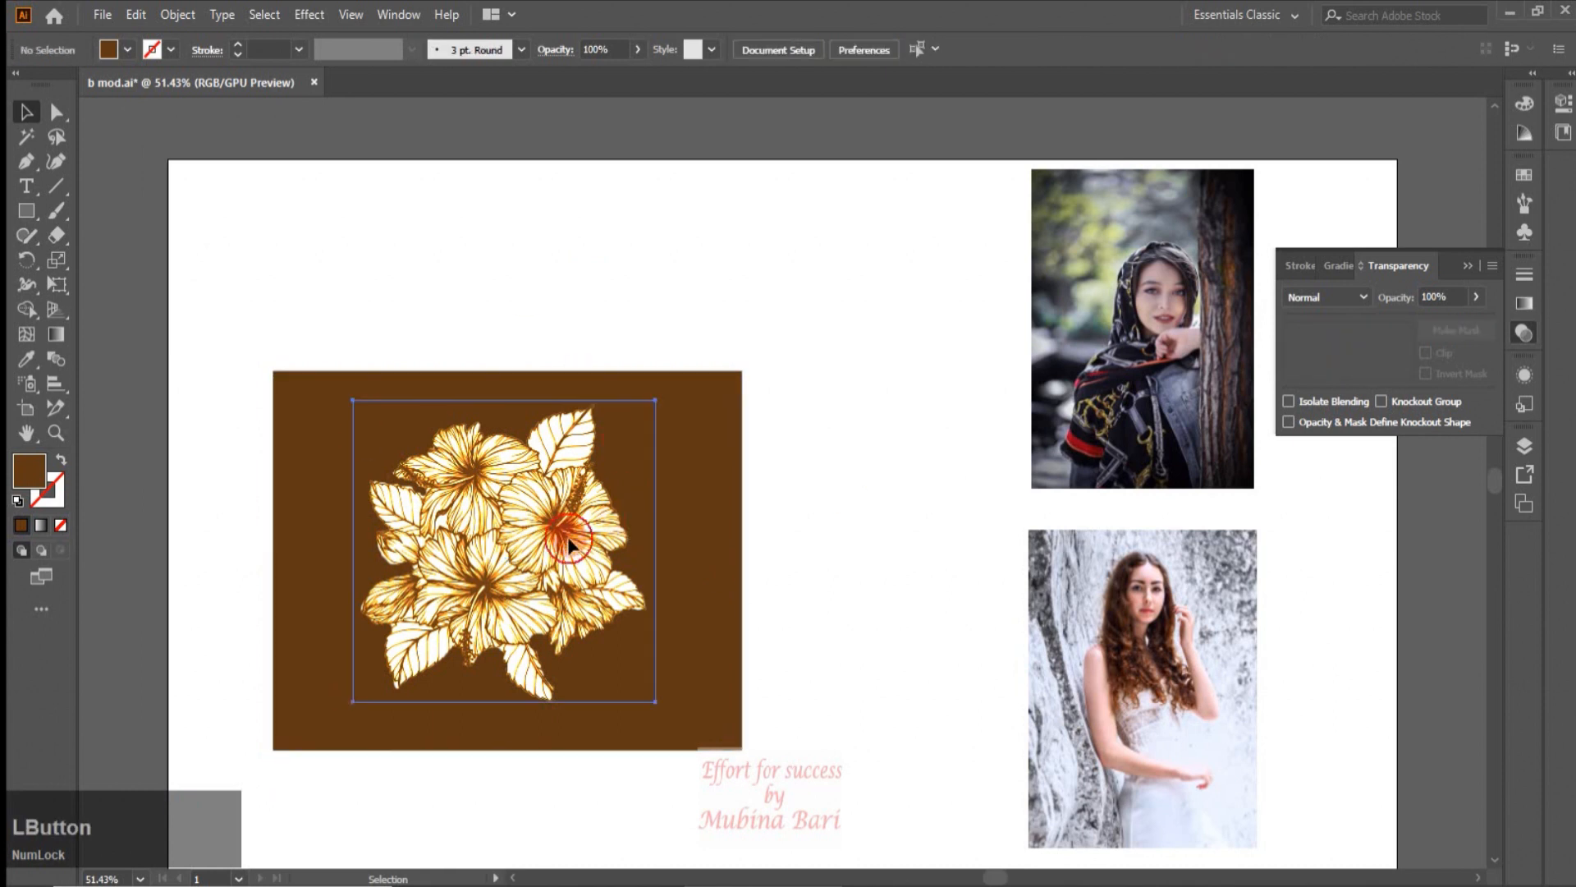
pyautogui.click(1358, 302)
pyautogui.click(1334, 320)
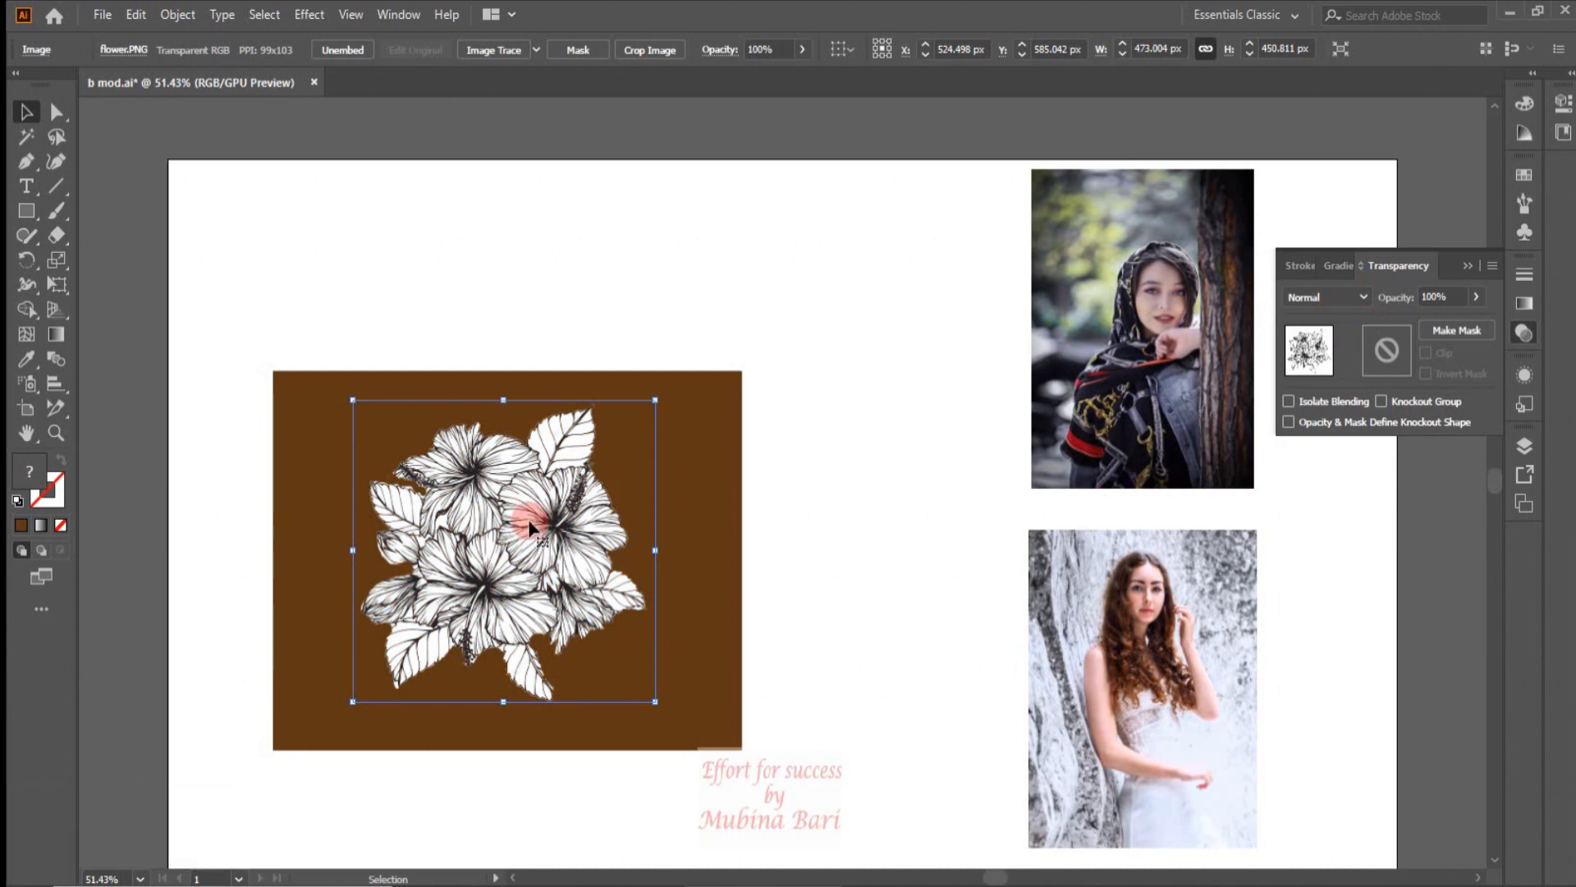
pyautogui.click(1363, 299)
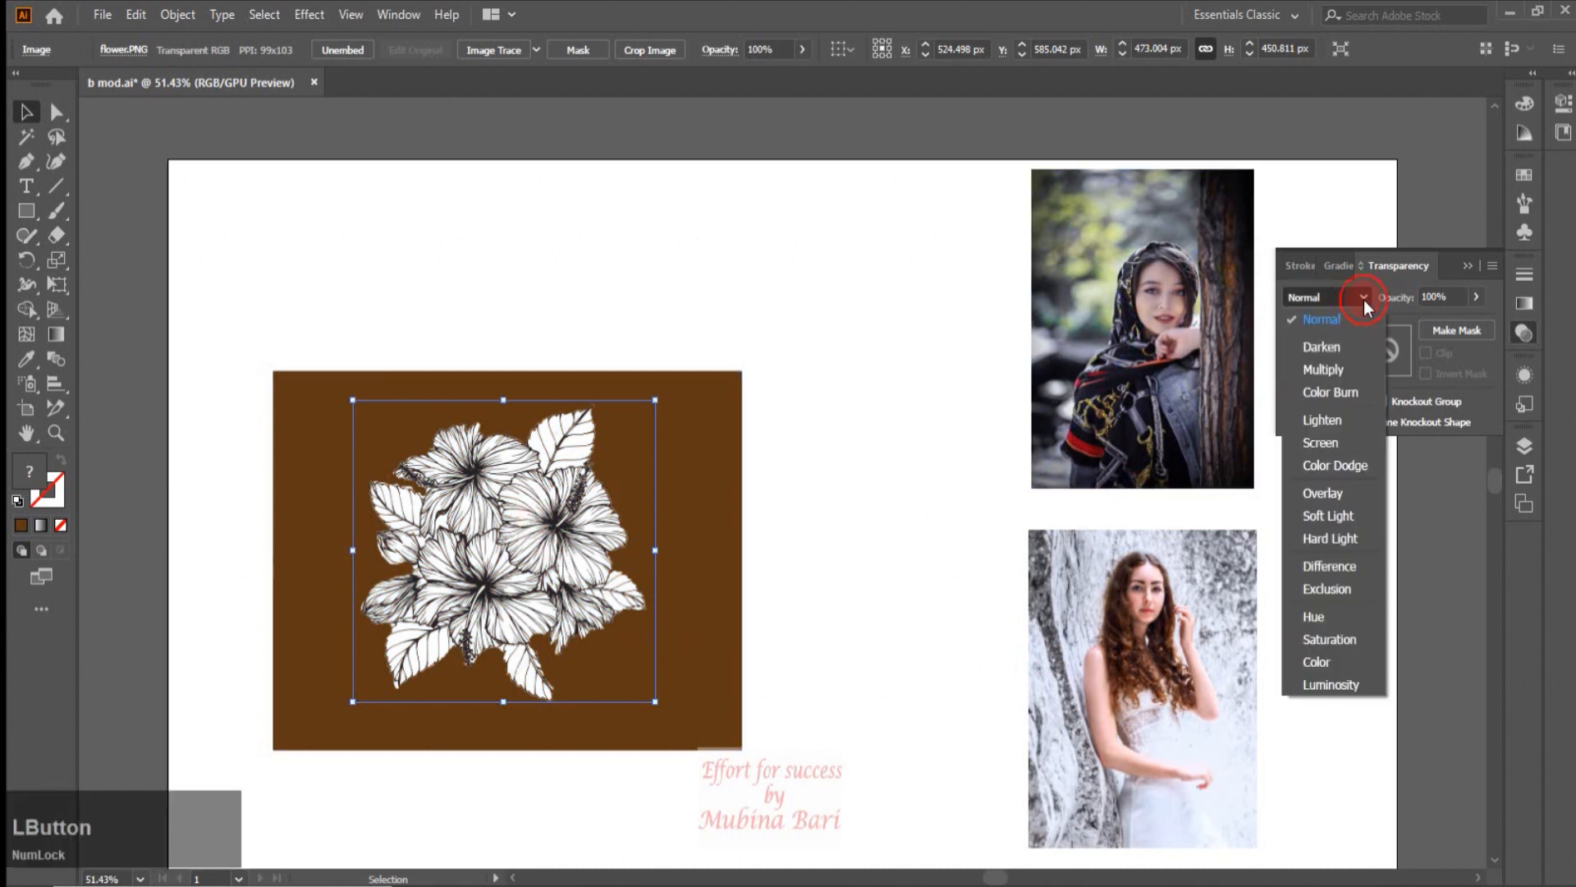
pyautogui.click(1322, 495)
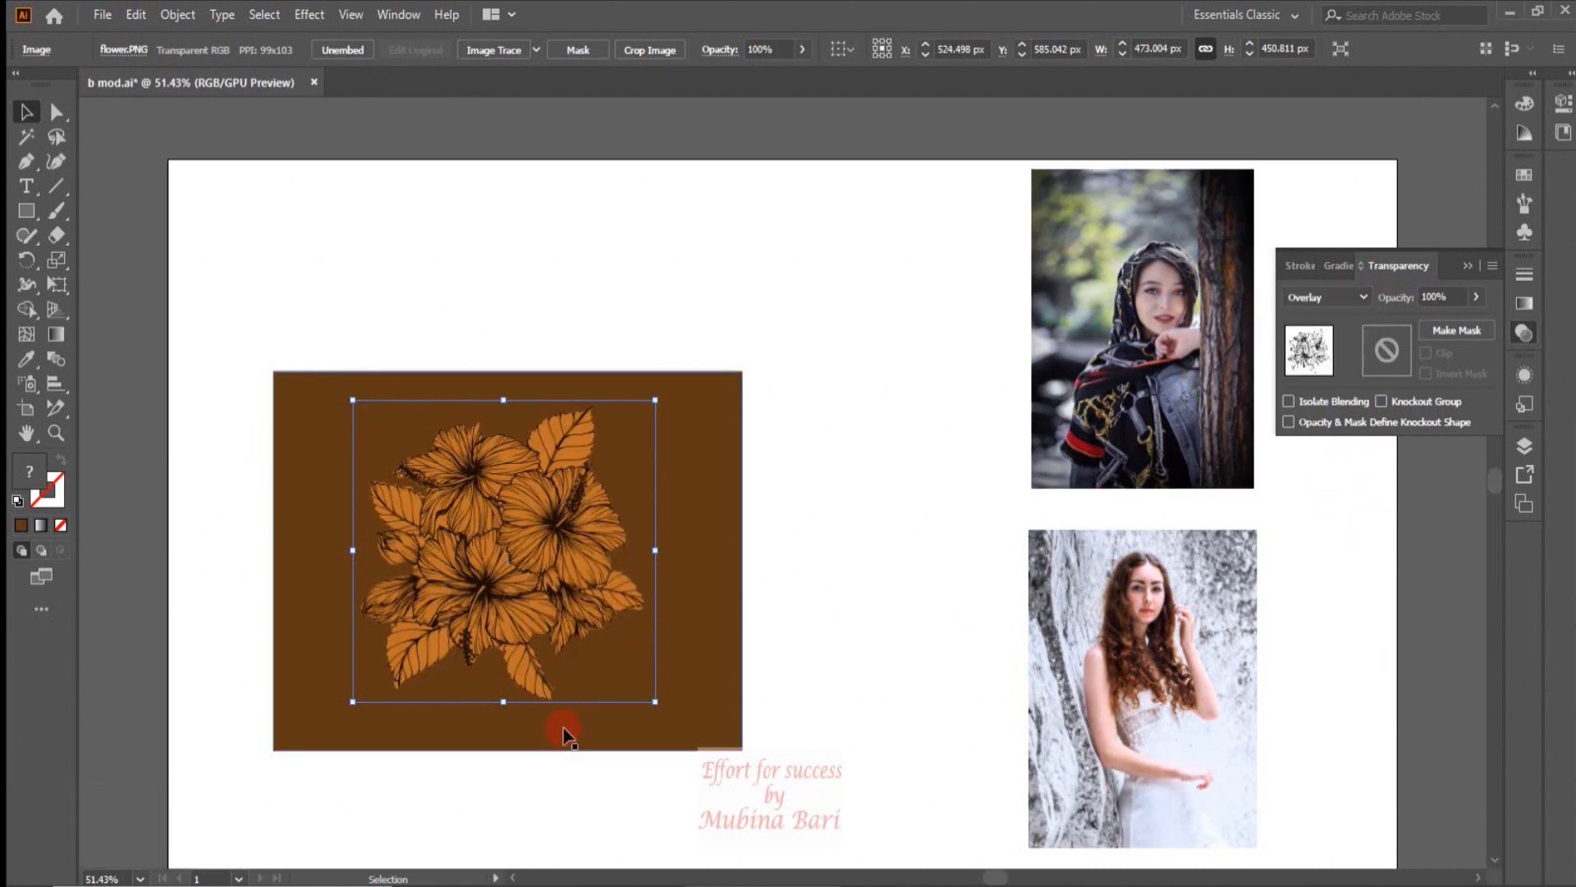
# Apply the Soft Light blend mode to the flower image, followed by Hard Light.
pyautogui.click(1360, 297)
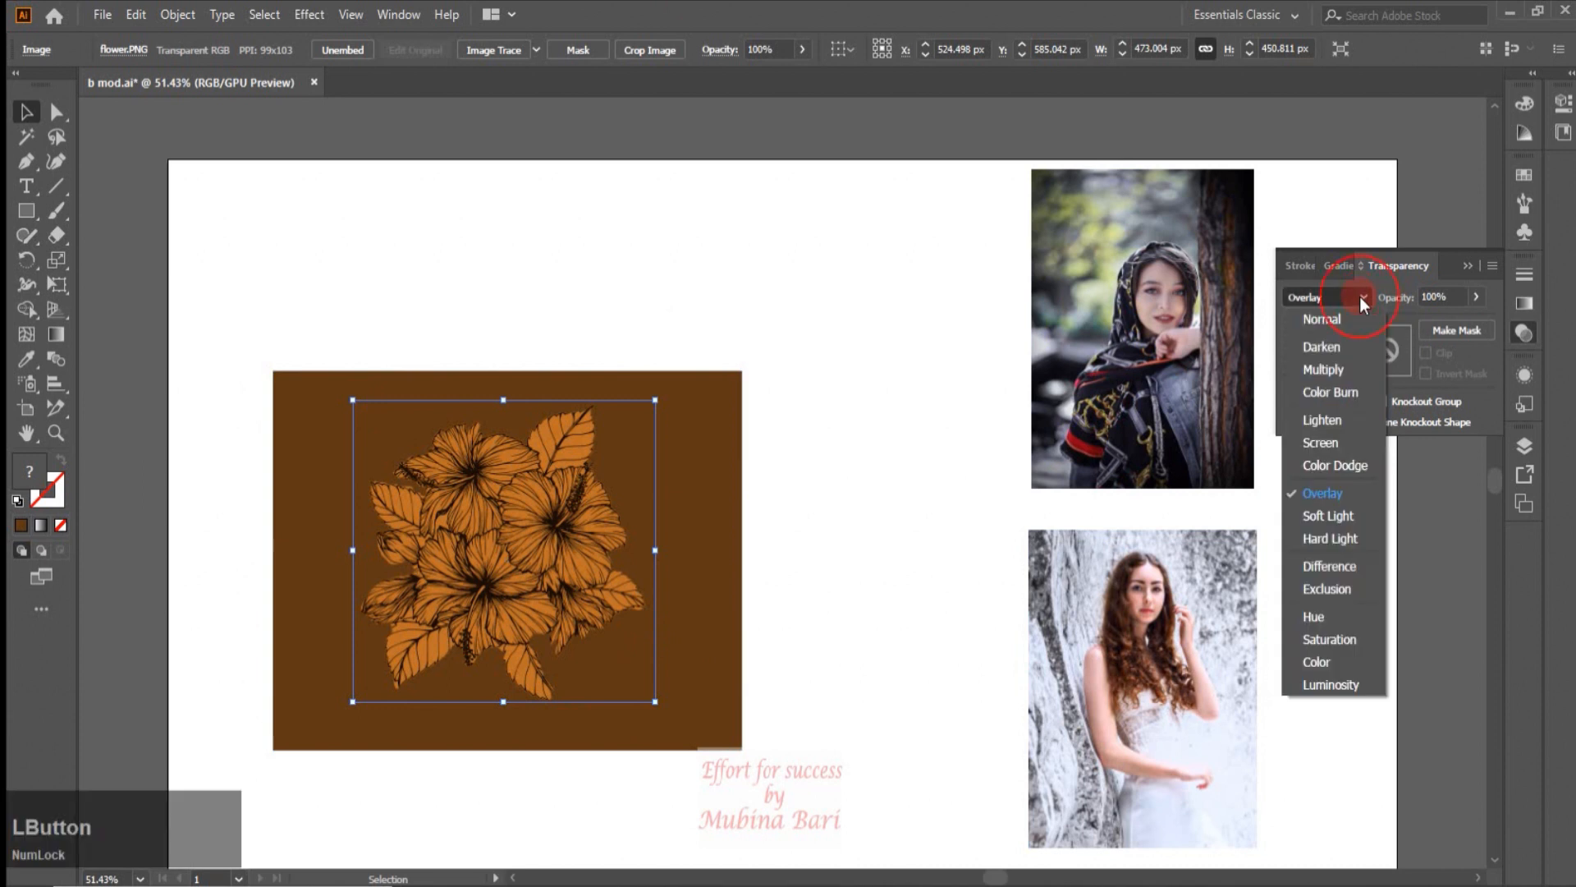
pyautogui.click(1322, 517)
pyautogui.click(492, 583)
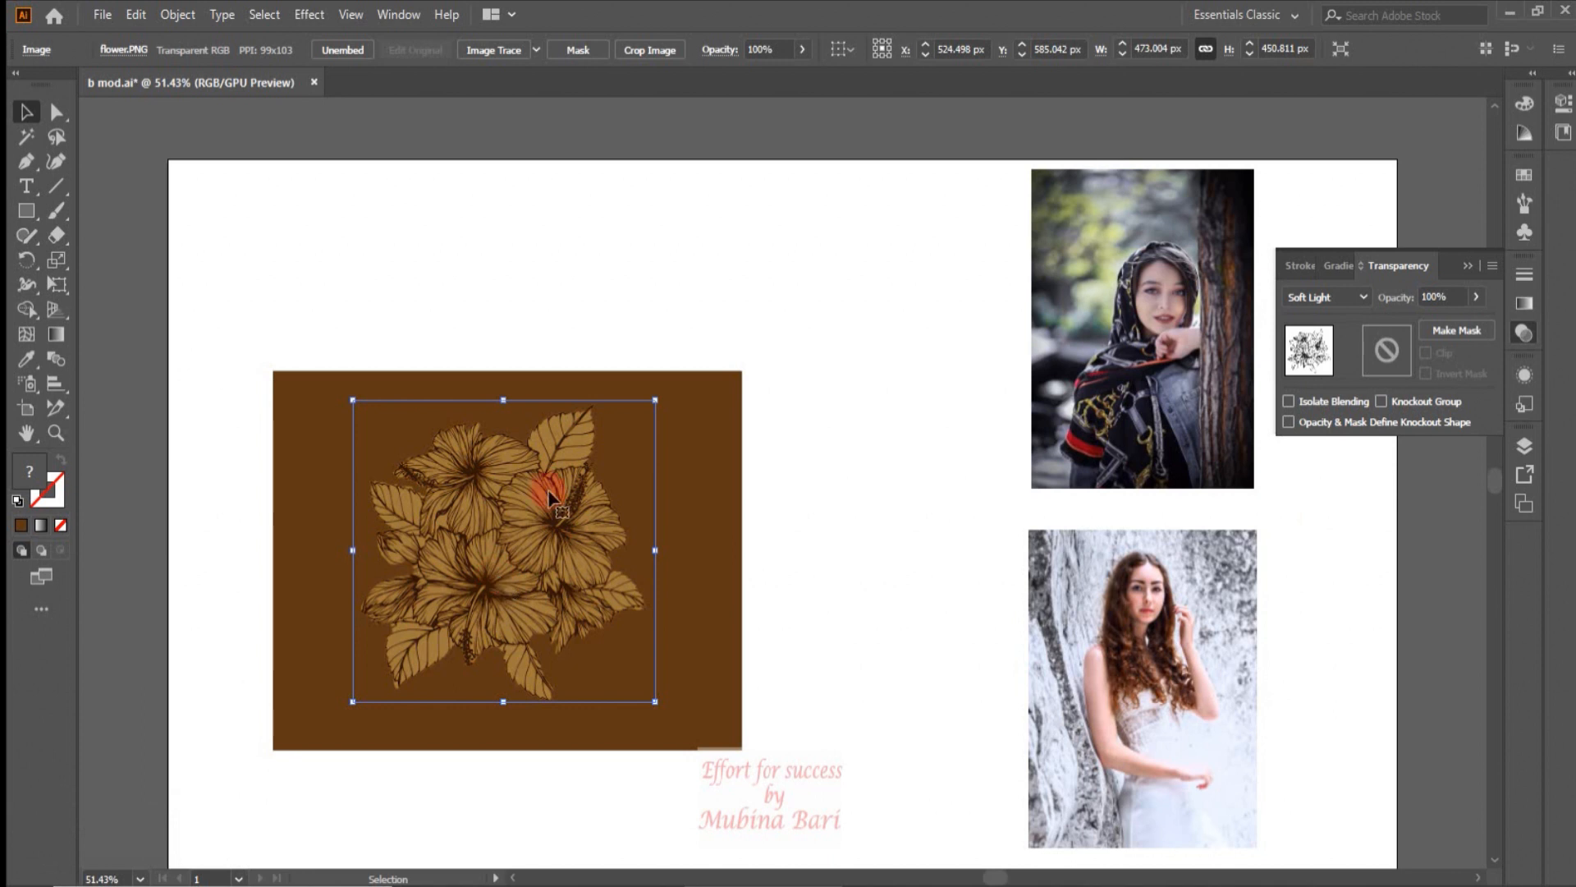
pyautogui.click(1450, 353)
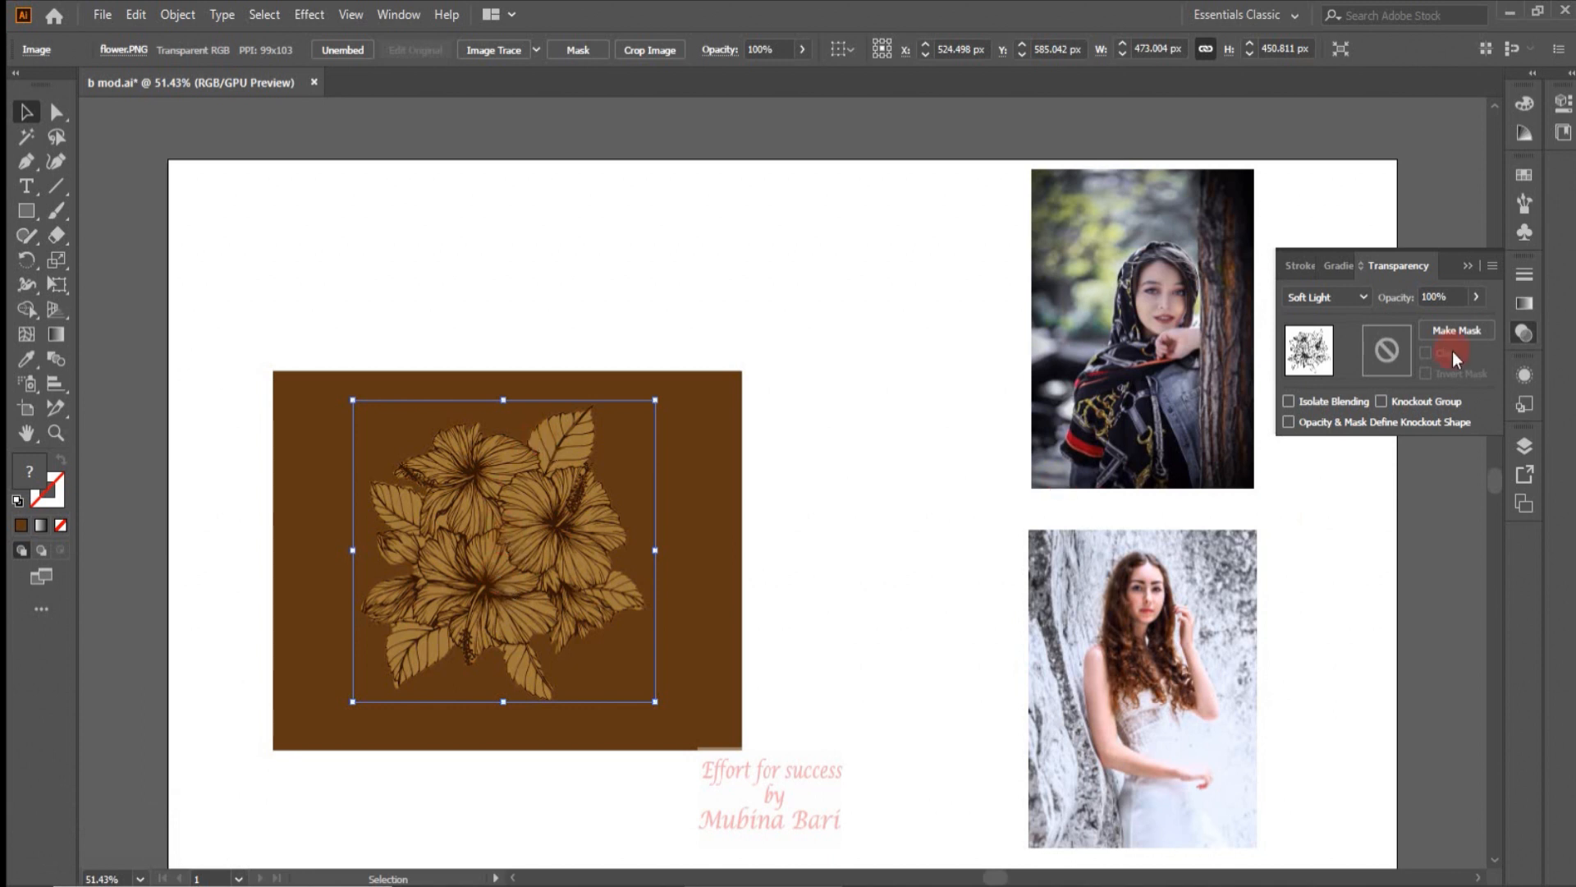
pyautogui.click(1364, 298)
pyautogui.click(1332, 536)
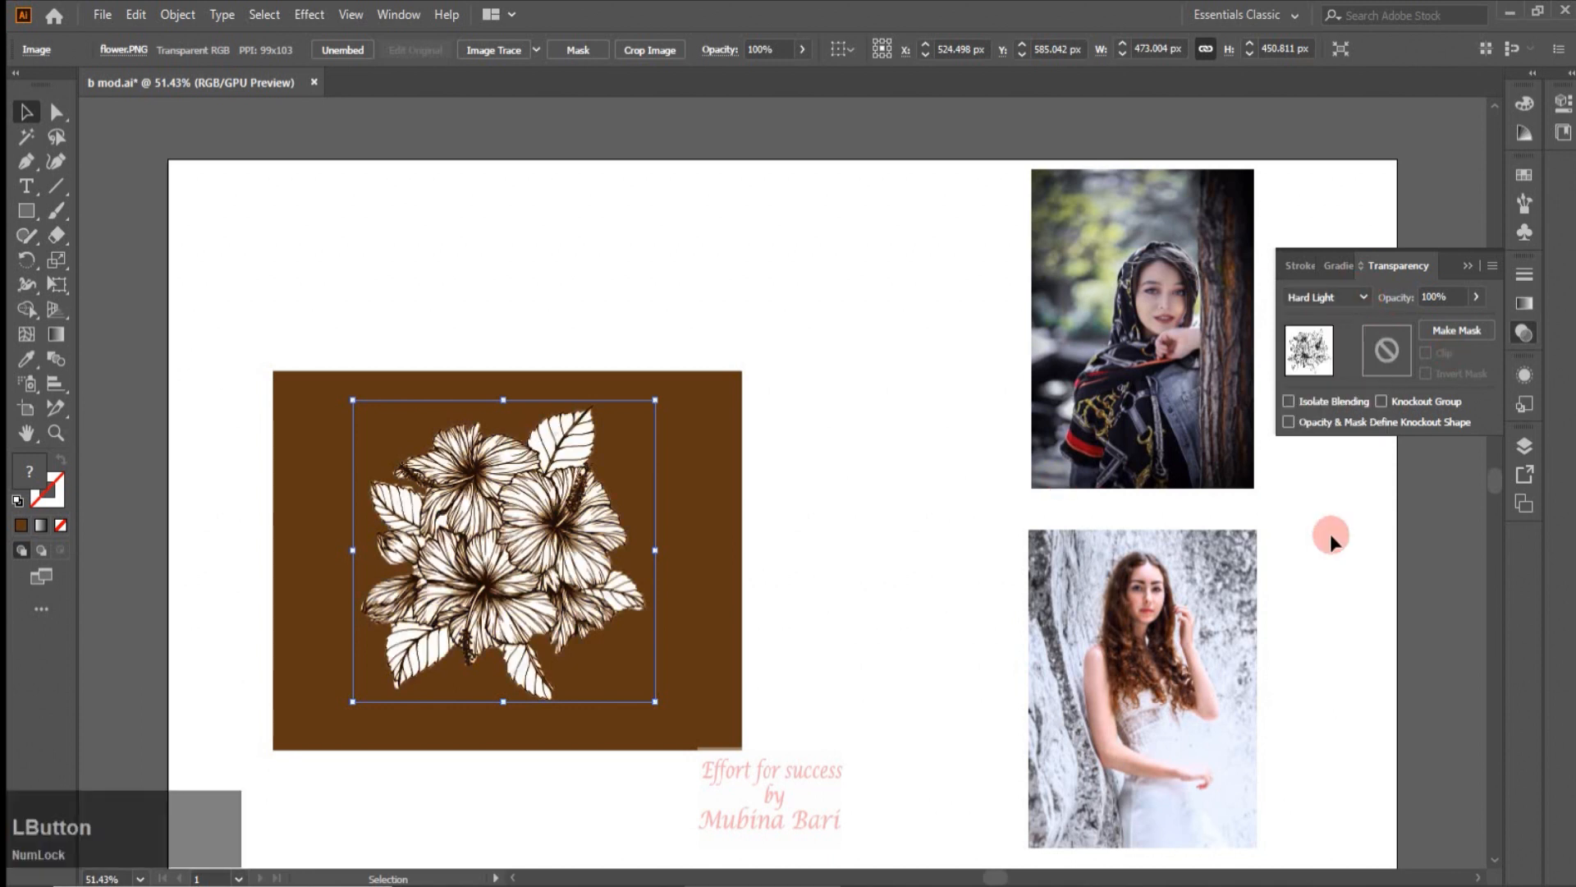
# Apply the Difference blend mode to the flower image, followed by Exclusion.
pyautogui.click(1365, 297)
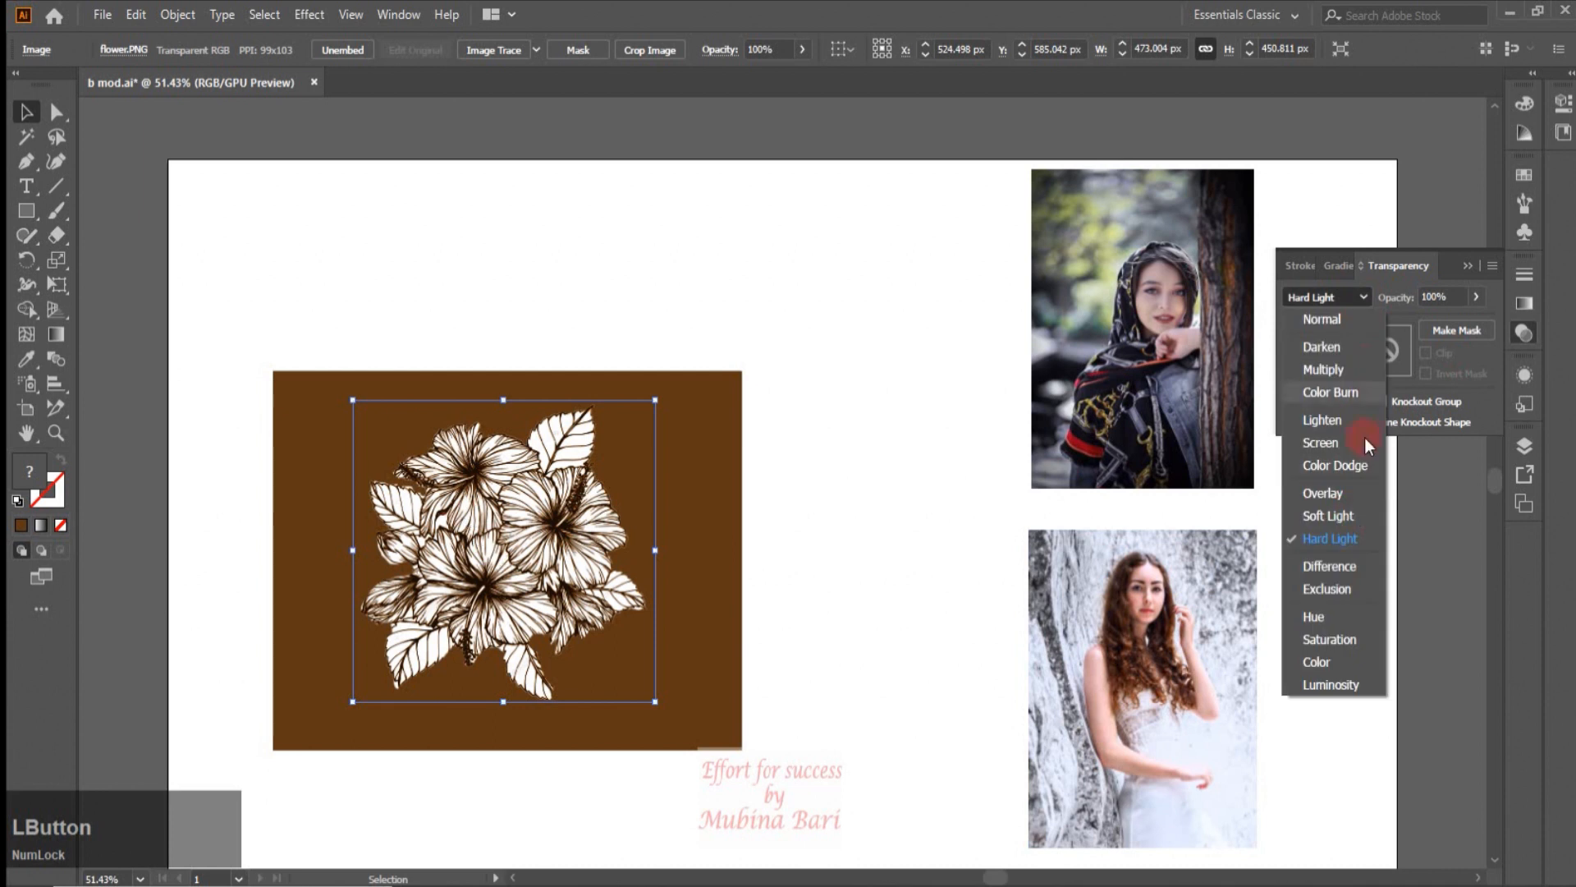
pyautogui.click(1329, 572)
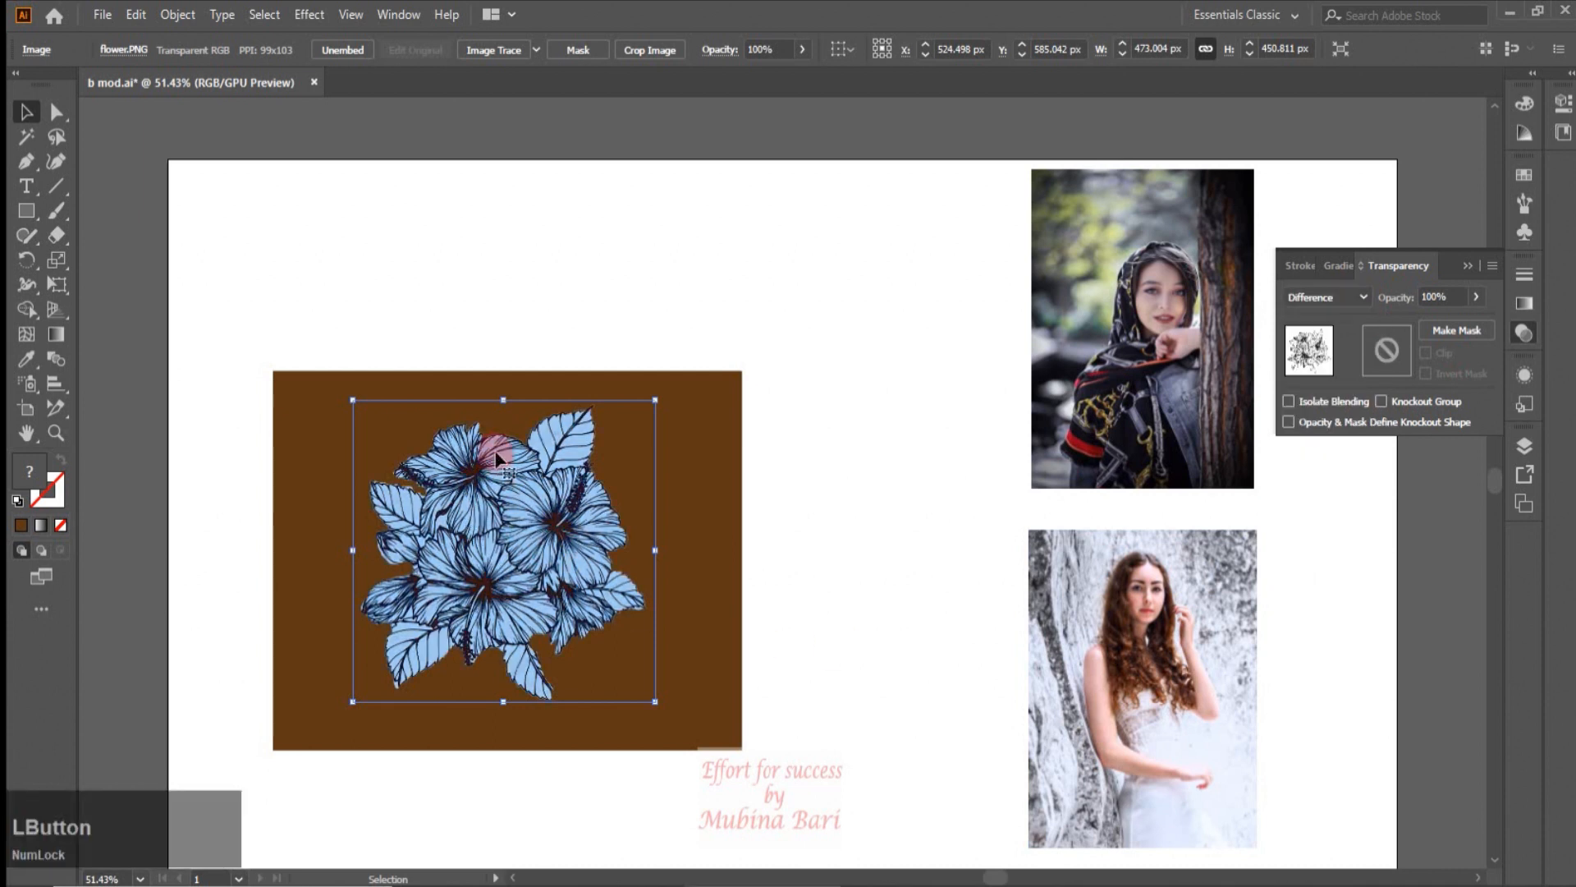
pyautogui.click(1362, 294)
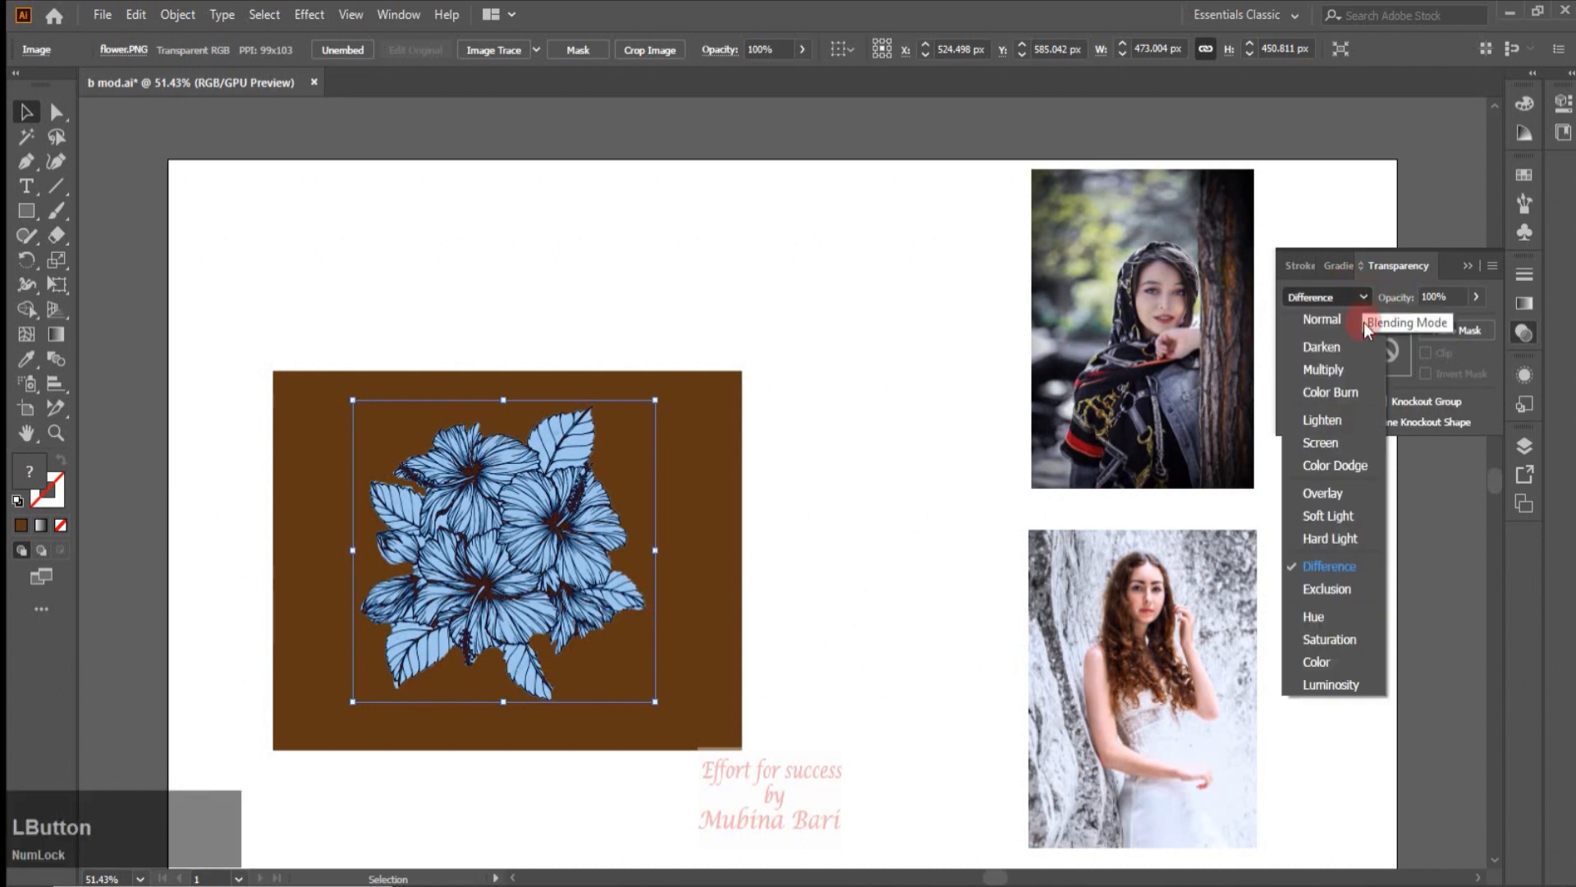
pyautogui.click(1346, 587)
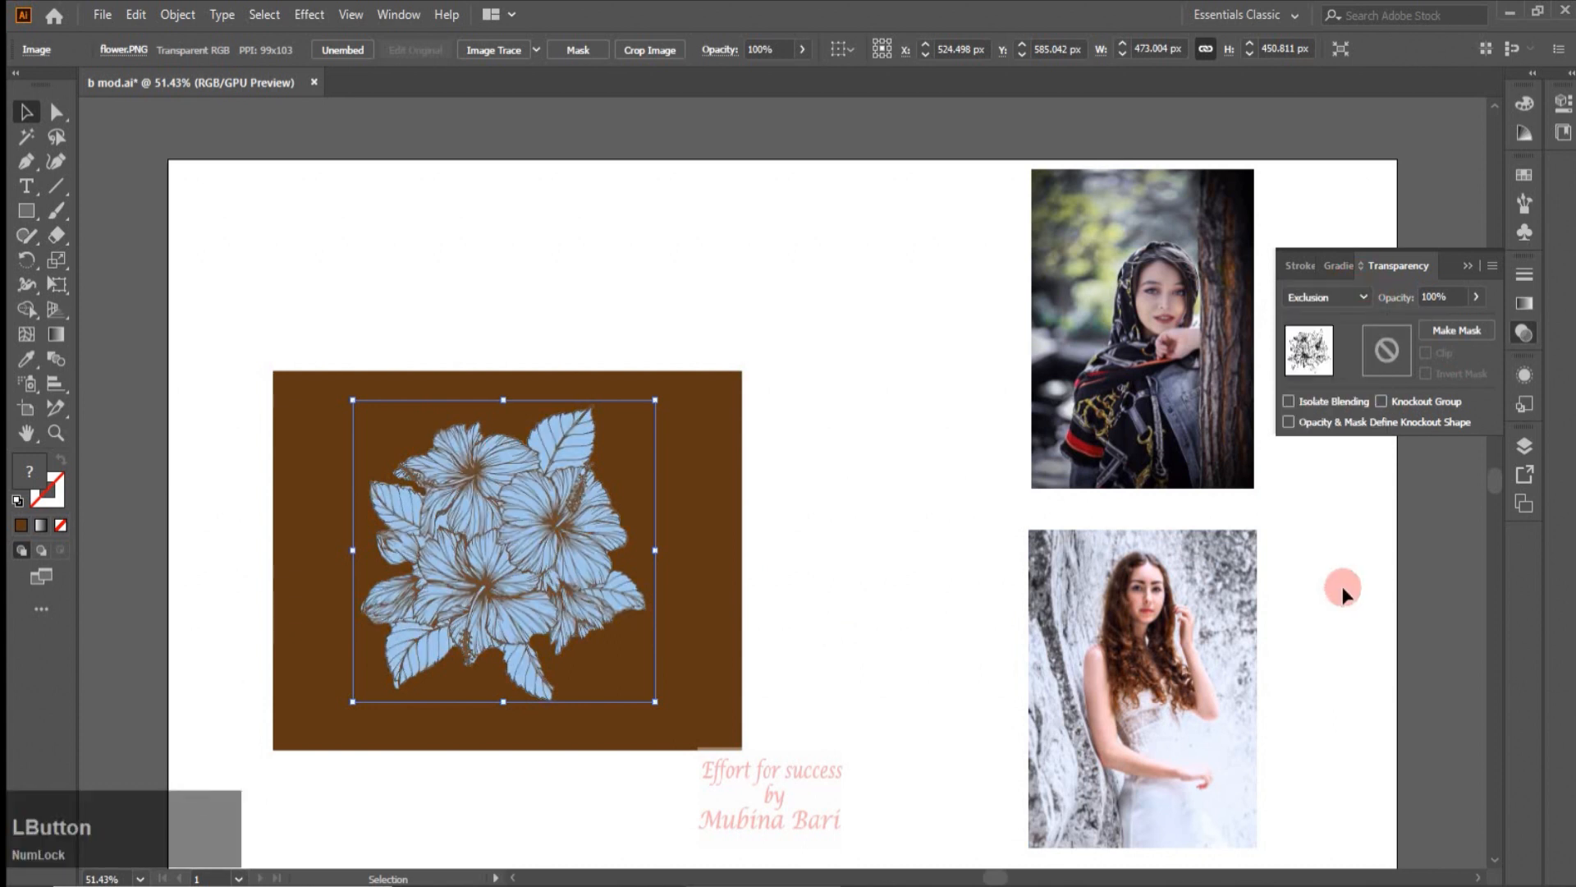
# Try the Hue blend mode on the flower image and replace it with Saturation.
pyautogui.click(1338, 297)
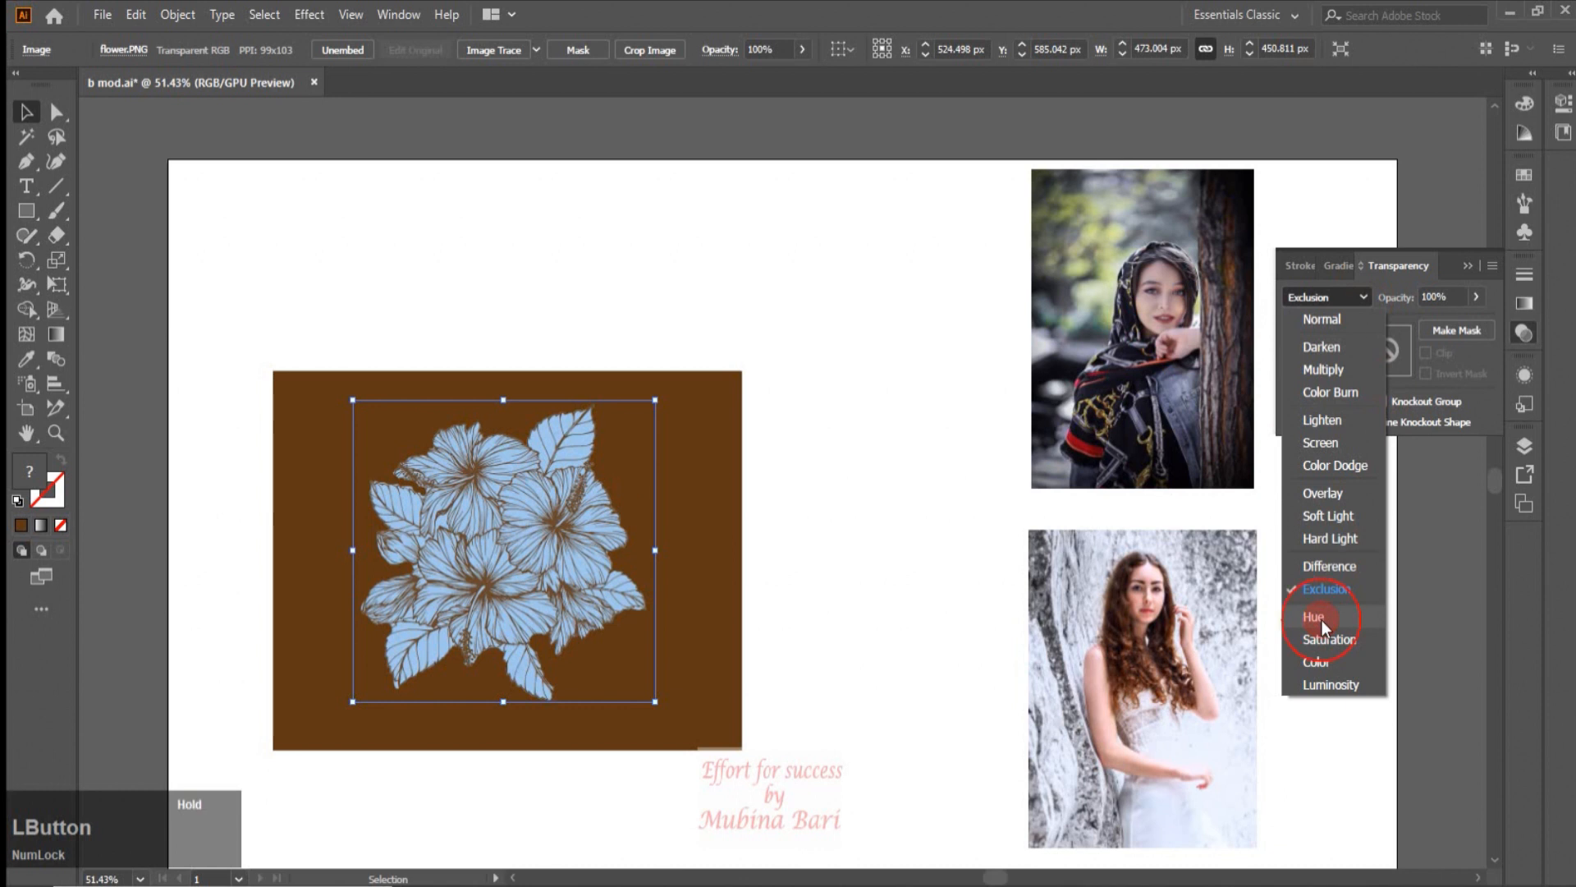
pyautogui.click(1322, 618)
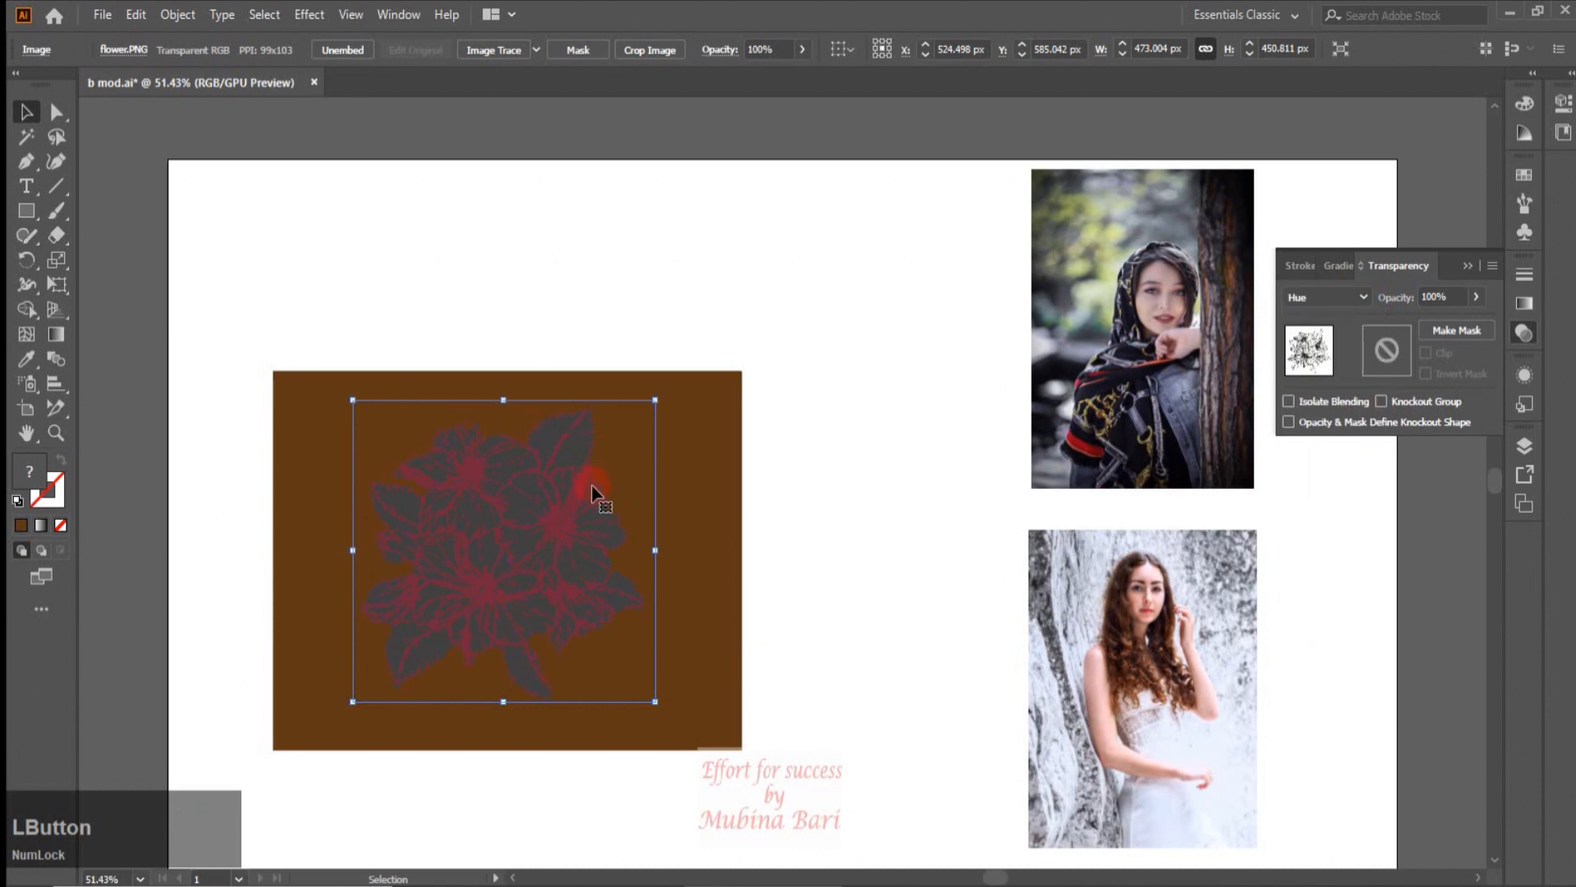
pyautogui.click(1363, 297)
pyautogui.click(1329, 640)
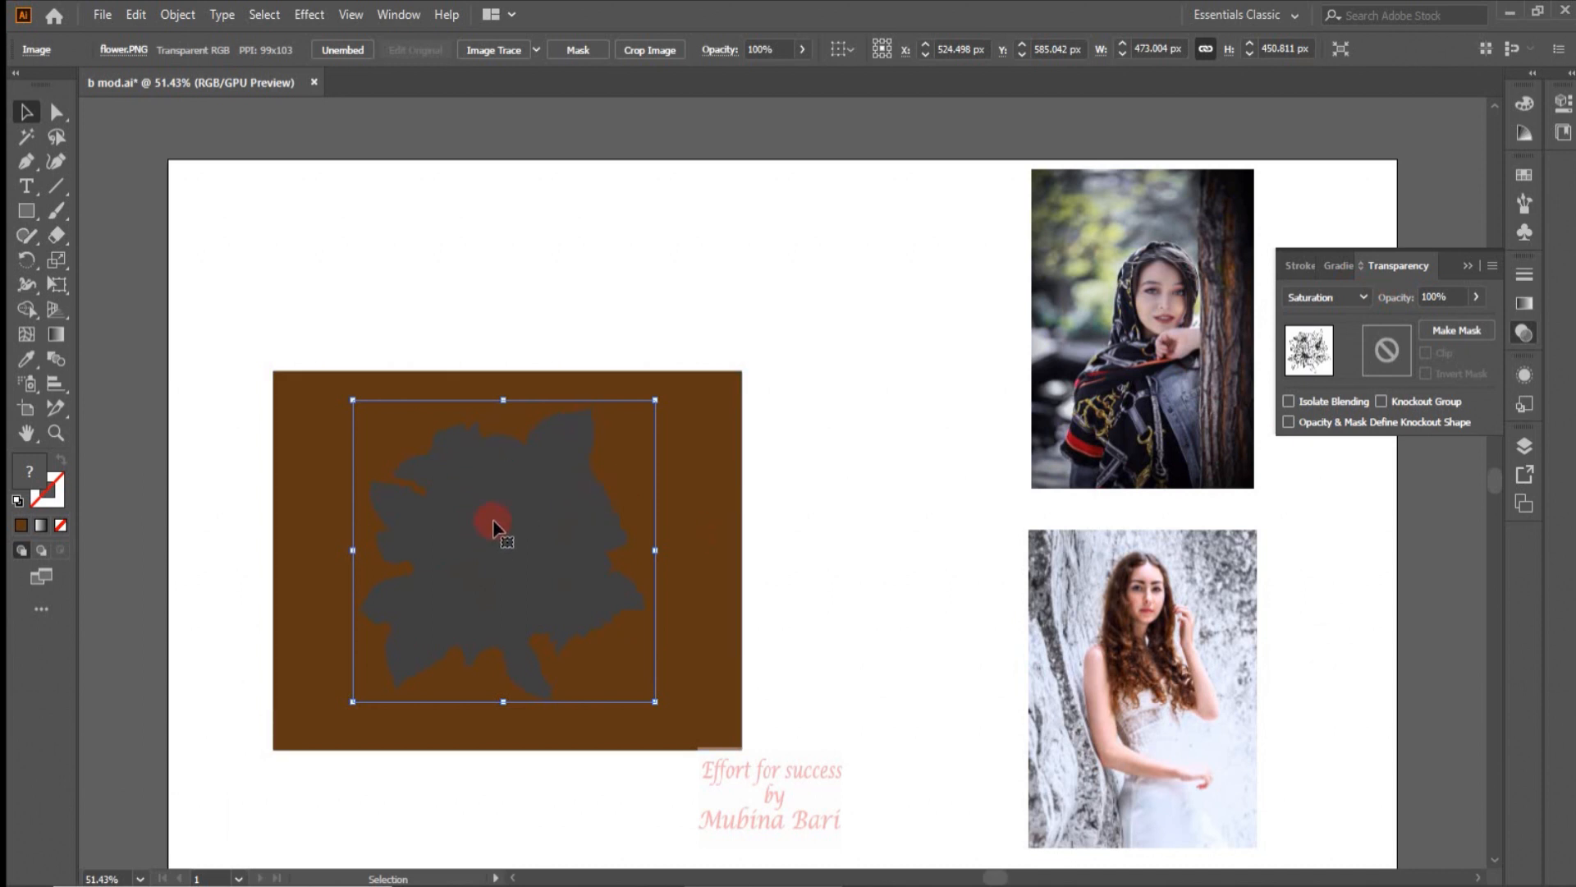
# Try red, brown and cyan fills on the background rectangle, and settle on the cyan-to-white gradient.
pyautogui.click(713, 412)
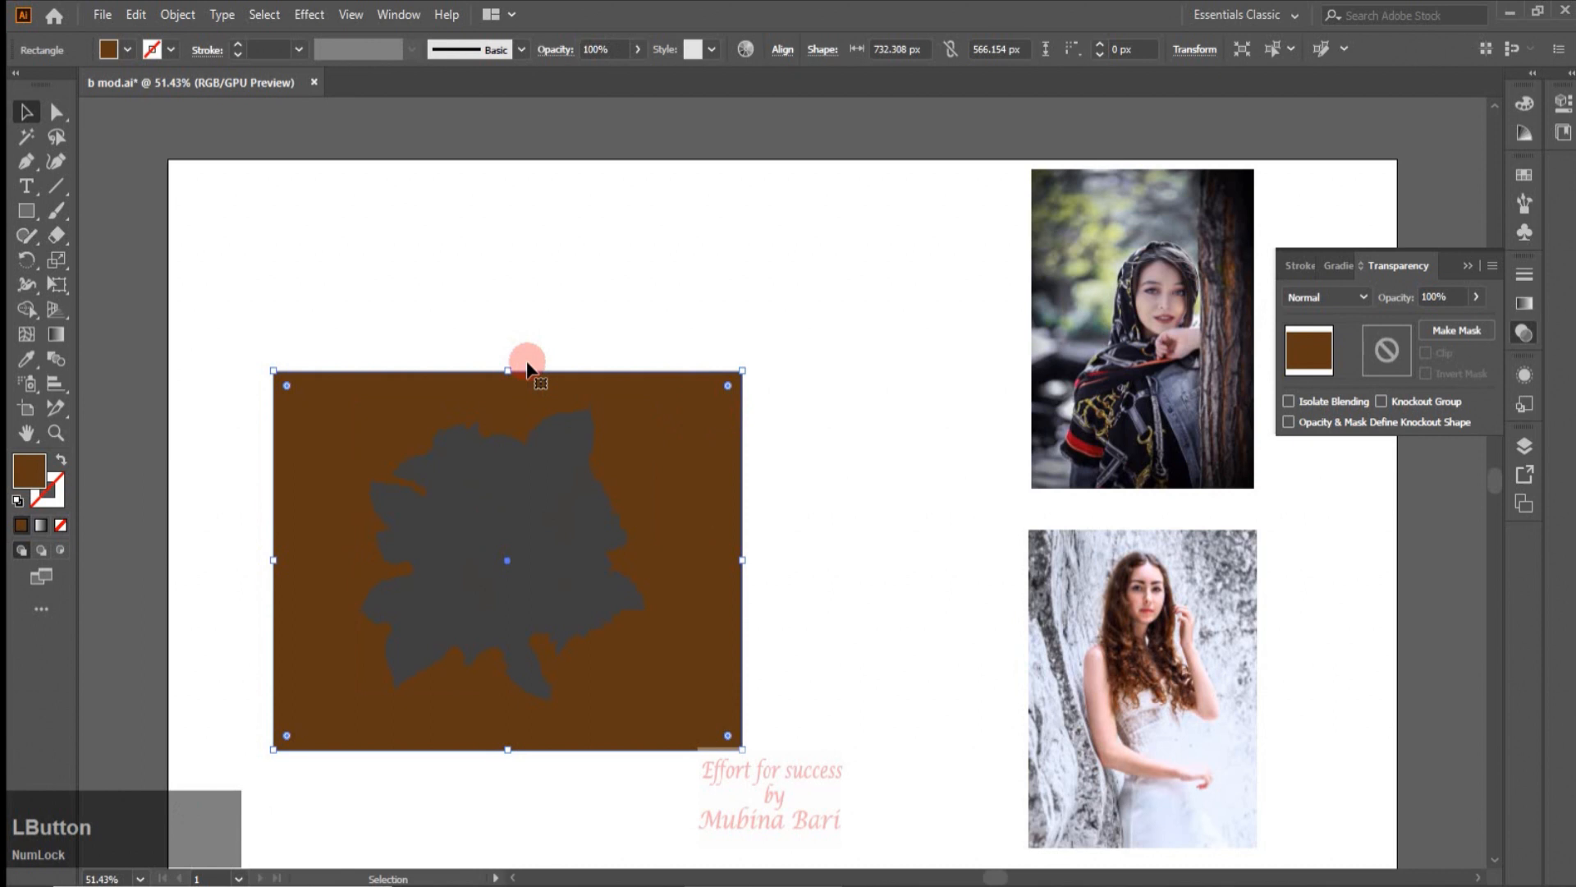
pyautogui.click(127, 50)
pyautogui.click(73, 83)
pyautogui.click(143, 115)
pyautogui.click(115, 83)
pyautogui.click(47, 127)
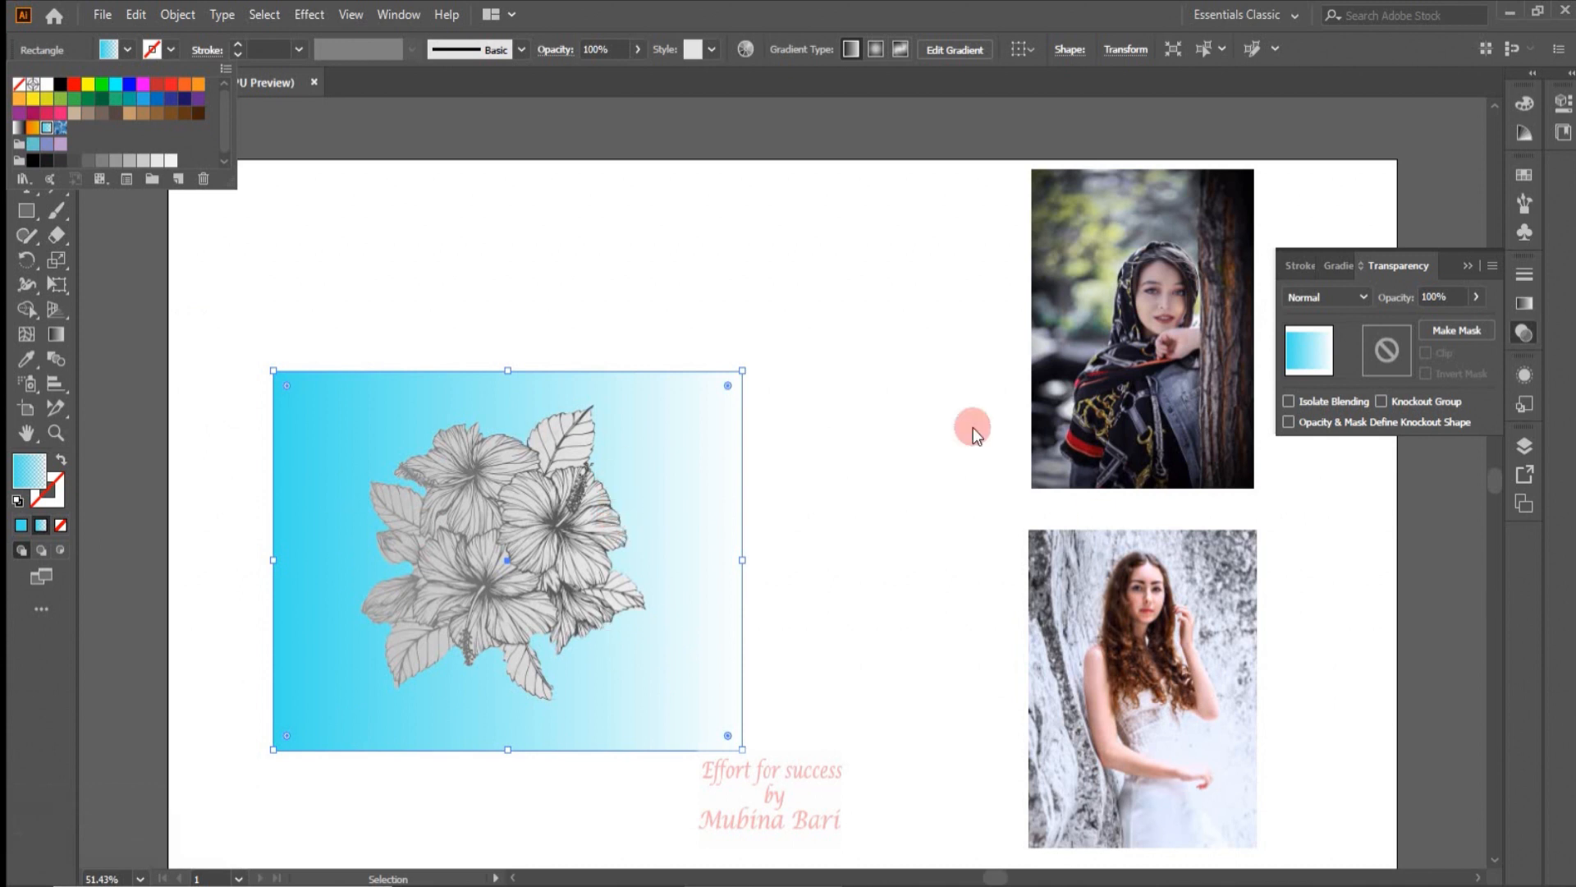
# Set the background rectangle's blend mode to Saturation.
pyautogui.click(1326, 296)
pyautogui.click(1330, 639)
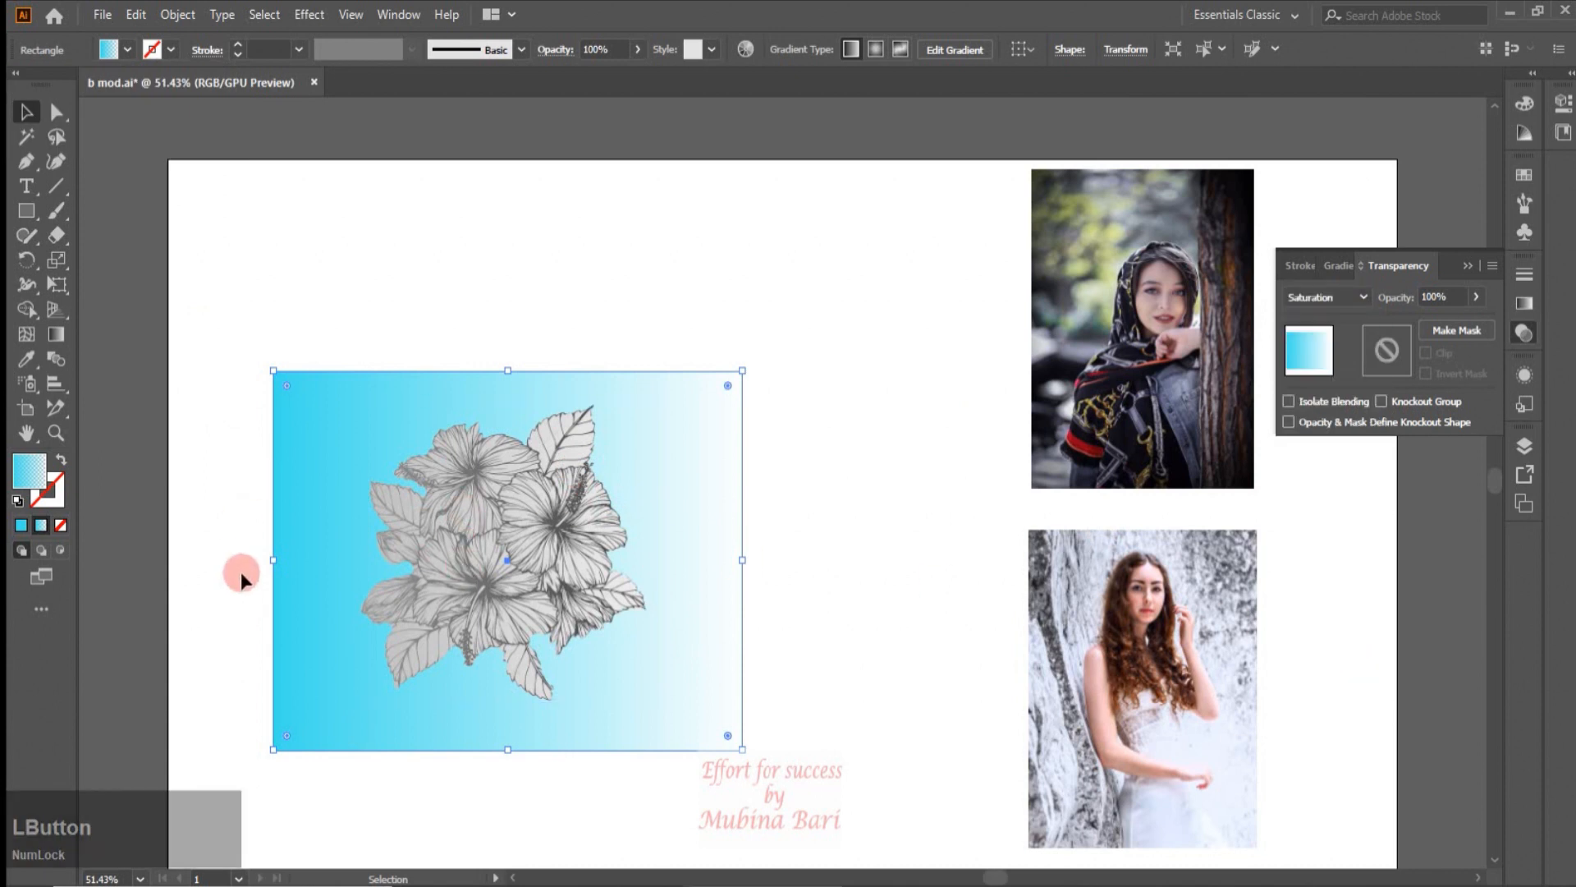
pyautogui.click(327, 567)
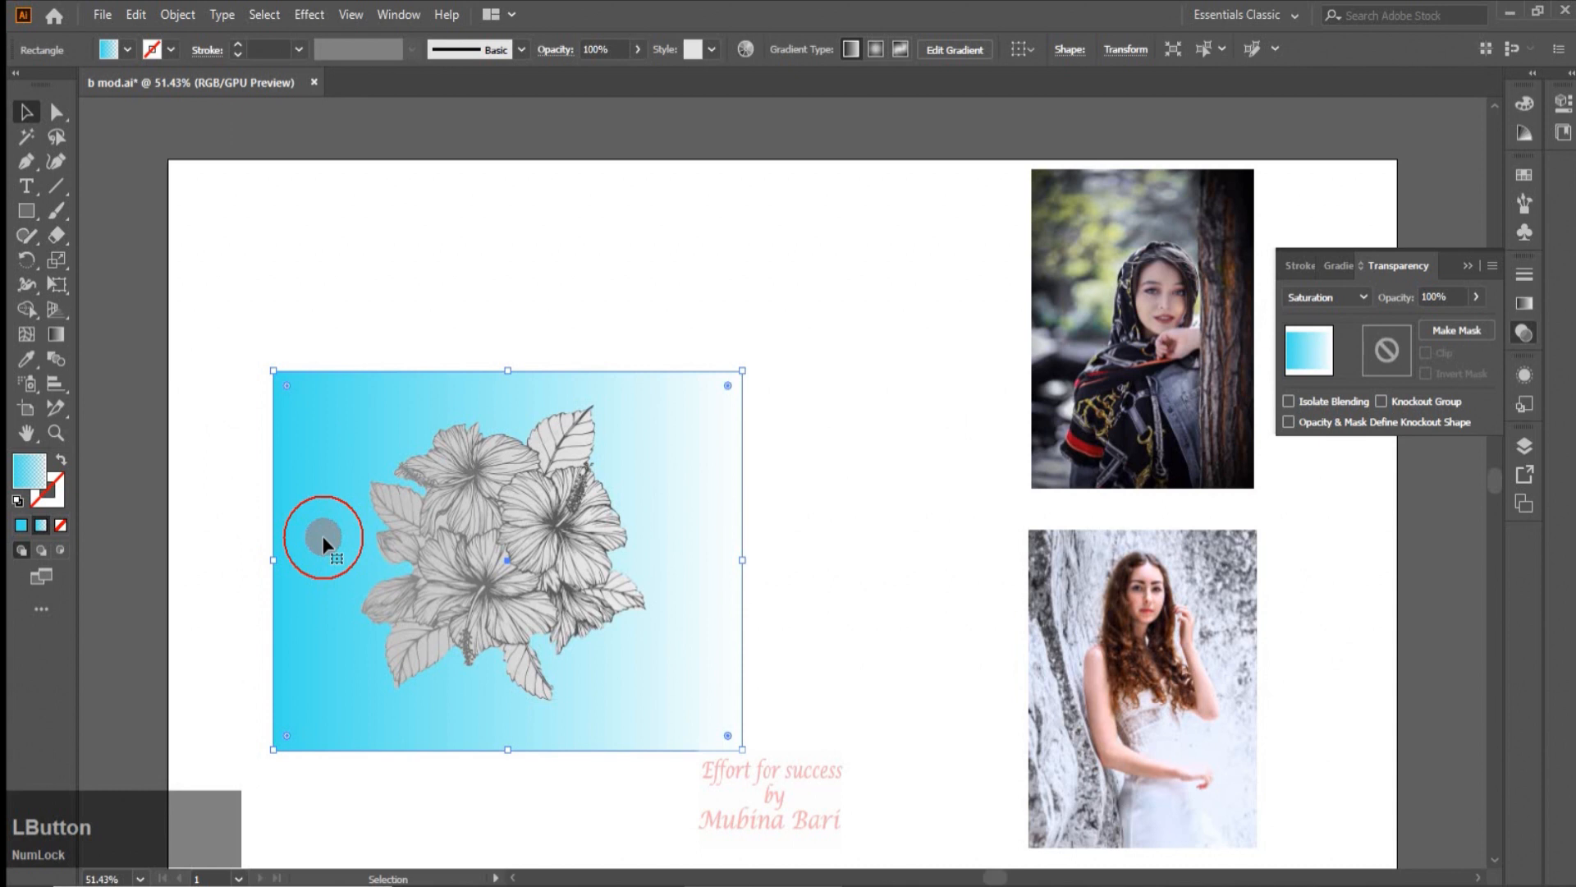
# Try teal, dark green and orange-gradient fills on the background rectangle, settle on a tan fill and deselect it.
pyautogui.click(109, 49)
pyautogui.click(128, 100)
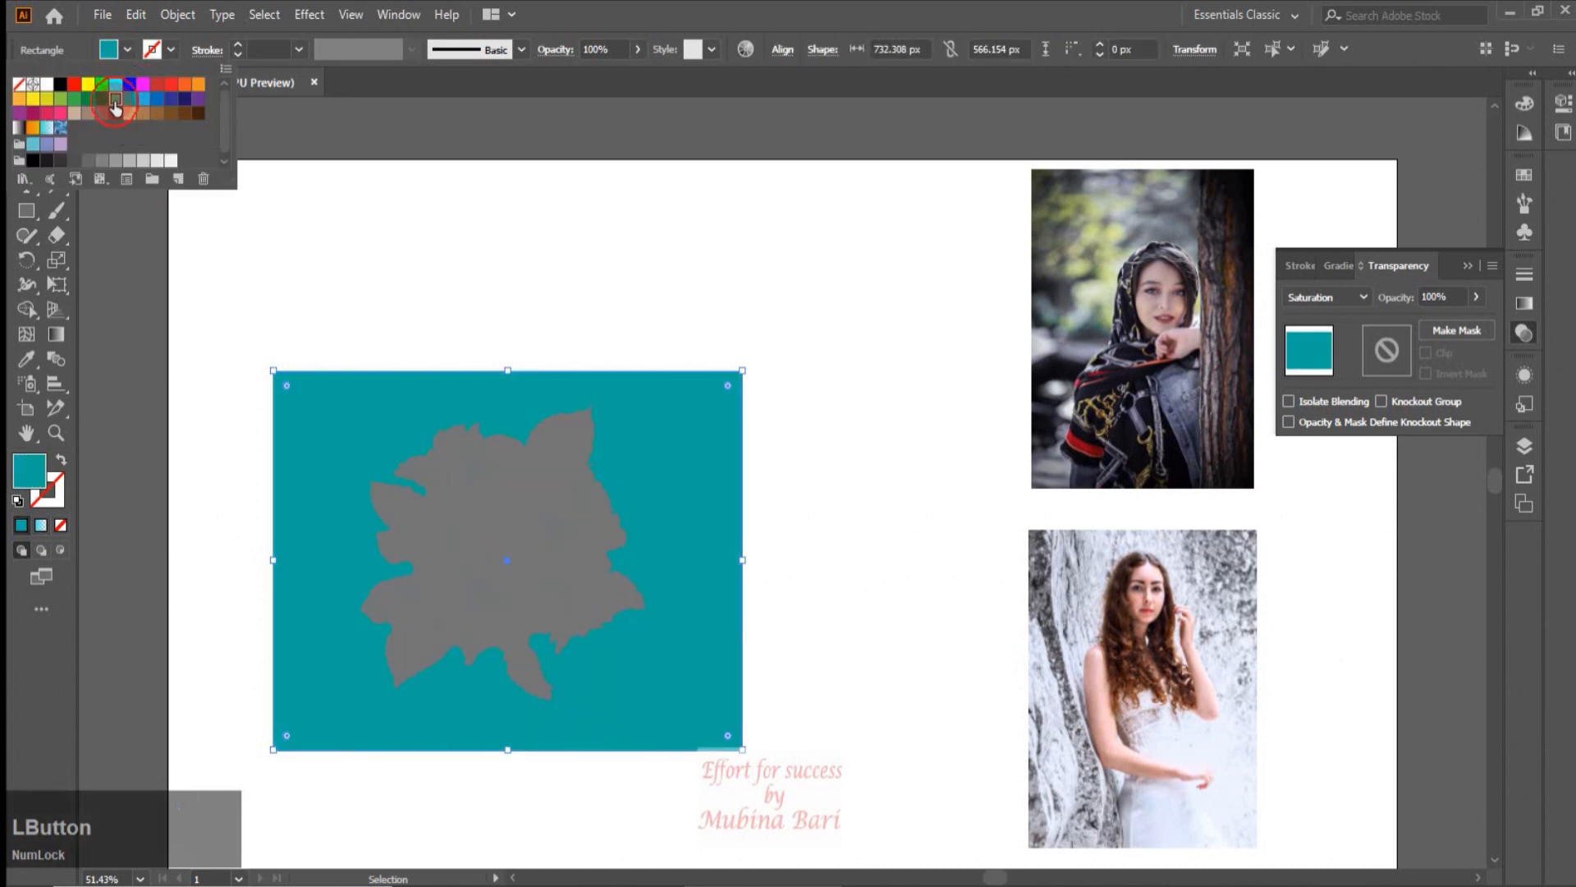
pyautogui.click(113, 101)
pyautogui.click(102, 99)
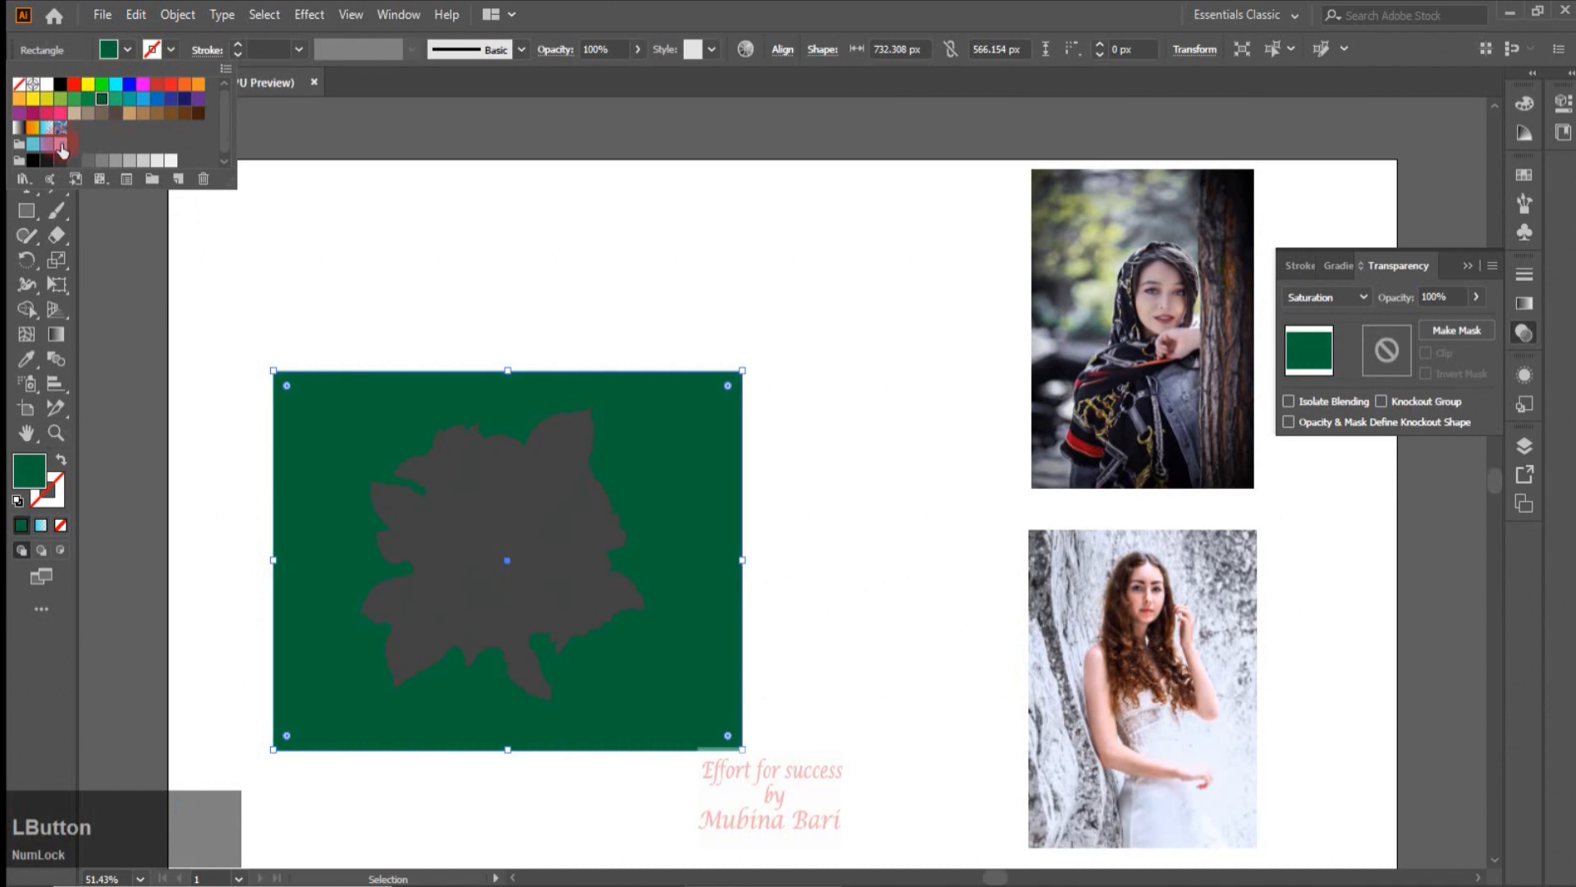
pyautogui.click(32, 129)
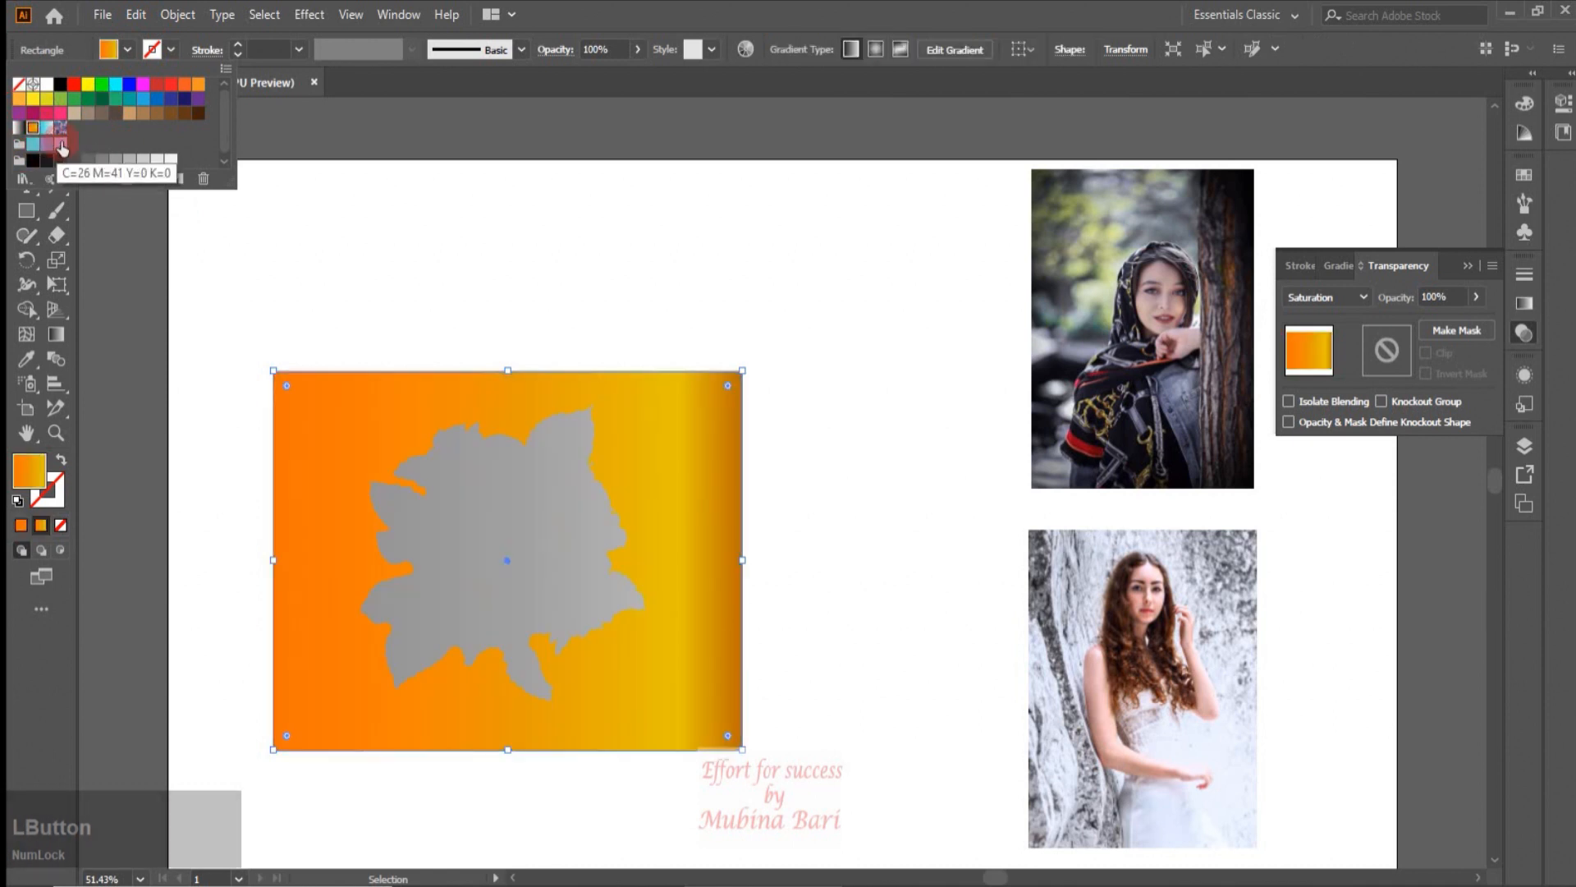
pyautogui.click(62, 145)
pyautogui.press('Escape')
# Set the flower image's blend mode to Color, followed by Luminosity.
pyautogui.click(575, 510)
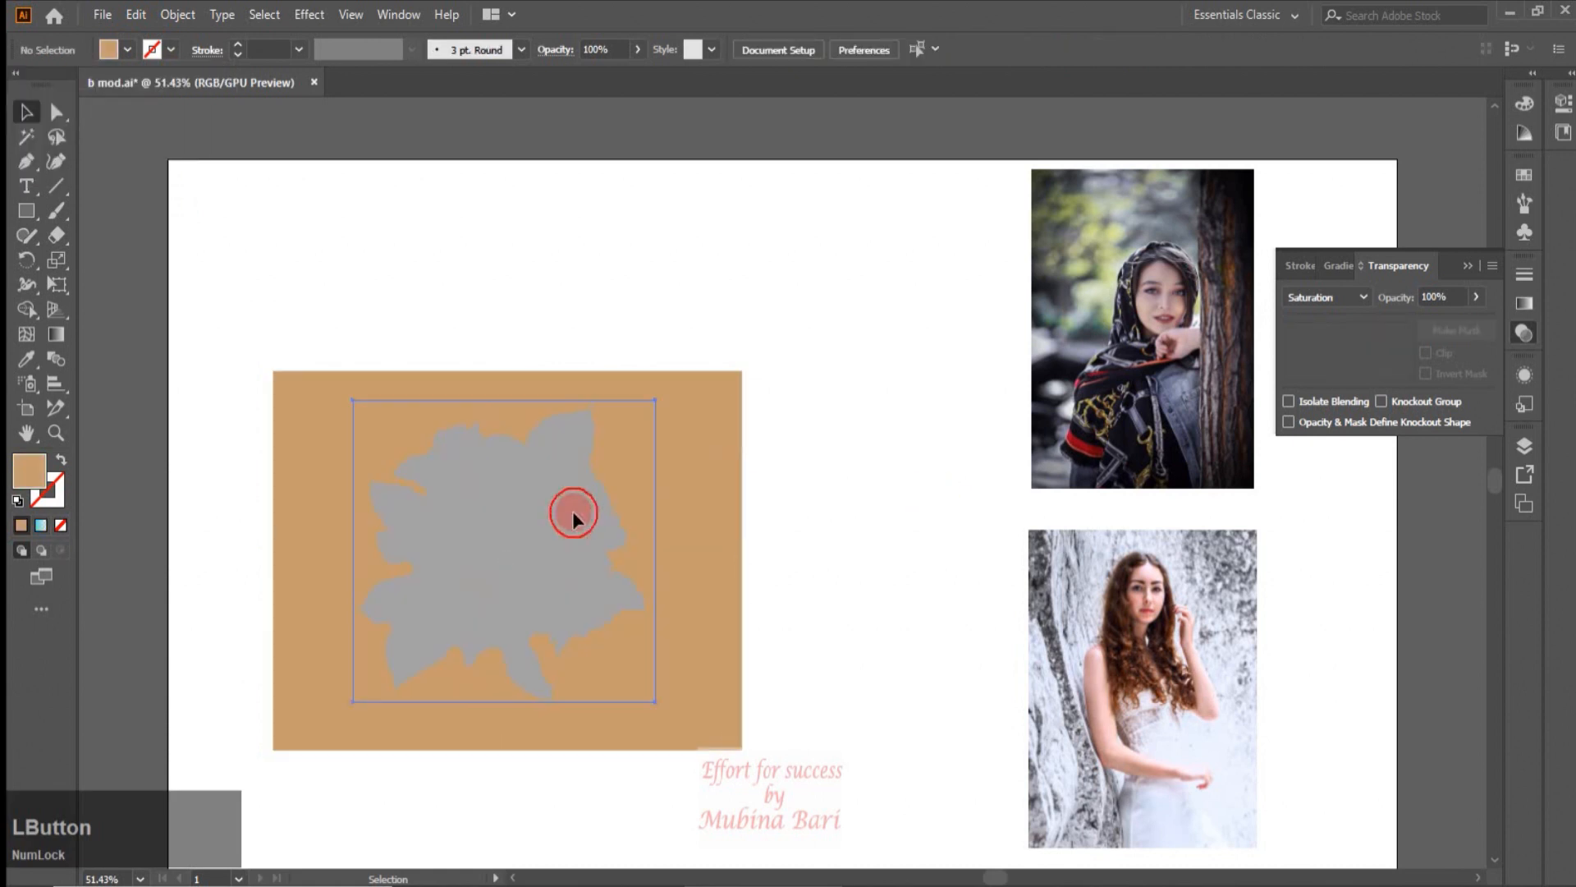
pyautogui.click(1361, 297)
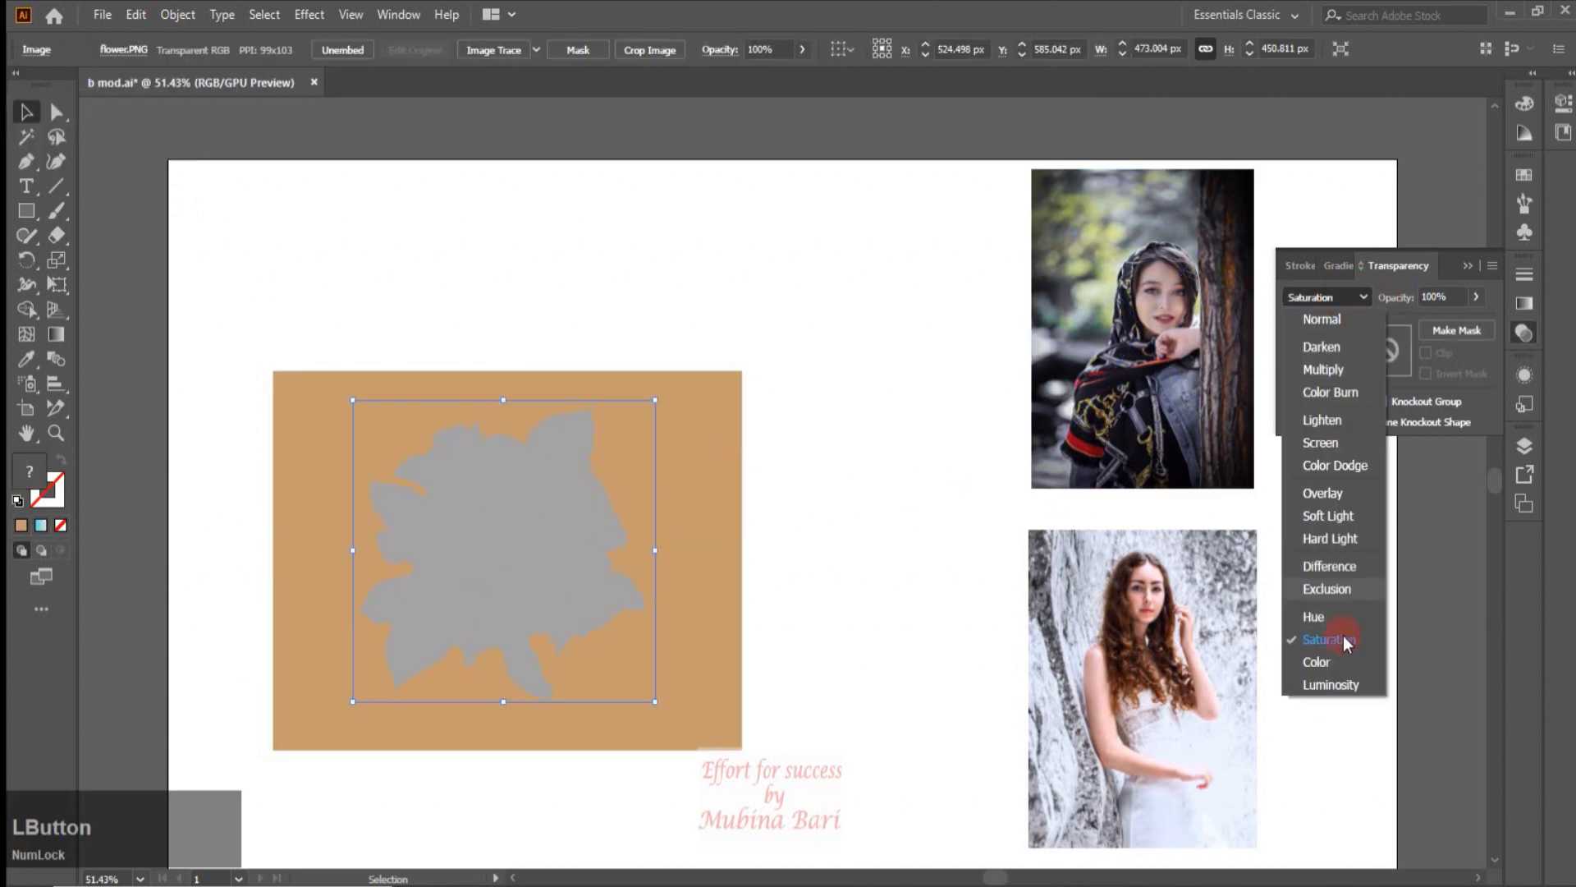
pyautogui.click(1315, 662)
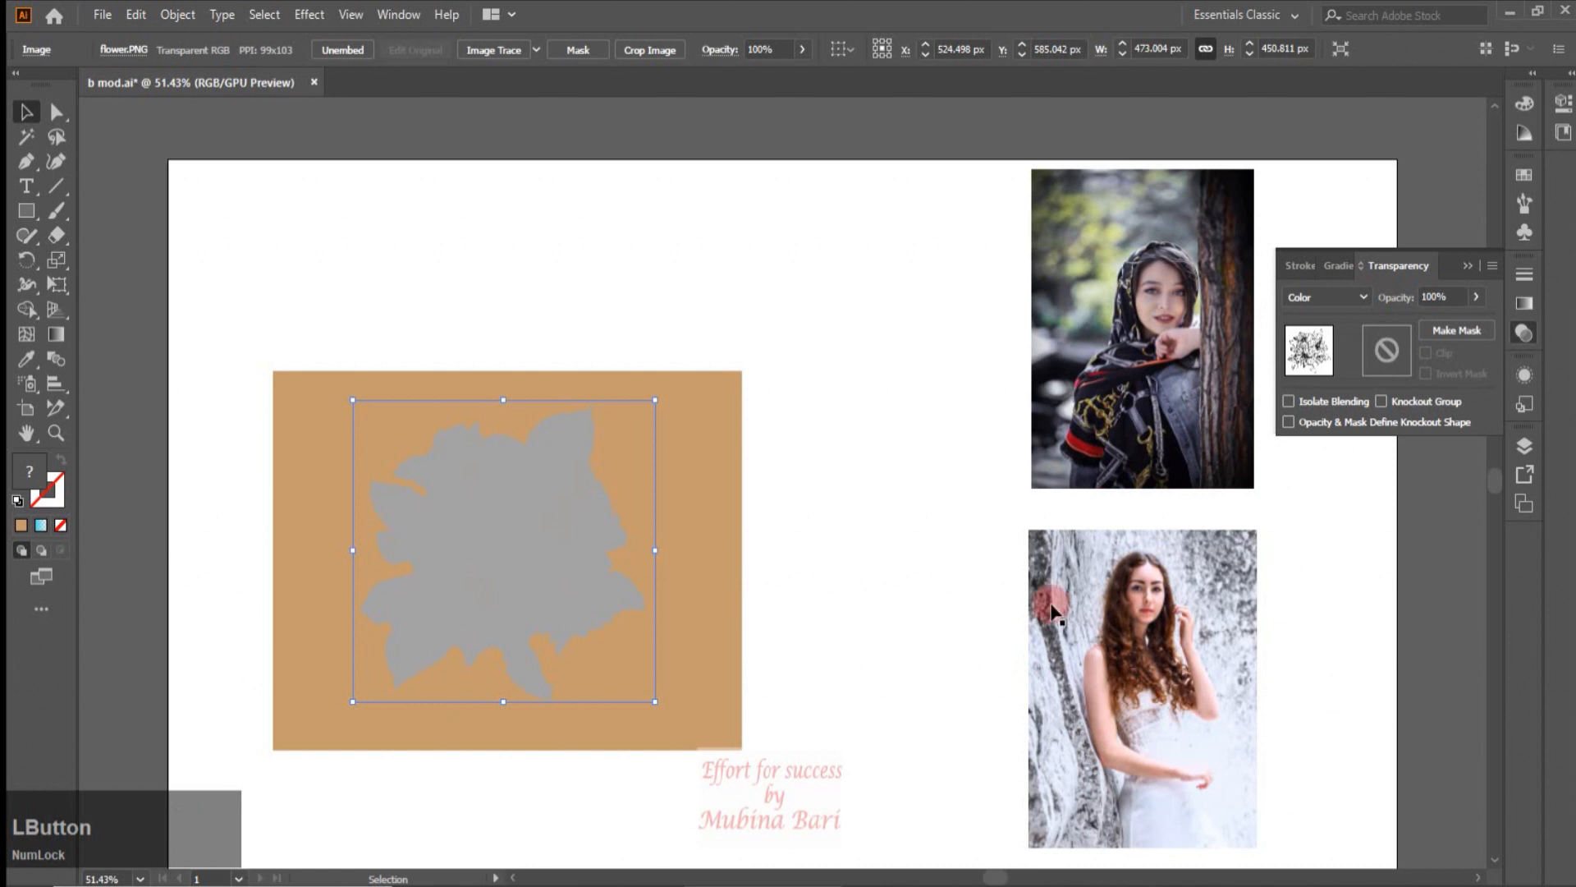
pyautogui.click(1362, 294)
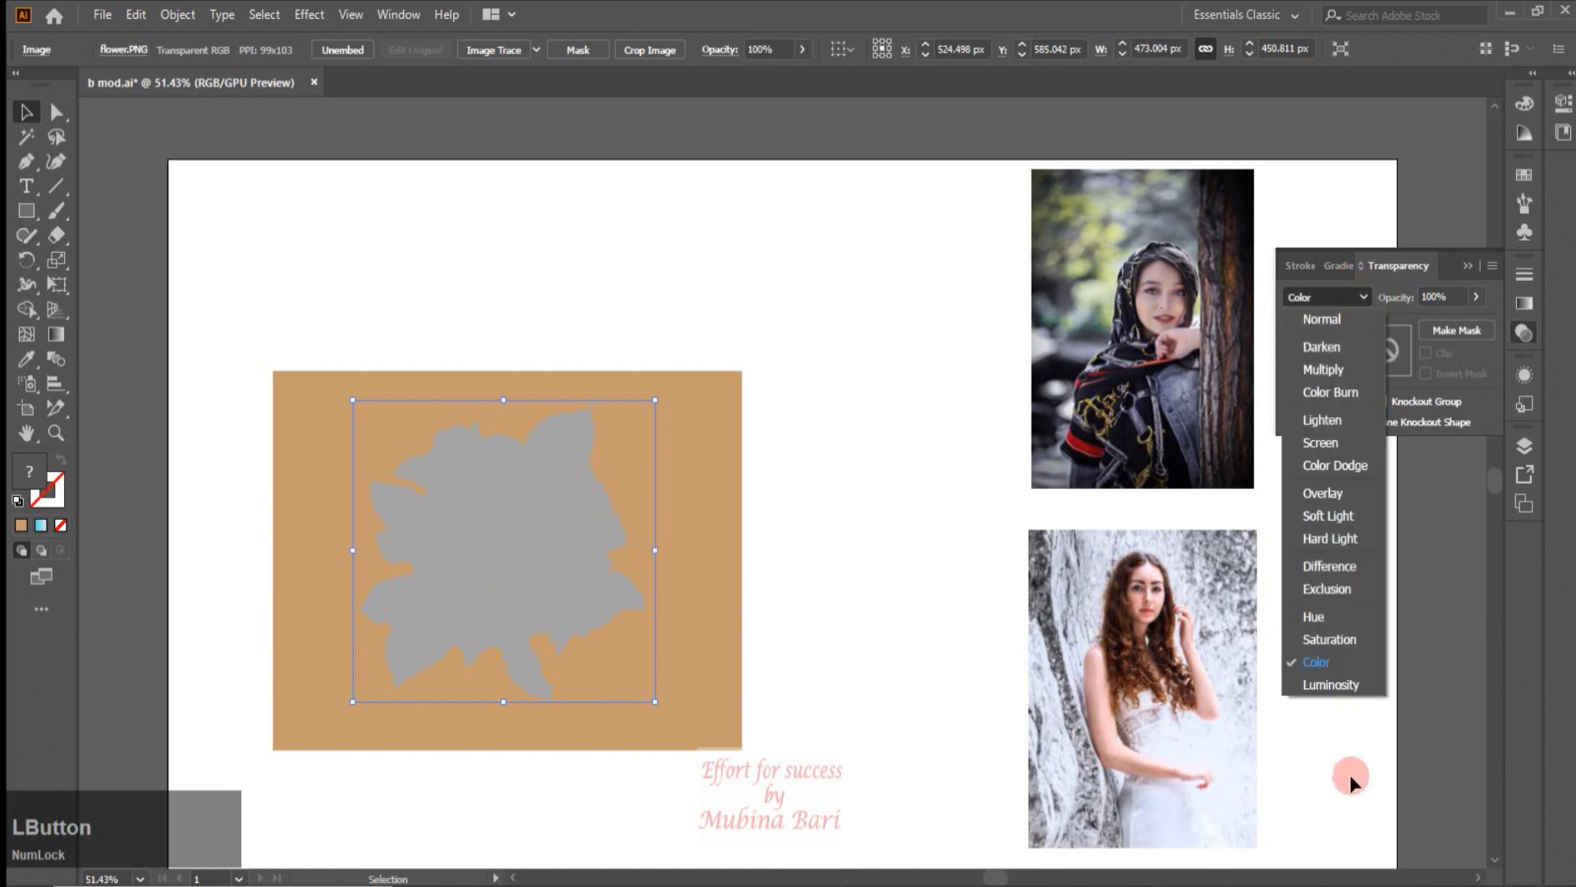
pyautogui.click(1332, 683)
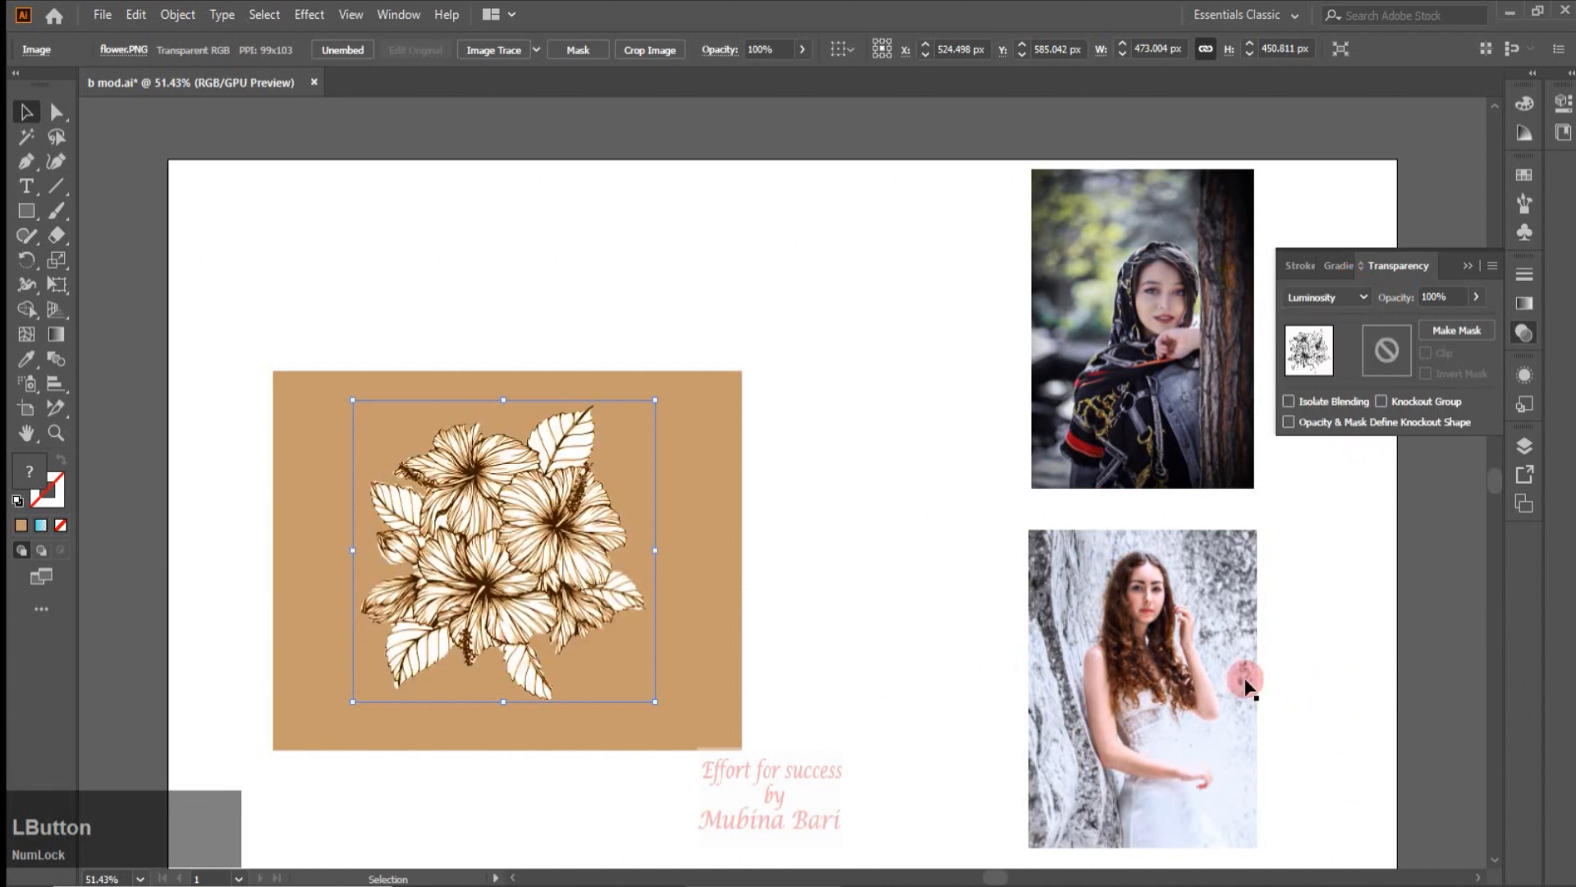
pyautogui.click(648, 538)
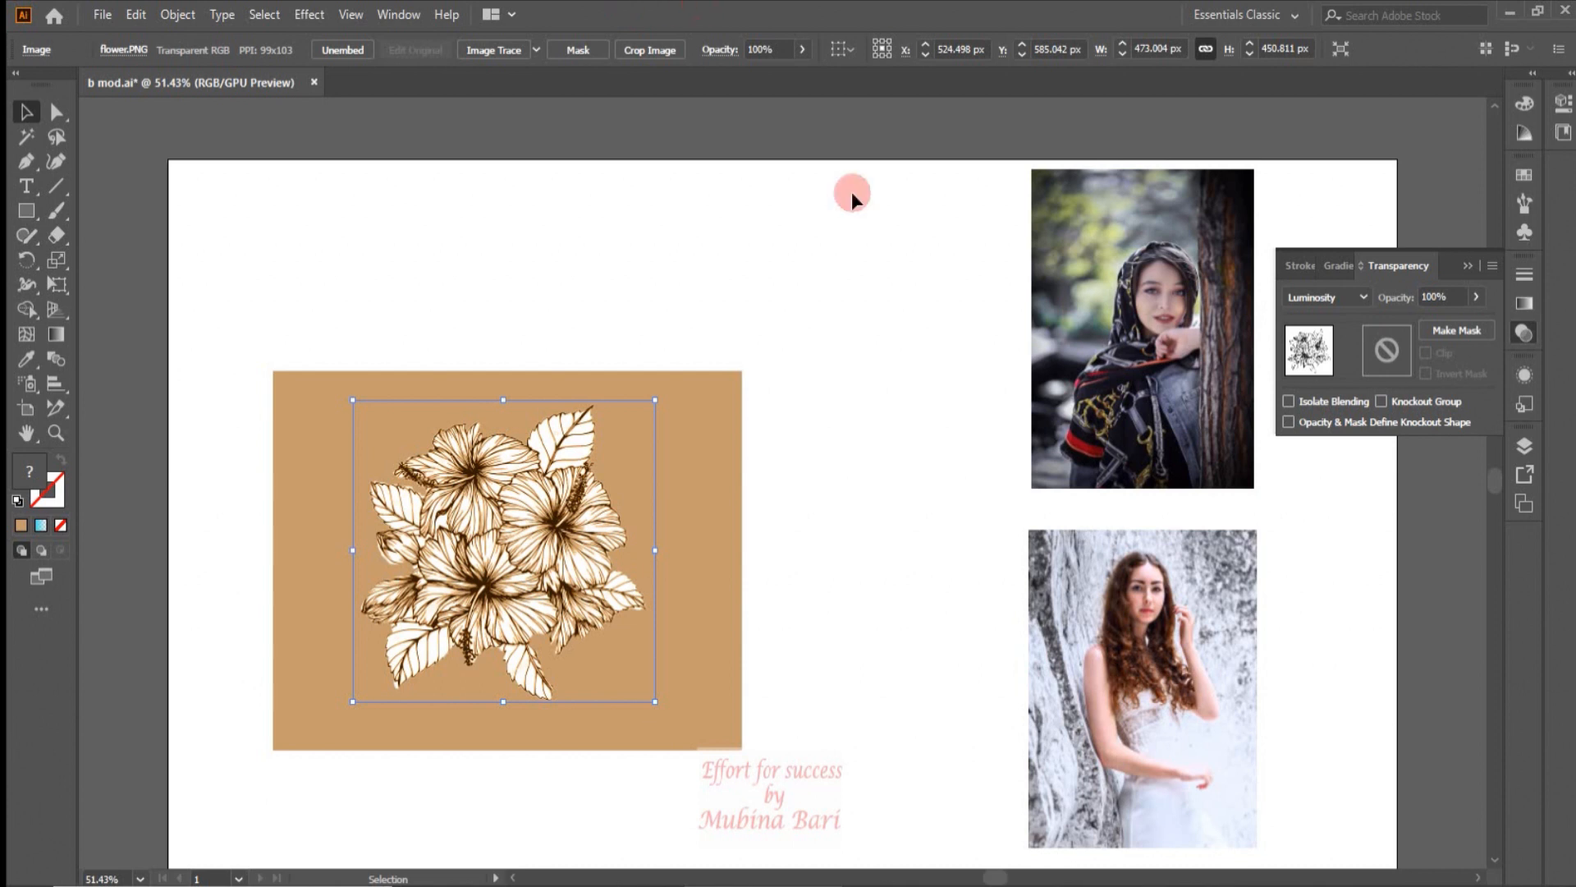
# Delete the flower image together with its background rectangle.
pyautogui.moveTo(217, 323); pyautogui.dragTo(476, 534)
pyautogui.press('Delete')
pyautogui.click(1157, 644)
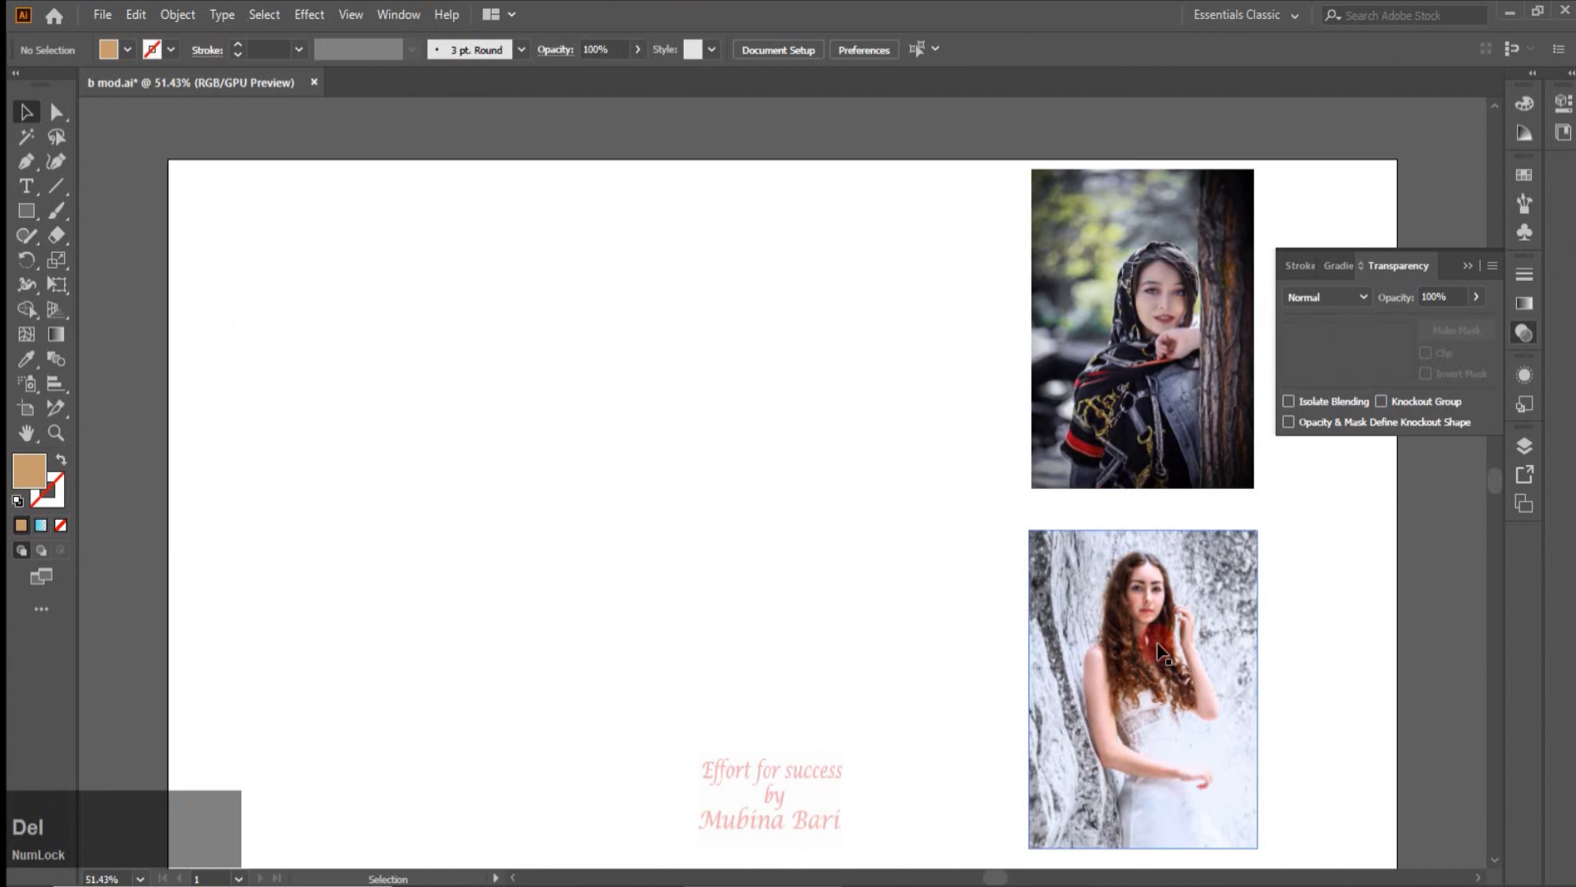
# Move the headscarf portrait into the emptied area of the artboard and place a duplicate beside it.
pyautogui.moveTo(1203, 412); pyautogui.dragTo(623, 638)
pyautogui.moveTo(598, 562); pyautogui.dragTo(680, 567)
pyautogui.click(397, 327)
# Draw a rectangle about 348 × 478 px exactly covering the left-hand headscarf portrait and fill it with red.
pyautogui.click(36, 219)
pyautogui.moveTo(238, 408); pyautogui.dragTo(457, 726)
pyautogui.click(127, 51)
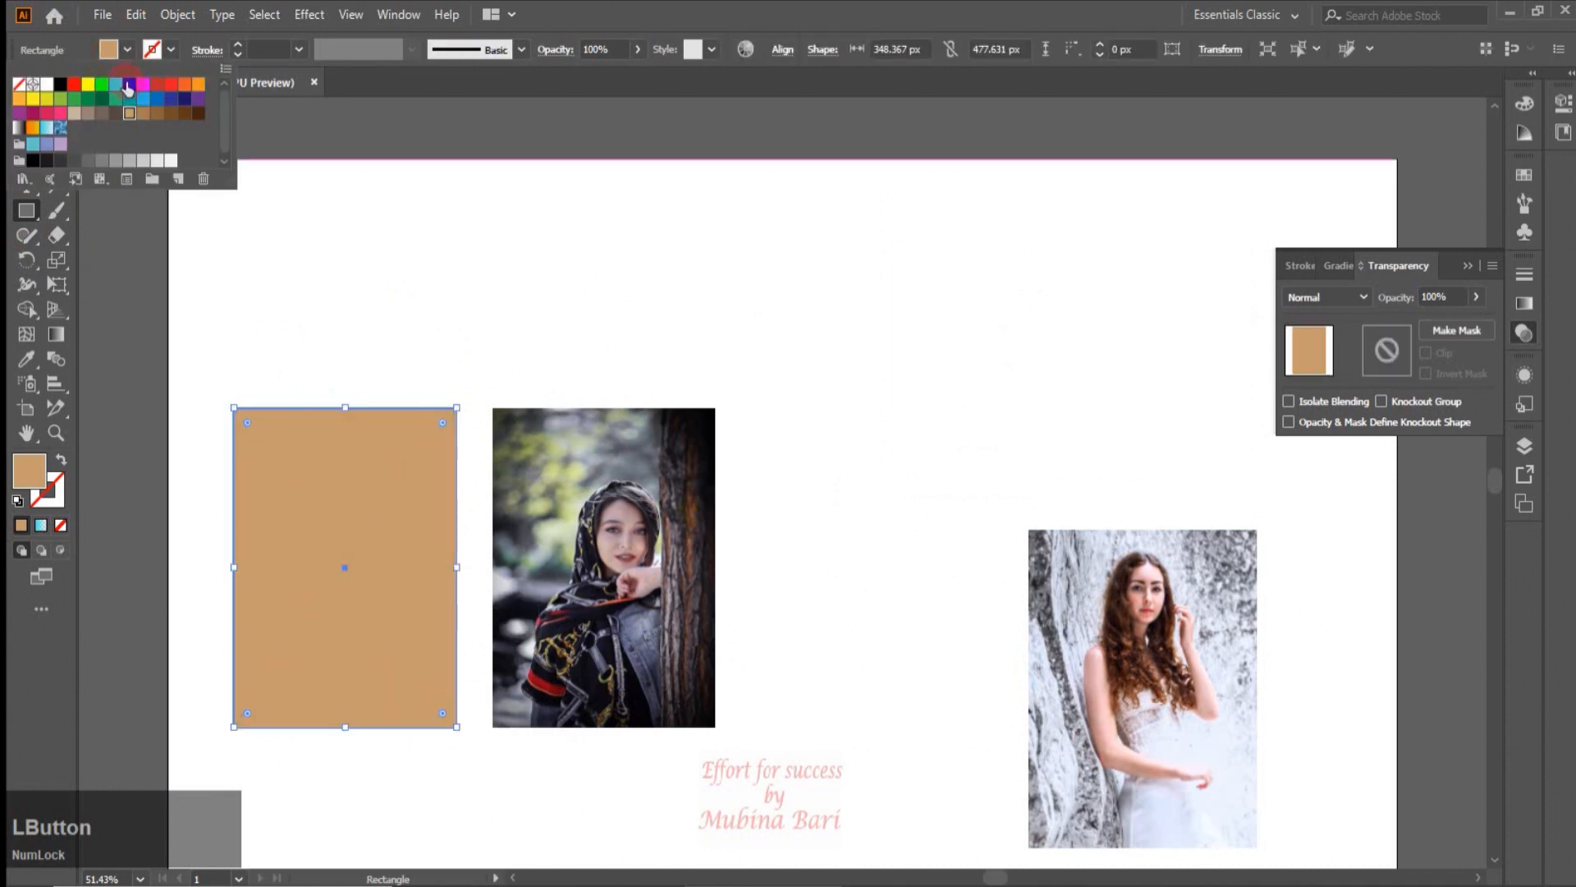
pyautogui.click(74, 83)
pyautogui.click(412, 256)
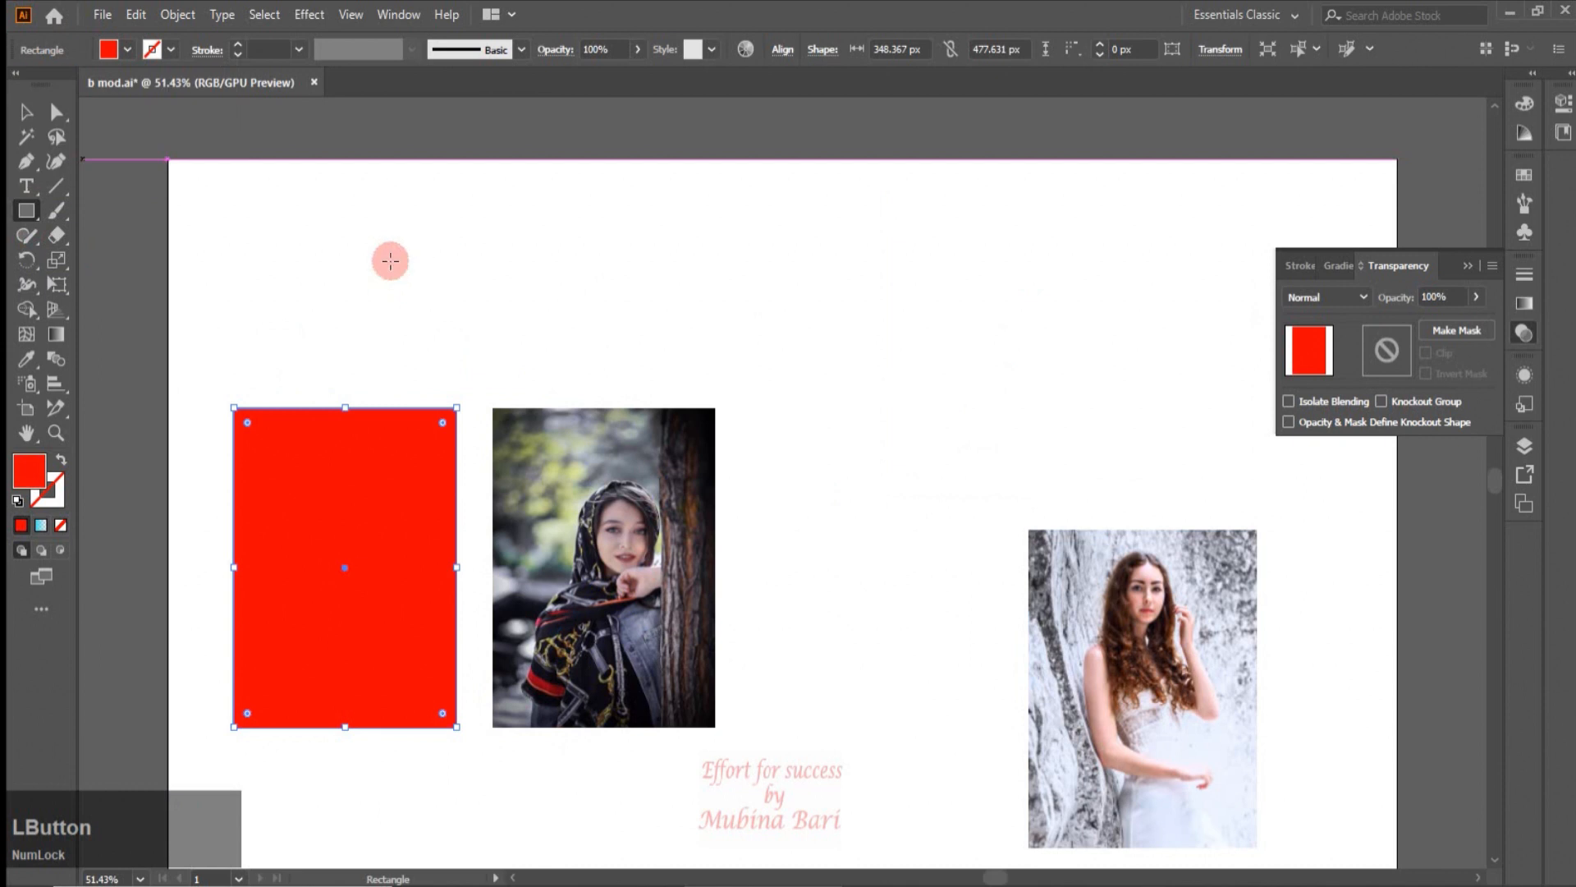
# Duplicate the red rectangle onto the right-hand headscarf portrait, send the copy to the back and deselect it.
pyautogui.click(25, 112)
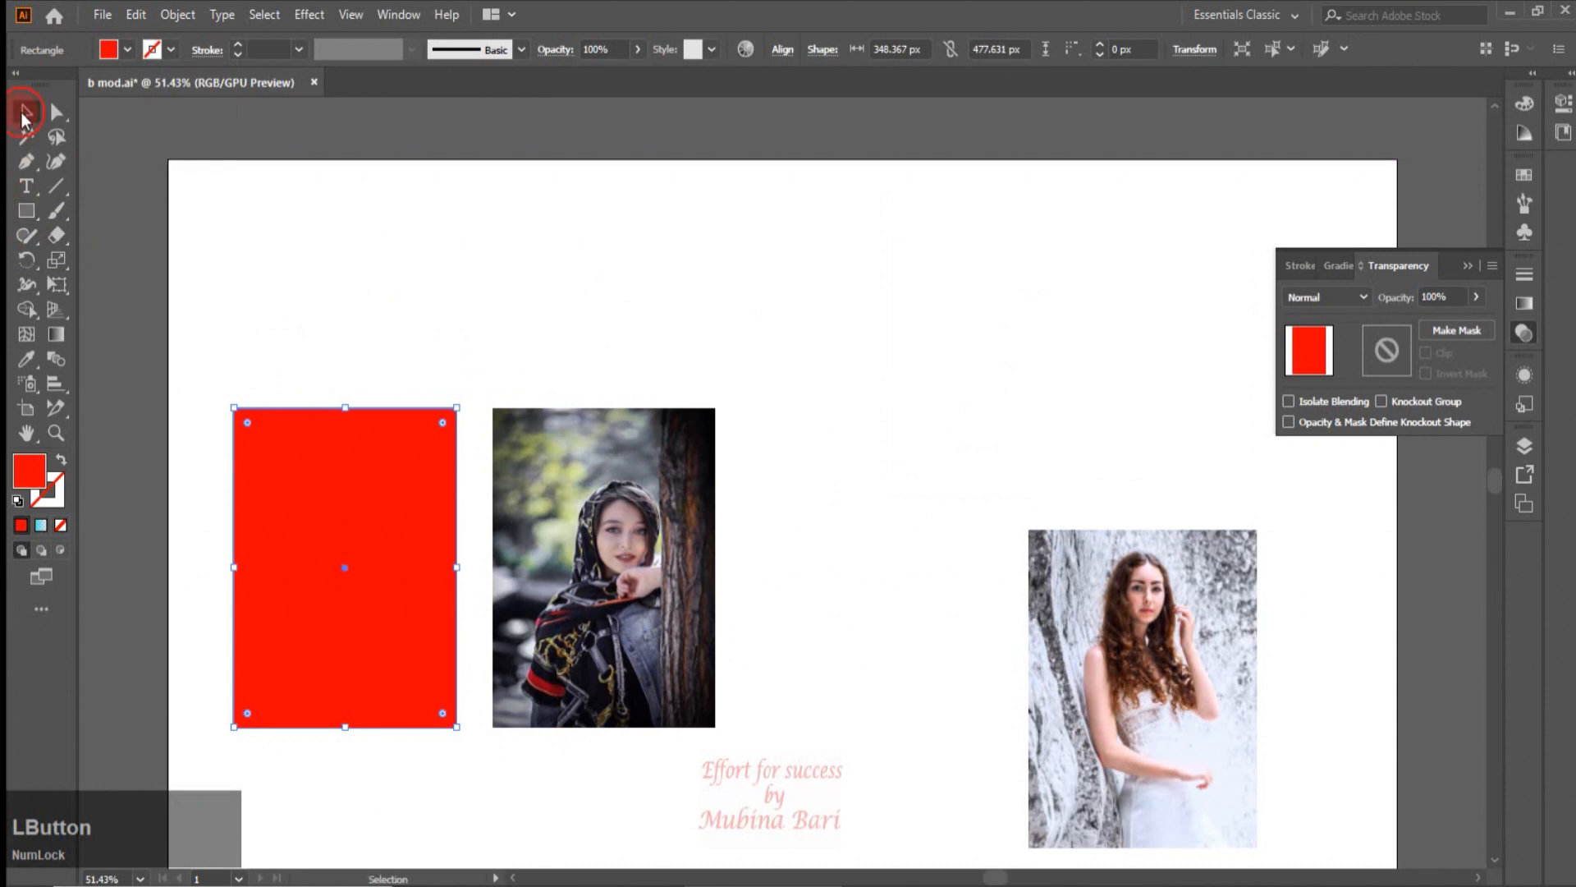
pyautogui.moveTo(297, 512); pyautogui.dragTo(556, 509)
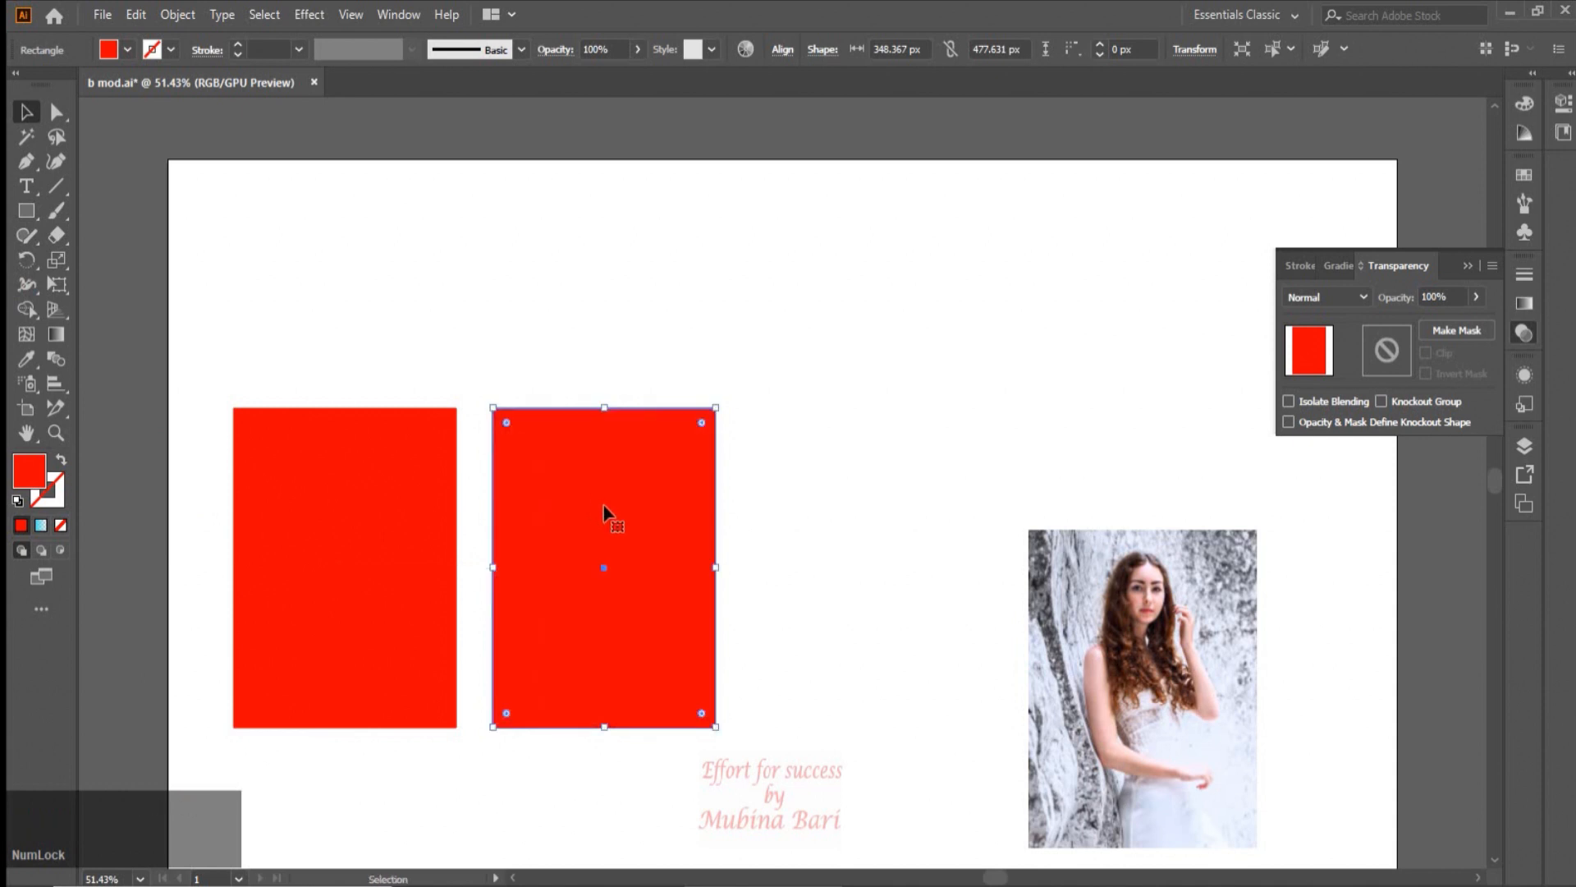
pyautogui.rightClick(606, 509)
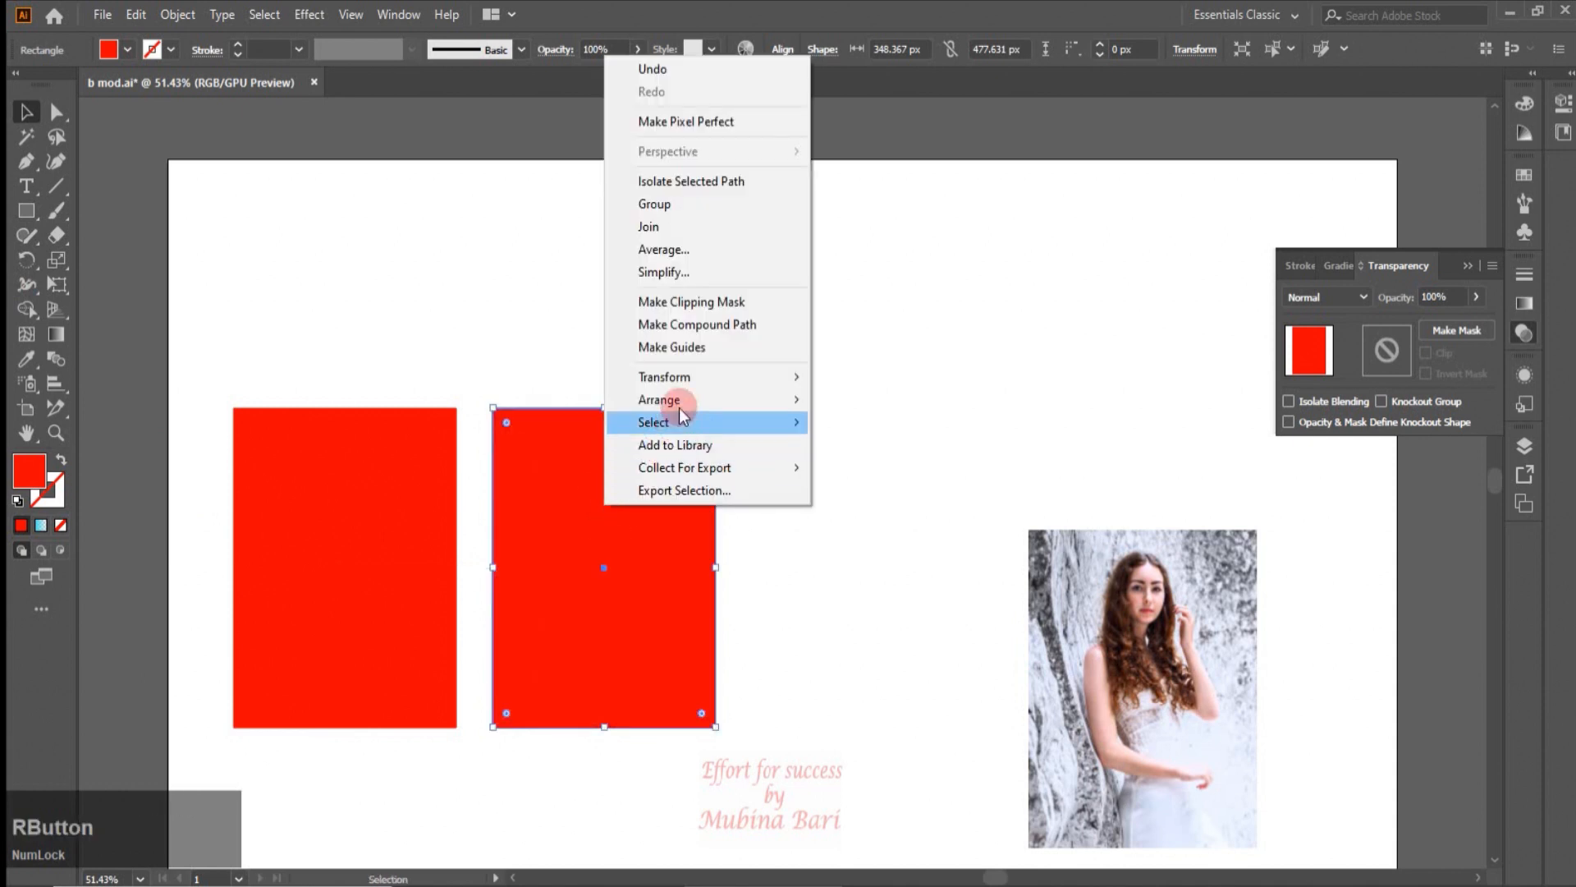
pyautogui.moveTo(683, 402)
pyautogui.click(898, 466)
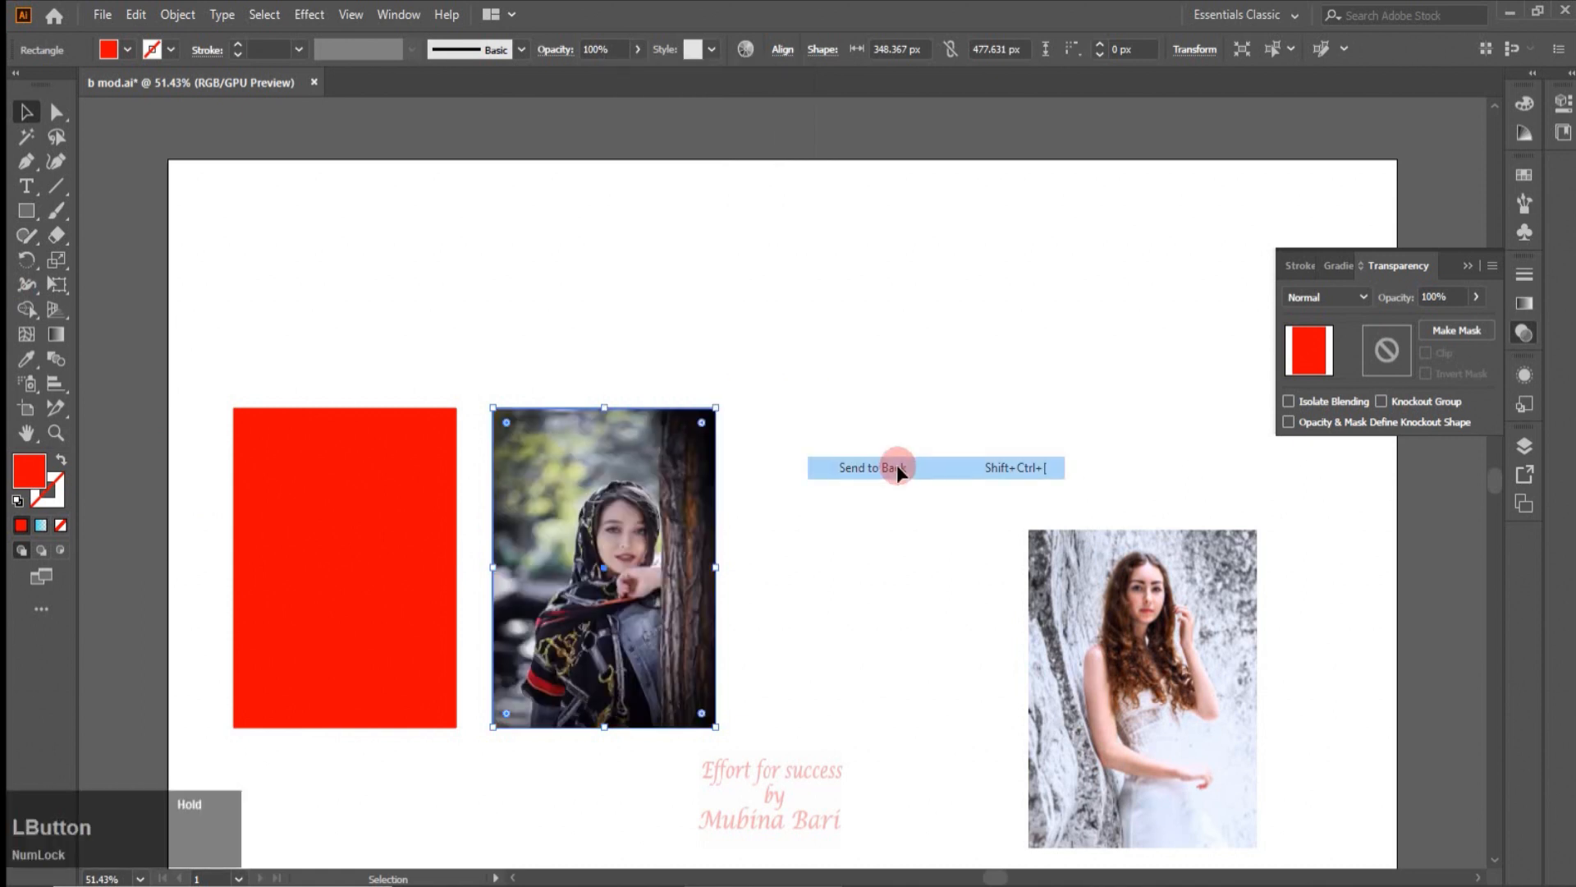
pyautogui.click(851, 377)
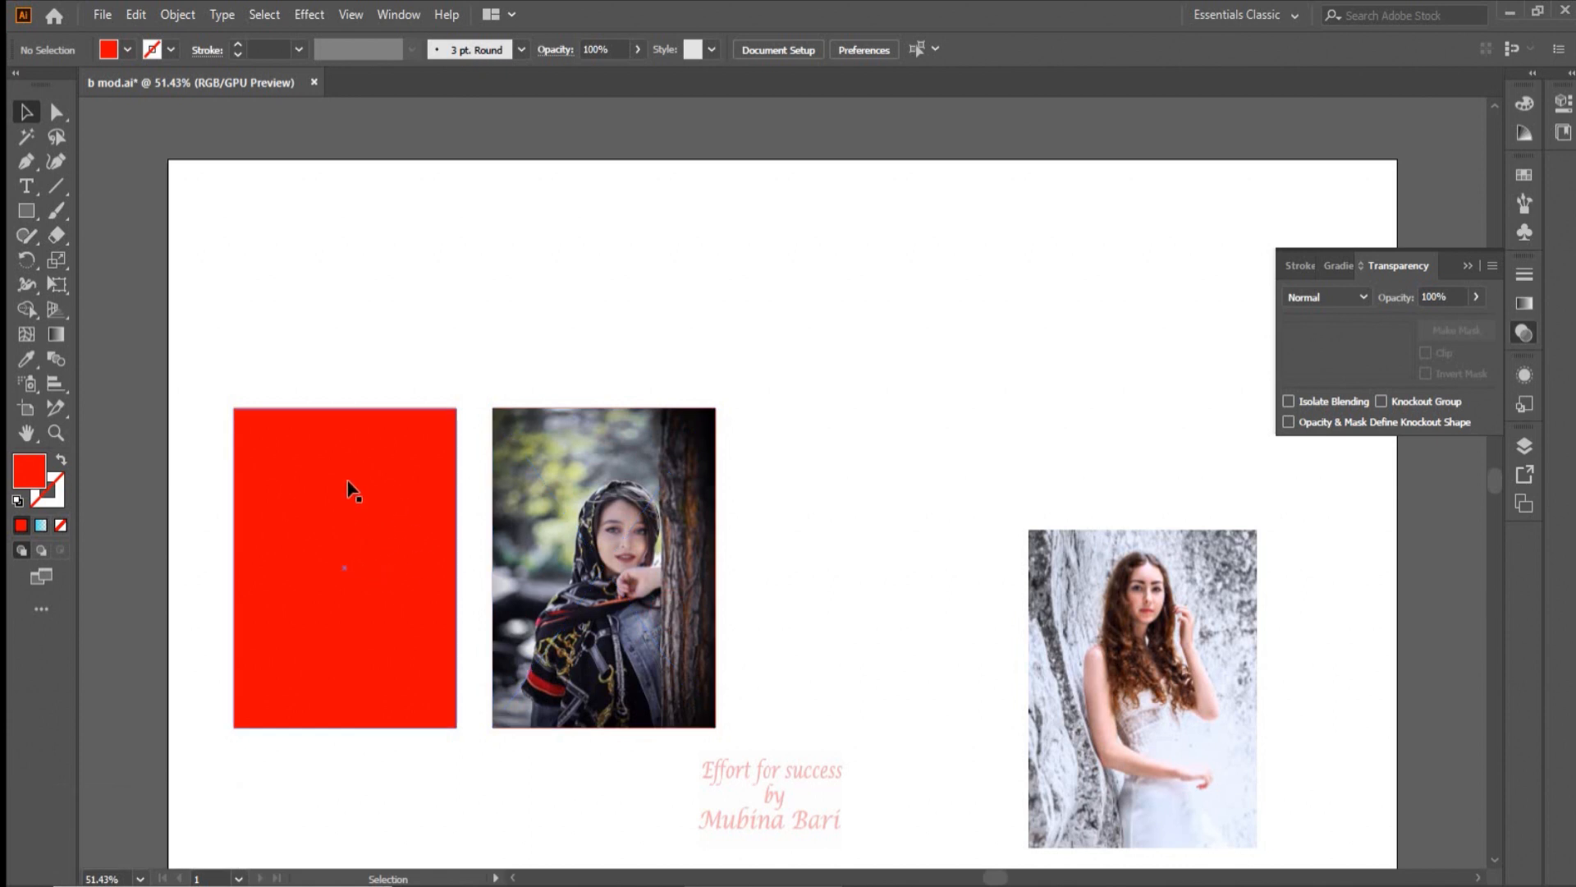
# Set the blend mode of the red rectangle covering the left-hand portrait to Darken.
pyautogui.click(342, 565)
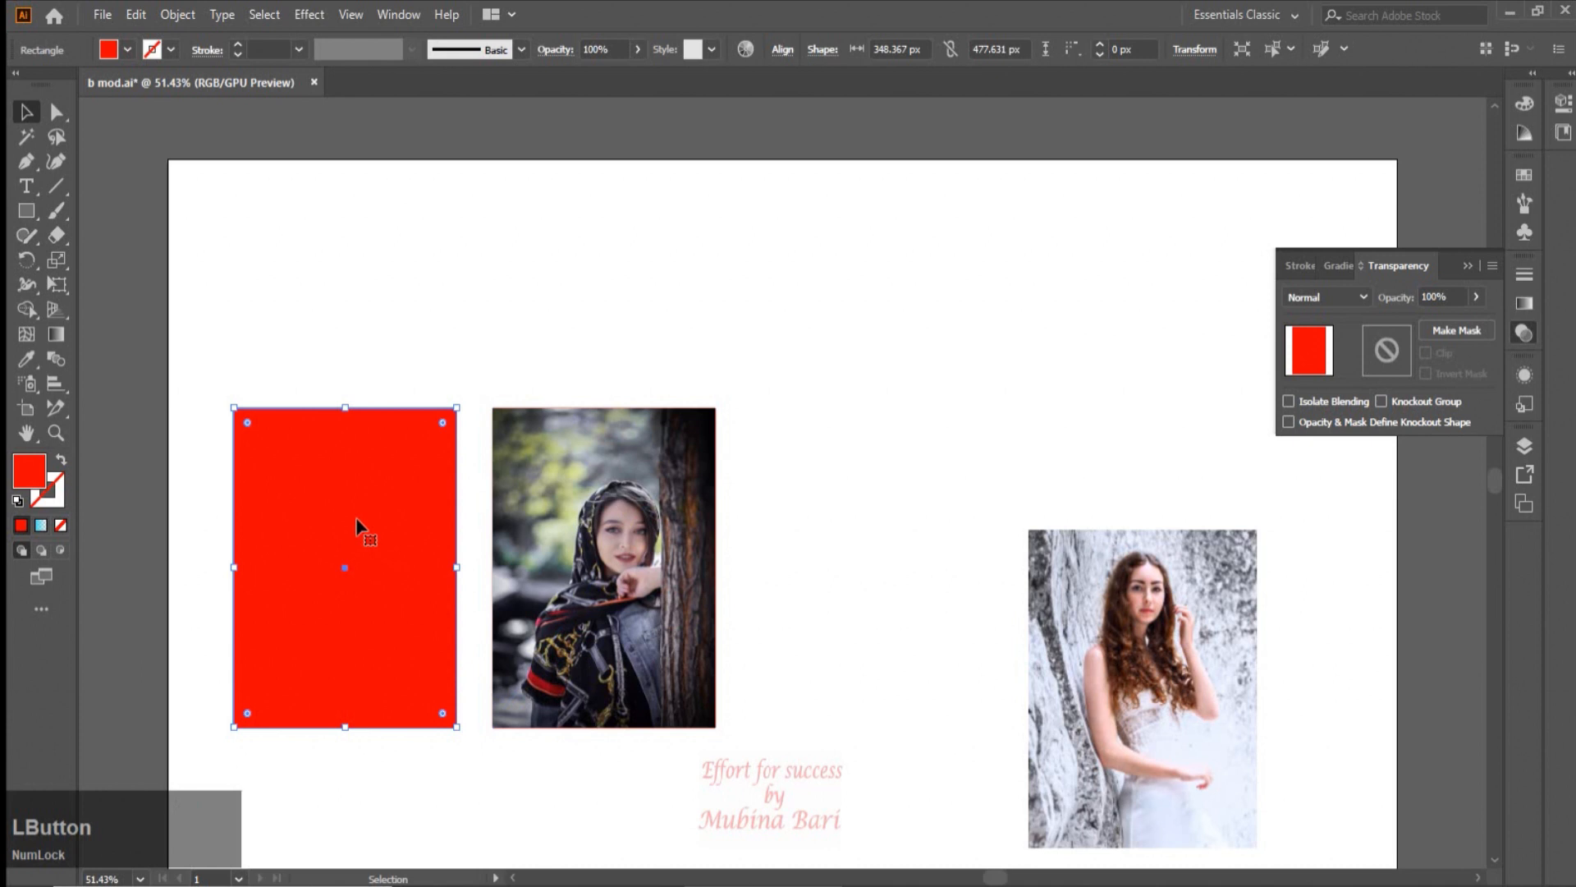
pyautogui.click(1366, 301)
pyautogui.click(1328, 351)
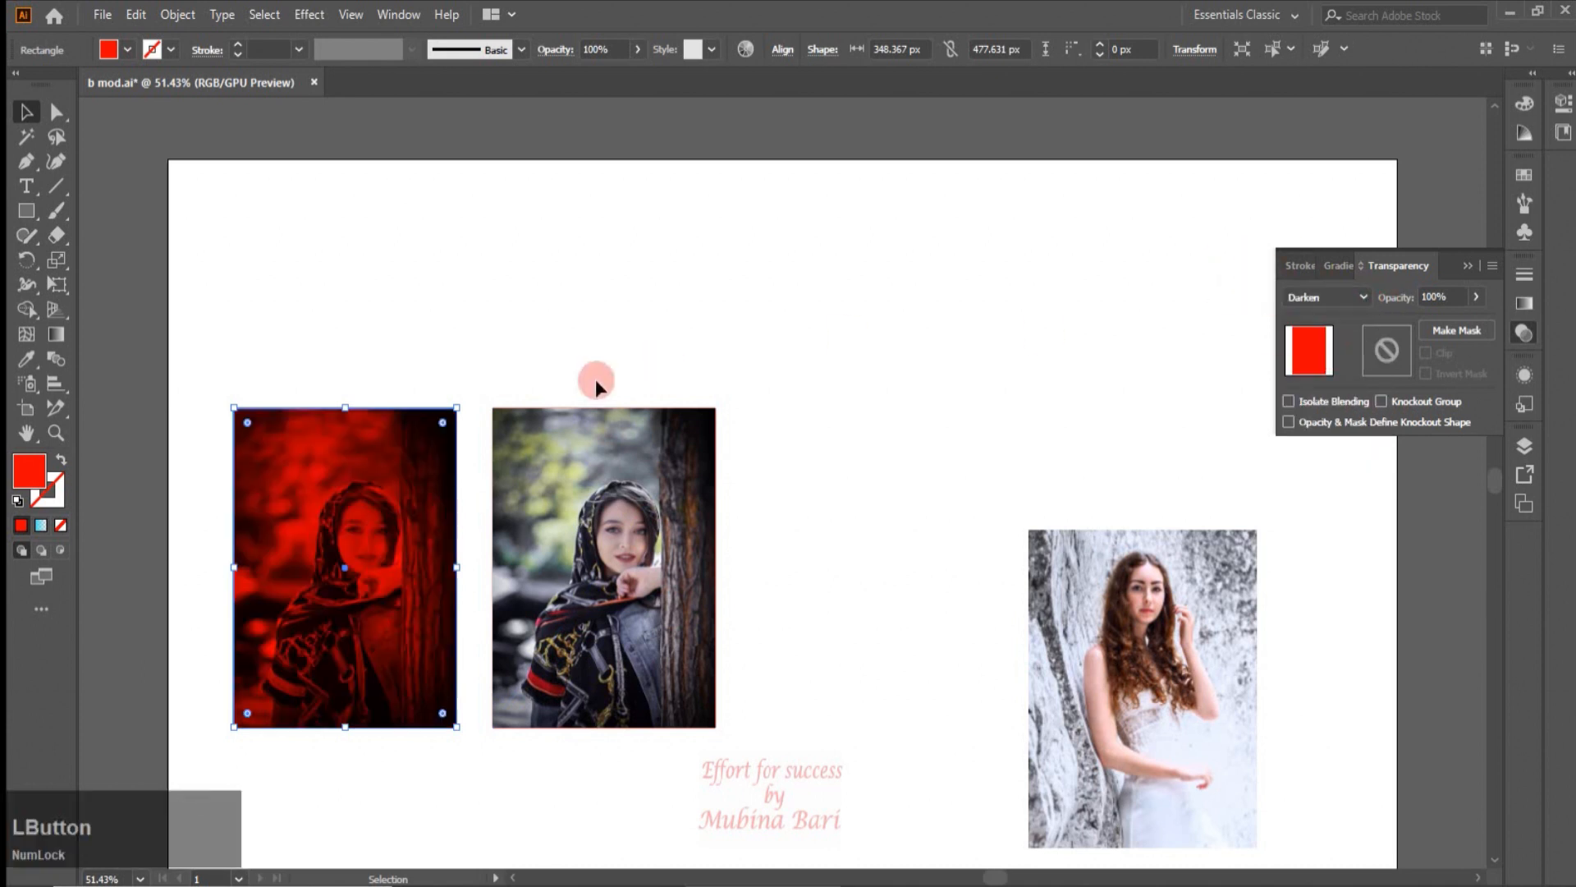
# Set the right-hand headscarf portrait's own blend mode to Darken over its red rectangle and deselect it.
pyautogui.click(609, 476)
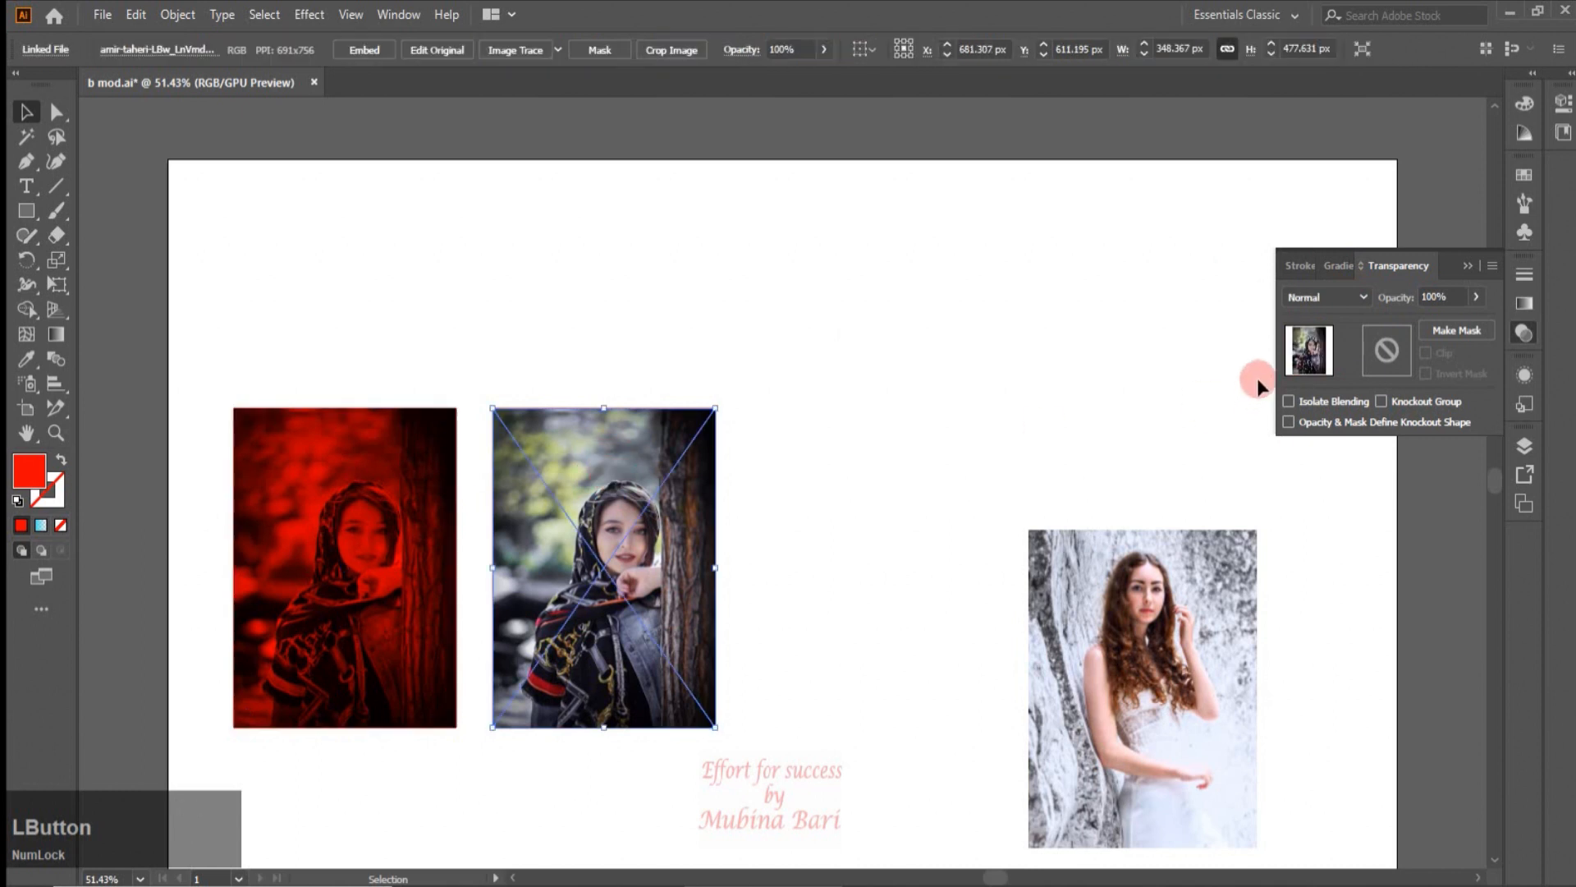
pyautogui.click(1367, 295)
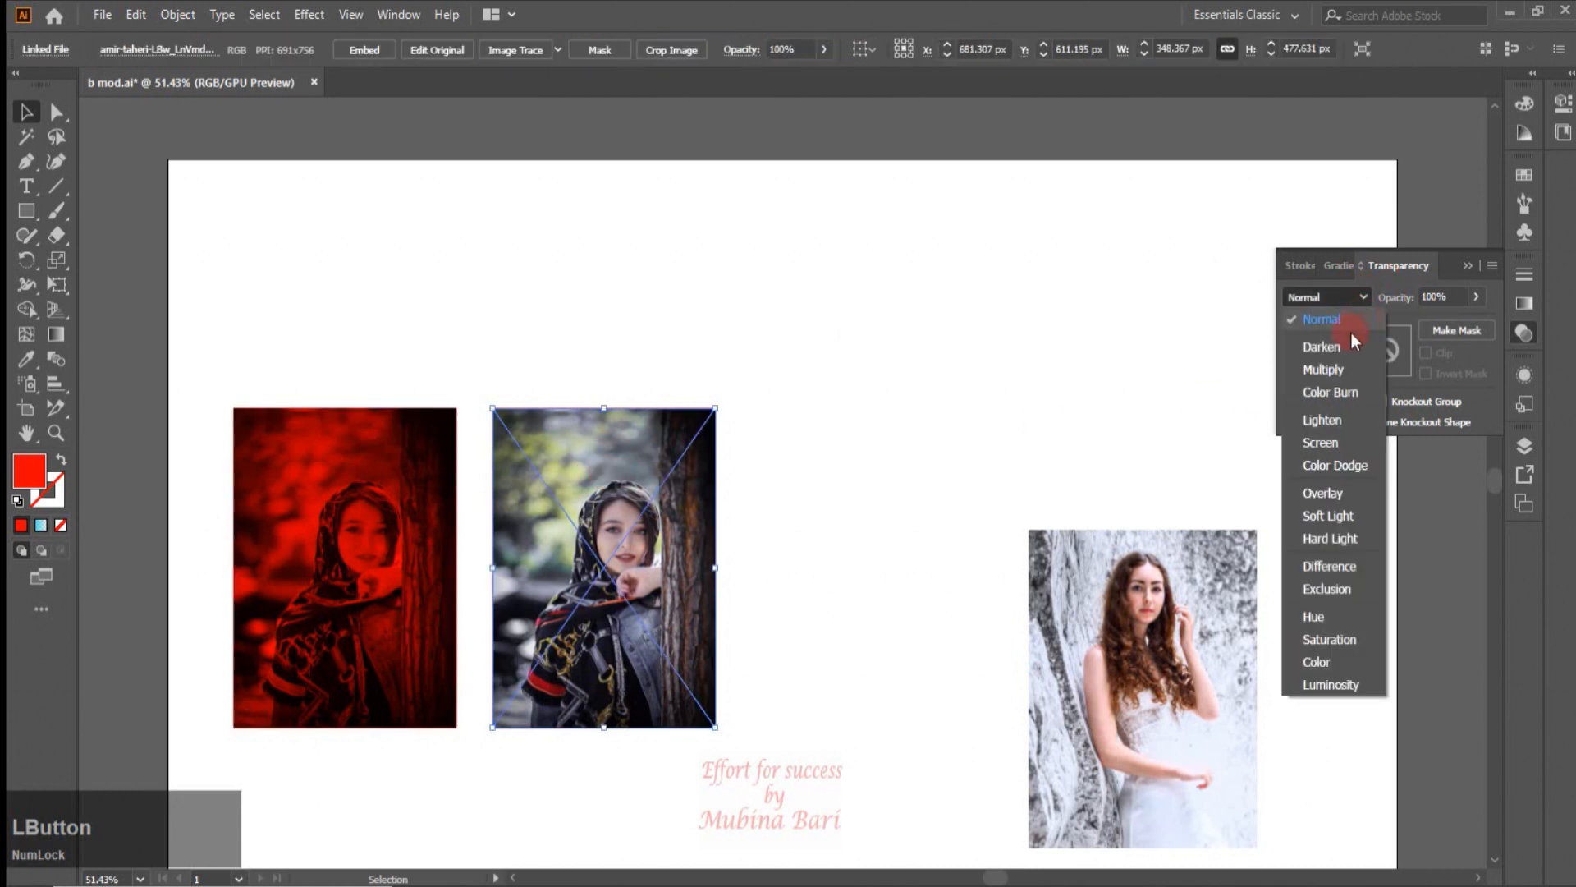
pyautogui.click(1321, 348)
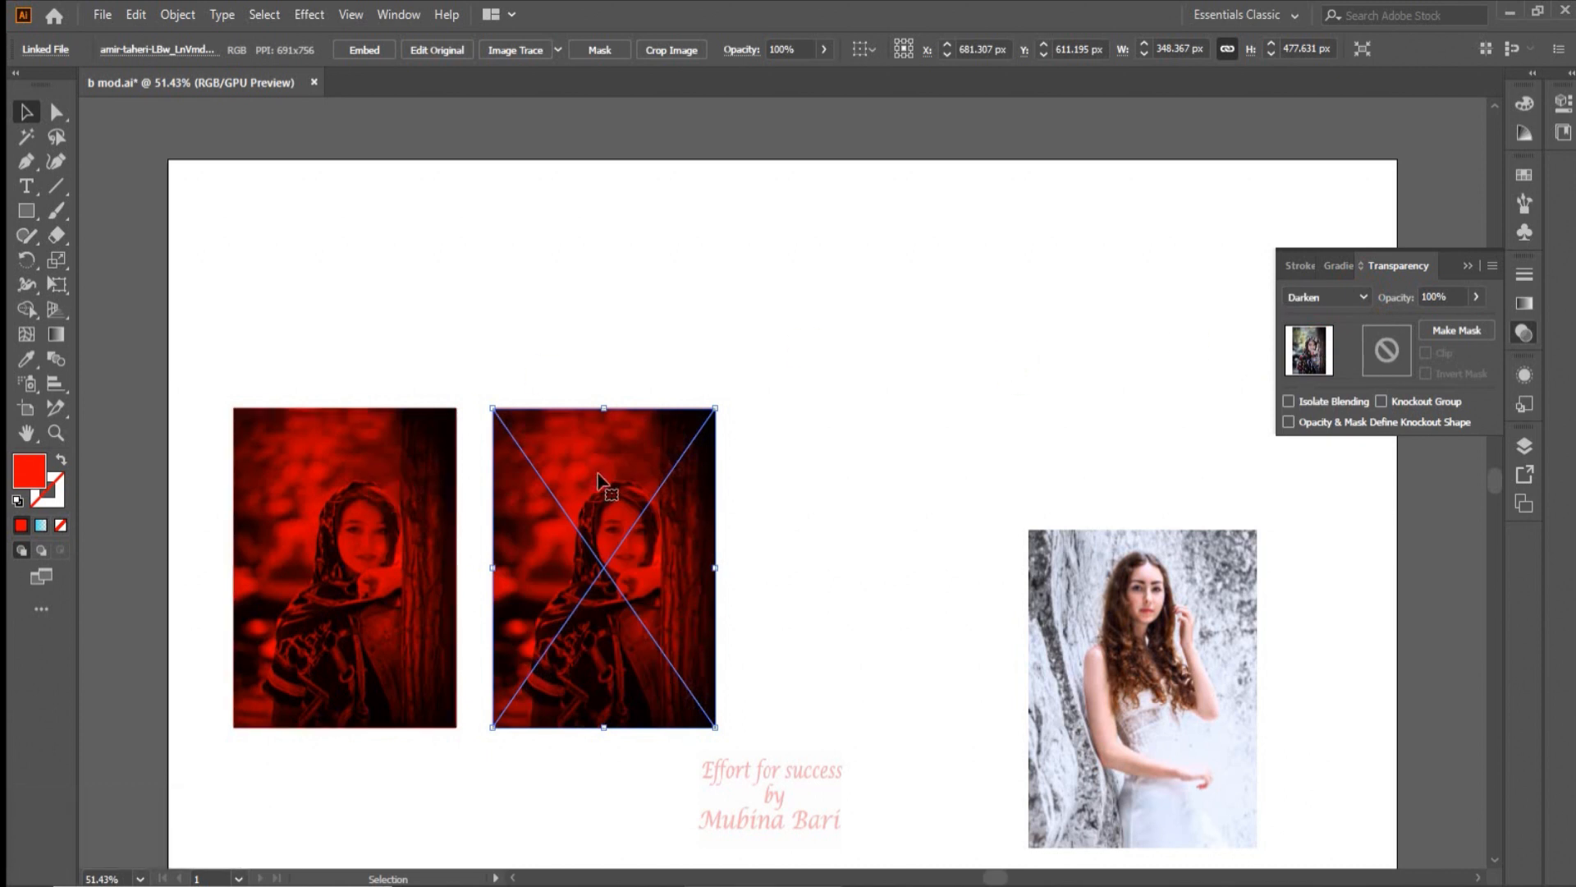
pyautogui.click(921, 240)
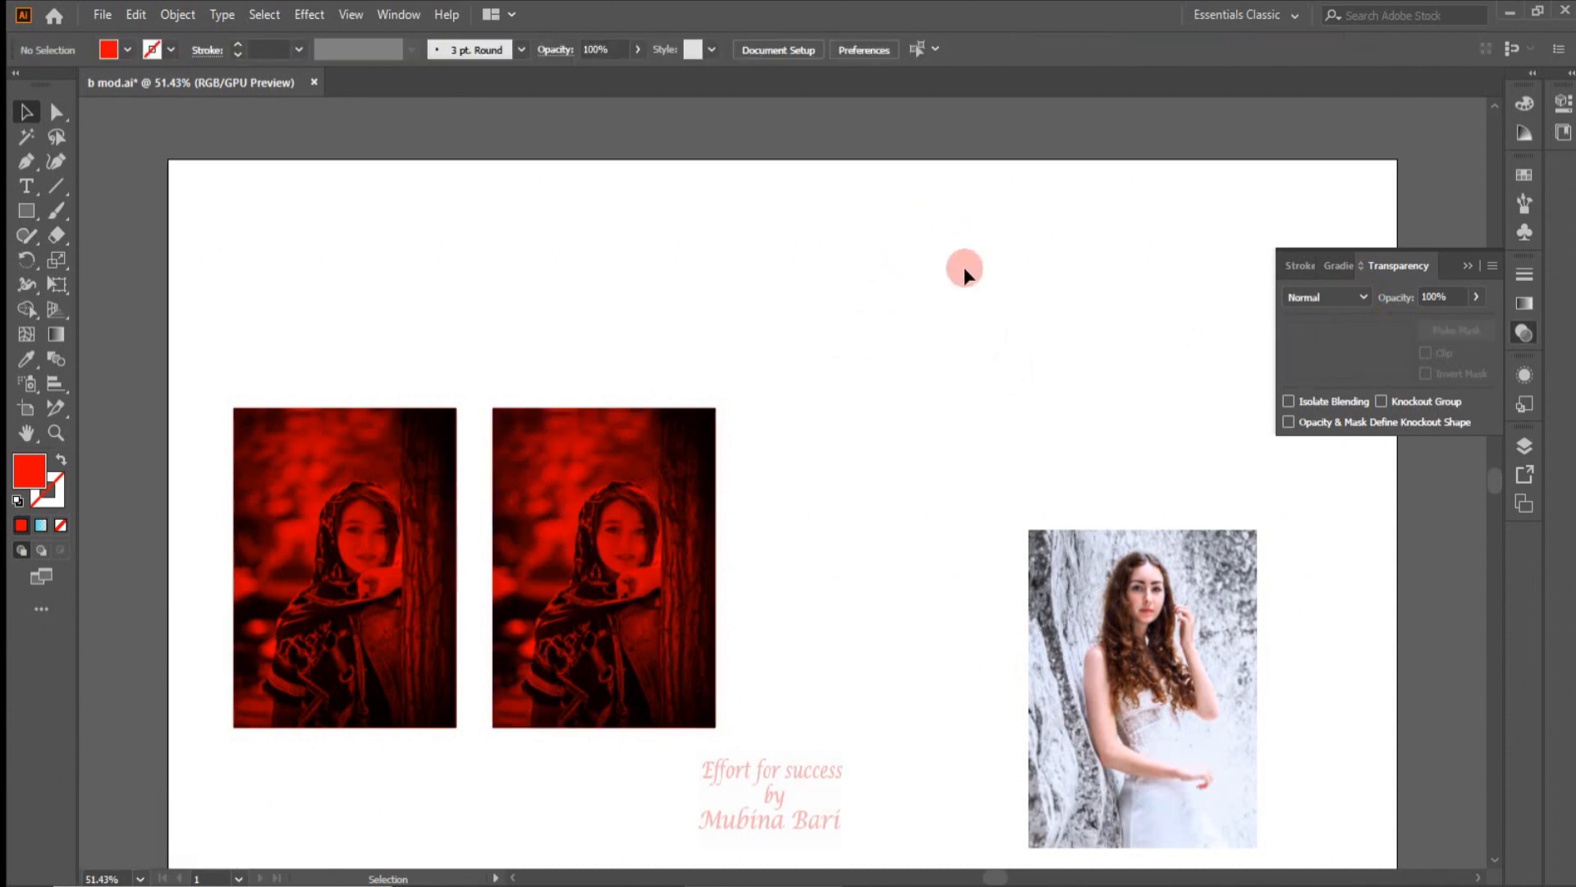
# Move the white-dress portrait beside the two red portraits and enlarge it to about 511 × 681 px.
pyautogui.moveTo(1108, 649); pyautogui.dragTo(880, 486)
pyautogui.moveTo(1015, 688); pyautogui.dragTo(1181, 826)
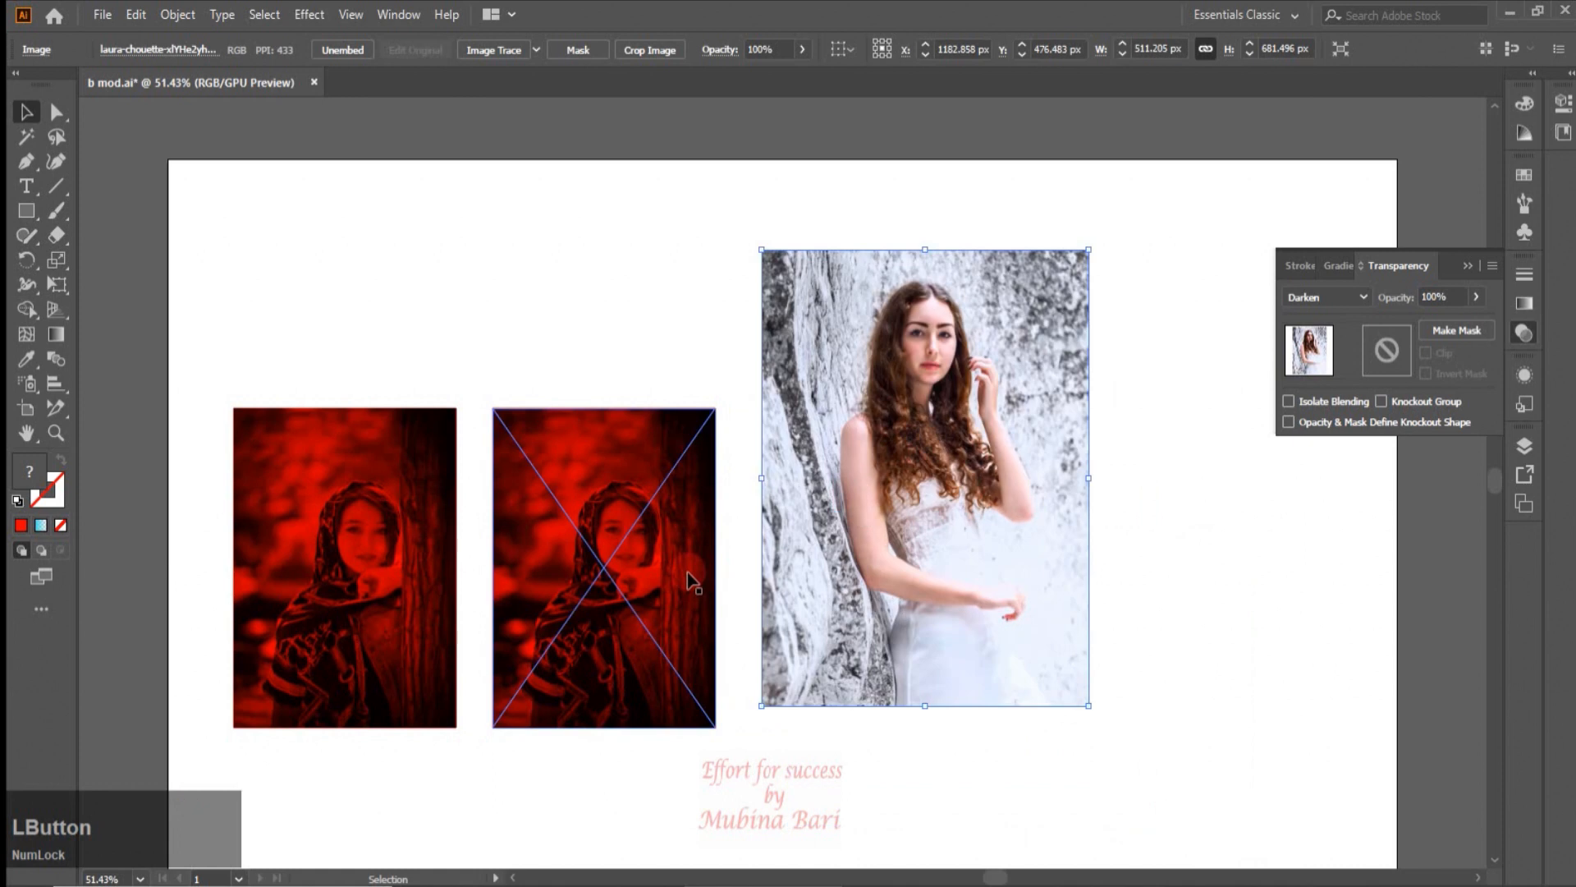
# Move the right-hand headscarf portrait off its red rectangle onto the white-dress portrait and enlarge it to about 439 × 582 px.
pyautogui.moveTo(690, 582); pyautogui.dragTo(962, 420)
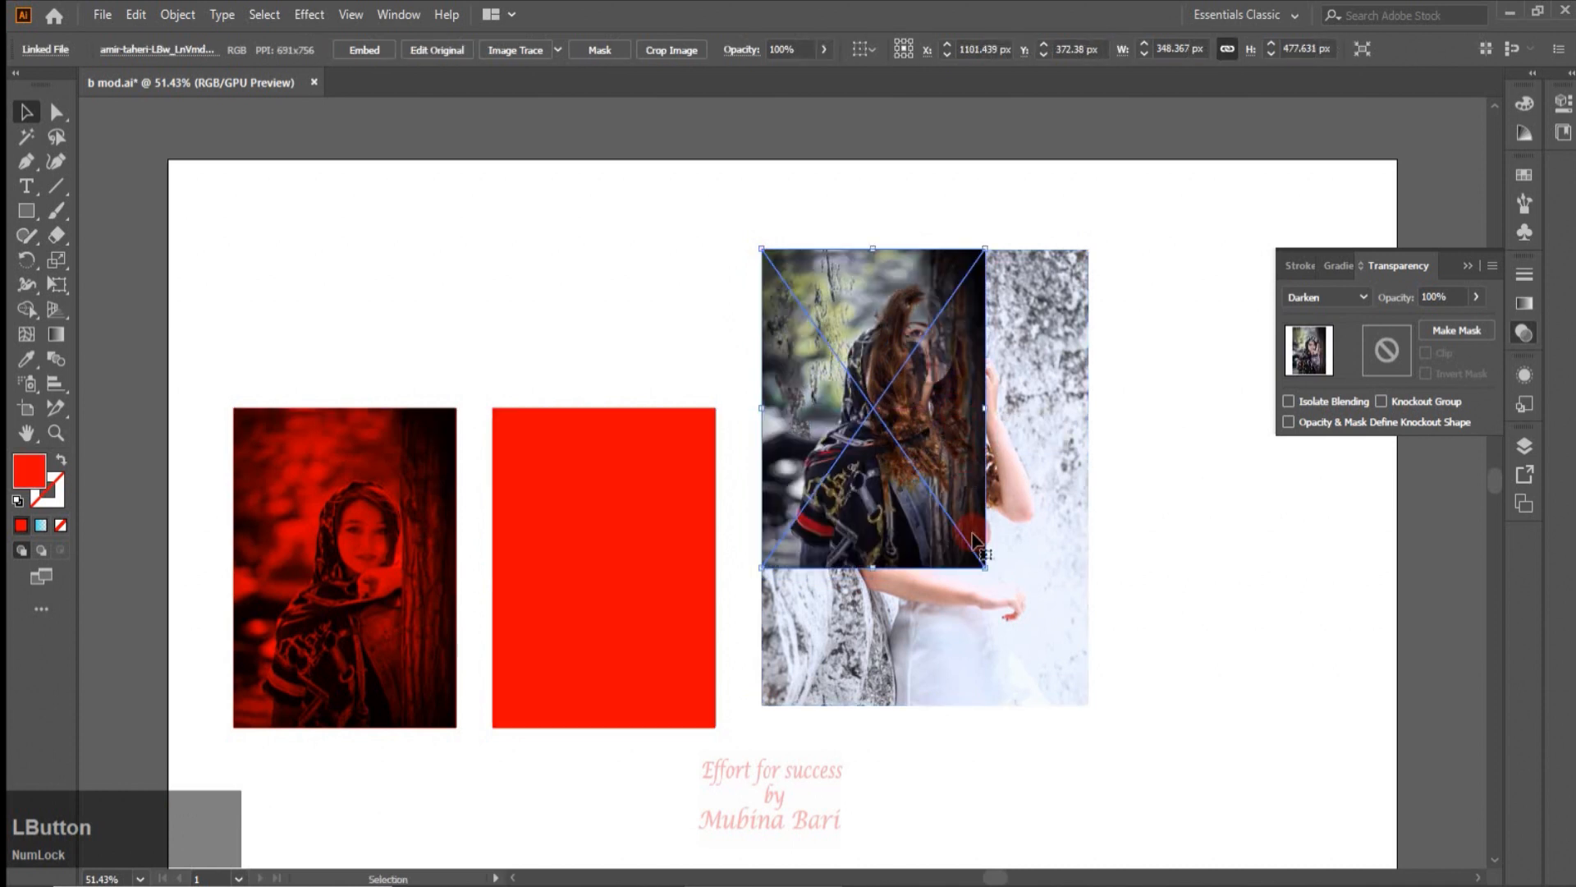
pyautogui.moveTo(950, 519); pyautogui.dragTo(1050, 641)
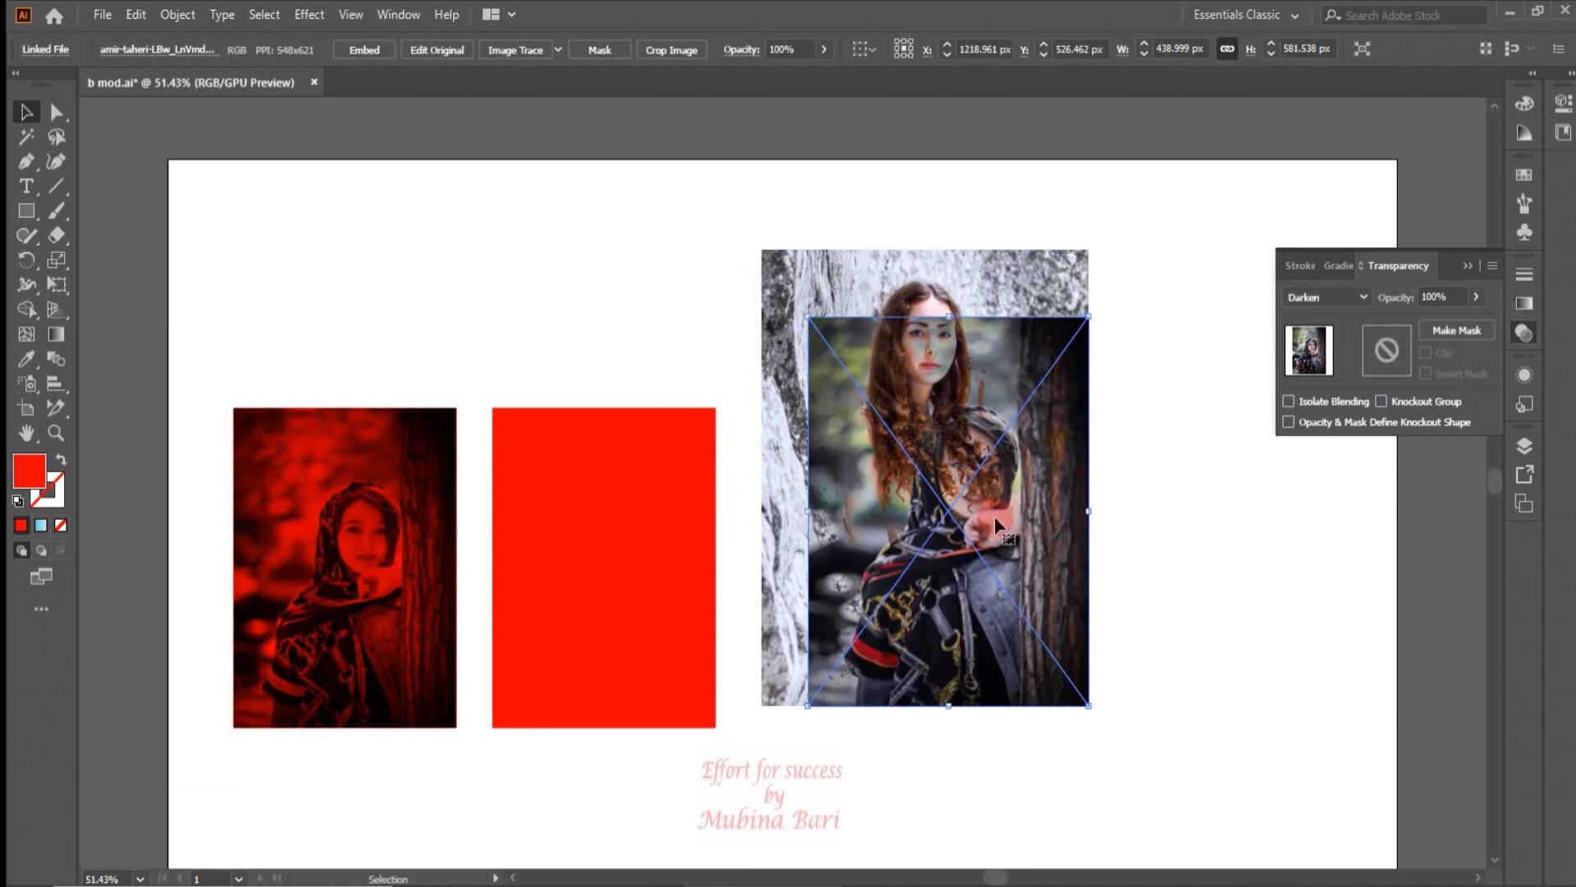
pyautogui.moveTo(998, 589); pyautogui.dragTo(965, 600)
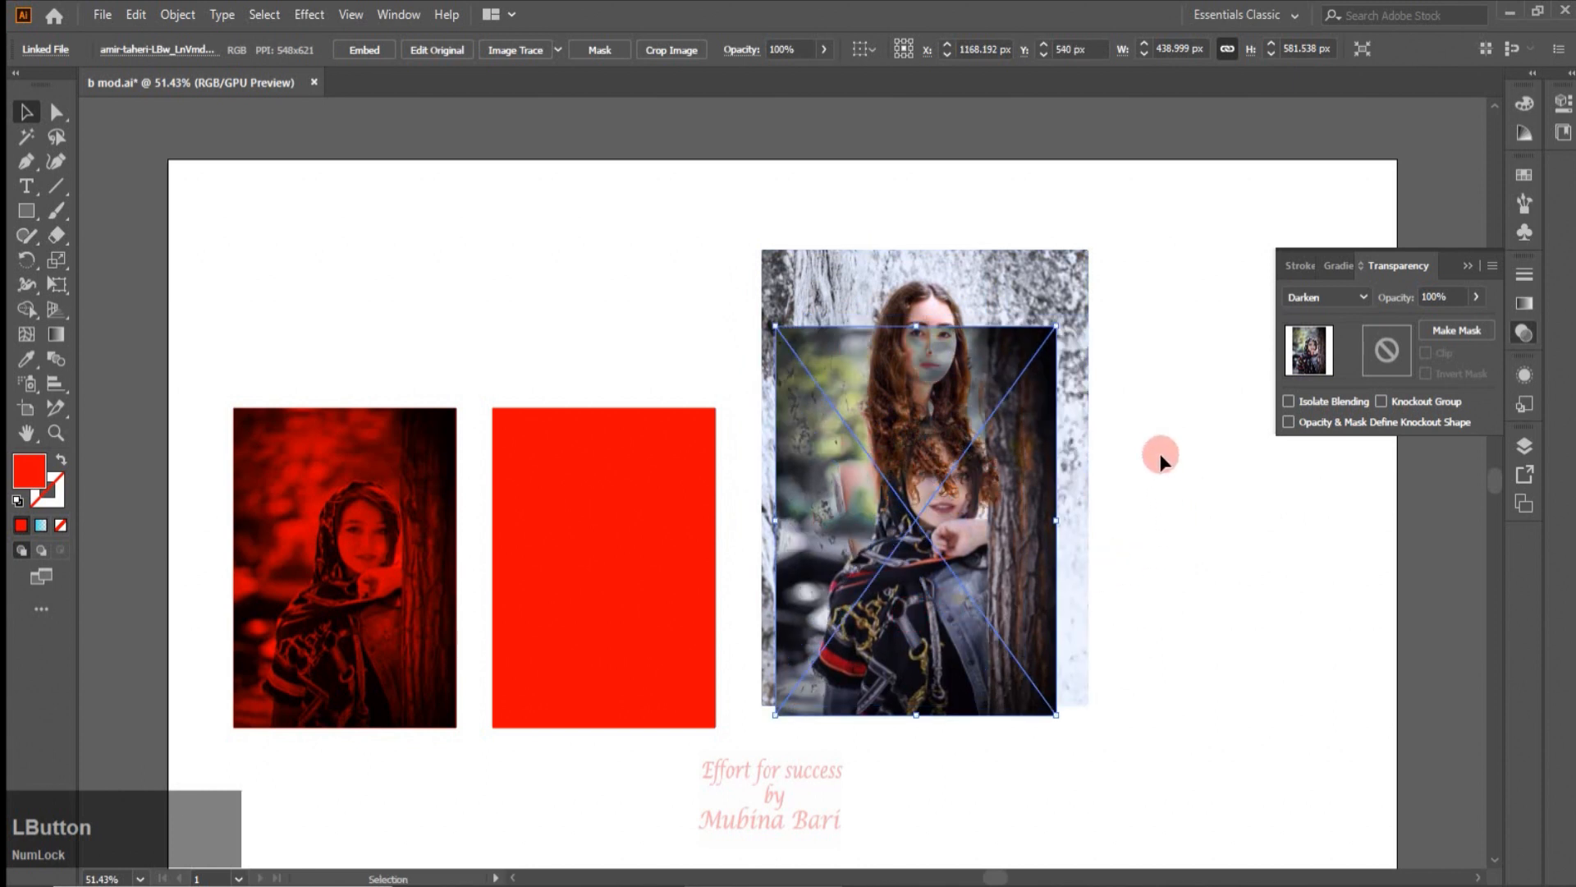
# Reset the headscarf portrait's blend mode to Normal and bring the white-dress portrait in front of it.
pyautogui.click(1363, 297)
pyautogui.click(1327, 318)
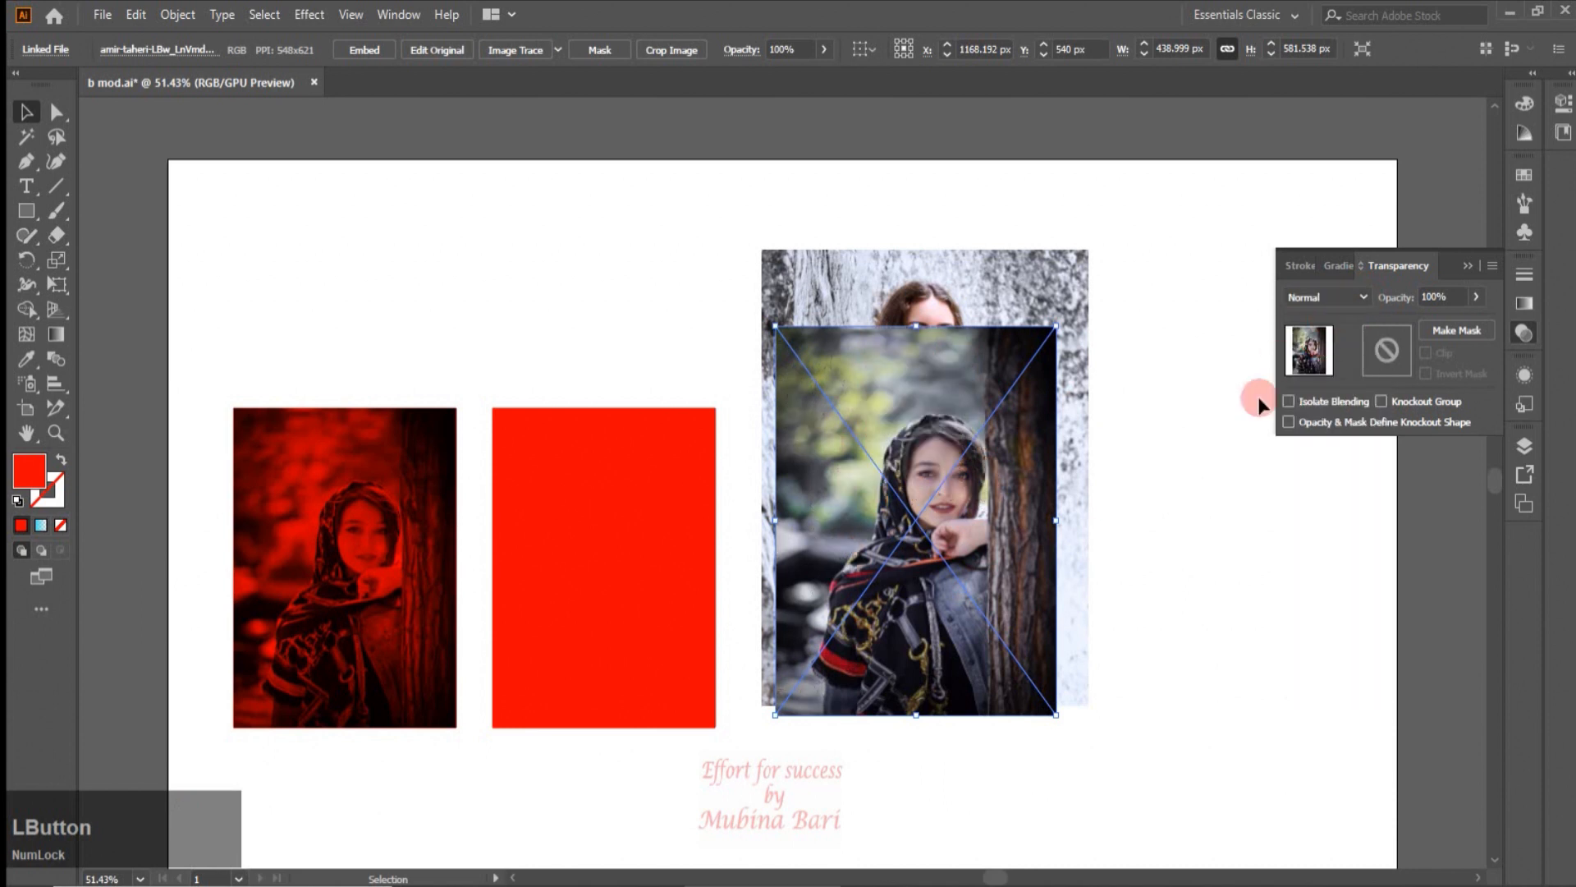
pyautogui.moveTo(1039, 427); pyautogui.dragTo(1097, 407)
pyautogui.rightClick(1099, 411)
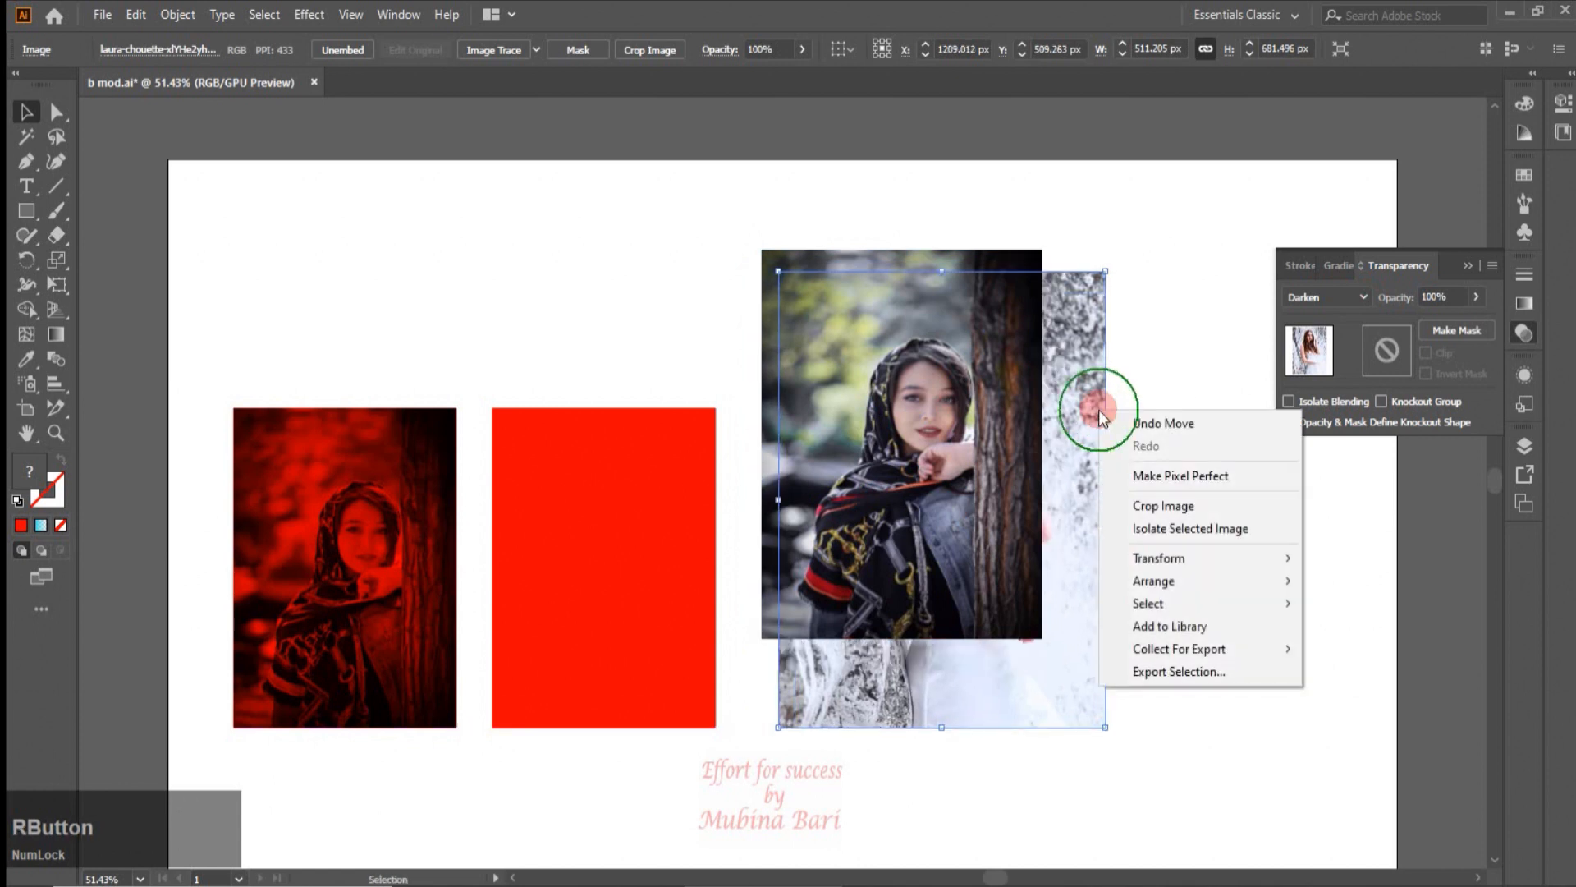
pyautogui.moveTo(1183, 578)
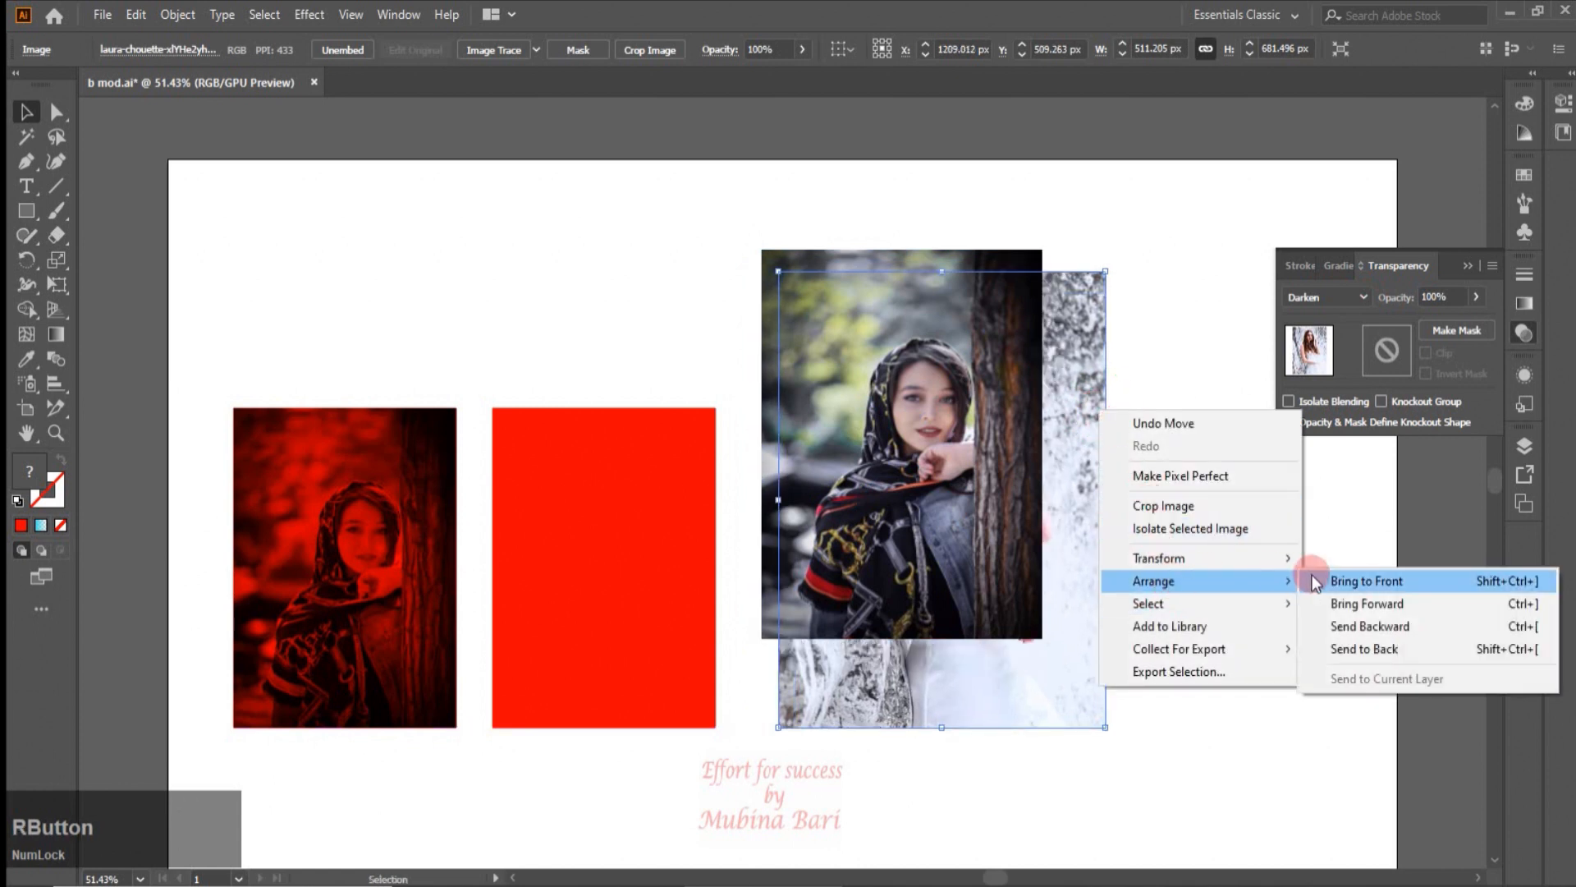
pyautogui.click(1345, 583)
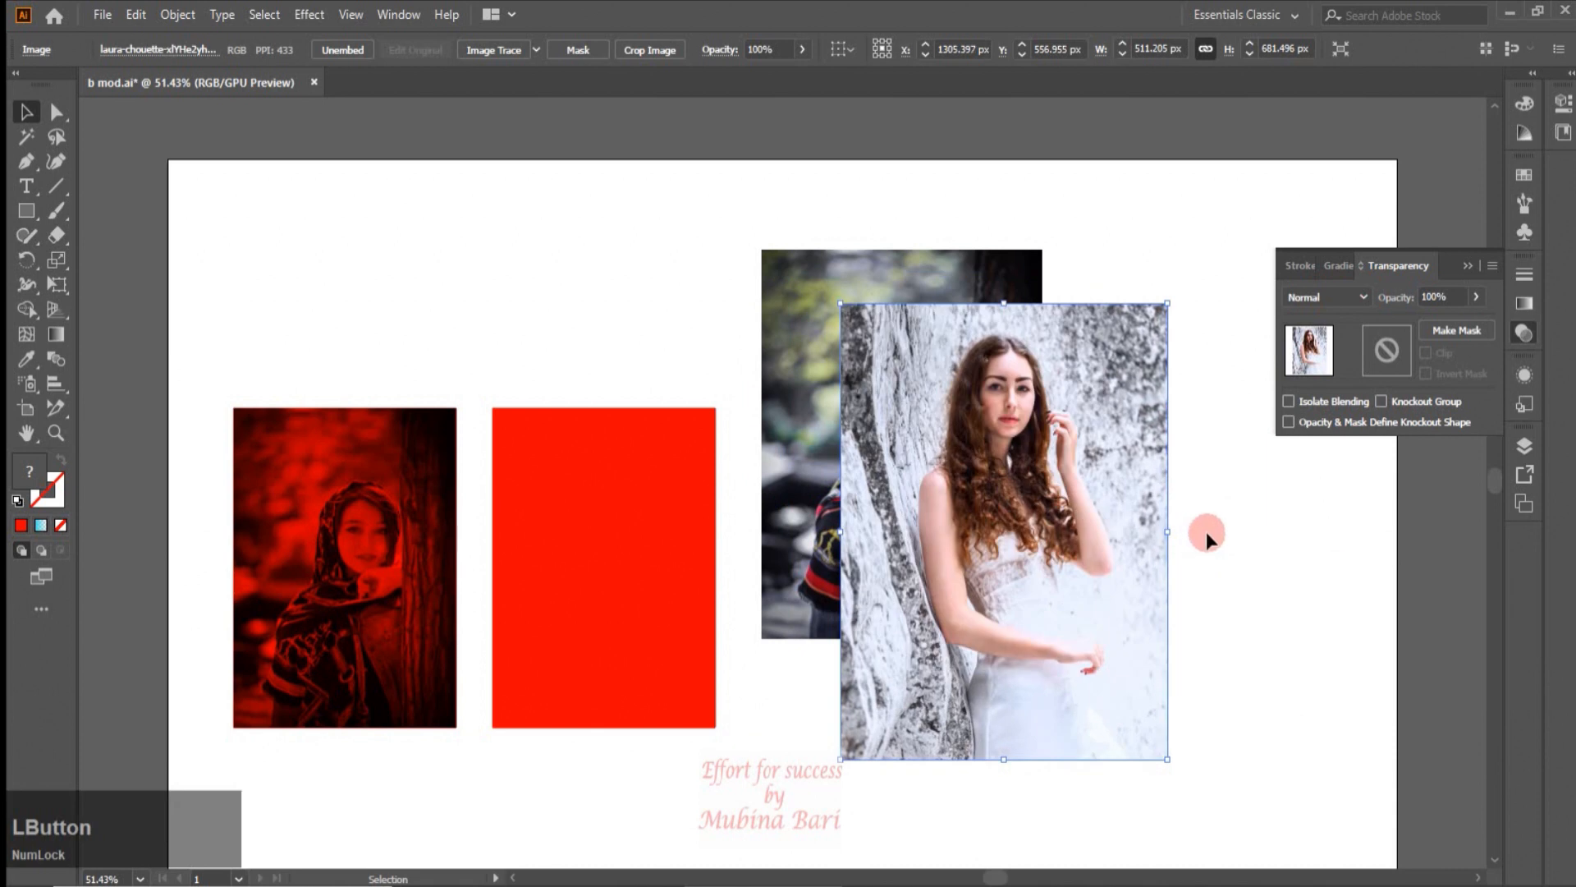
# Align the white-dress portrait over the headscarf portrait and set its blend mode to Darken.
pyautogui.click(1201, 534)
pyautogui.moveTo(1000, 464); pyautogui.dragTo(921, 405)
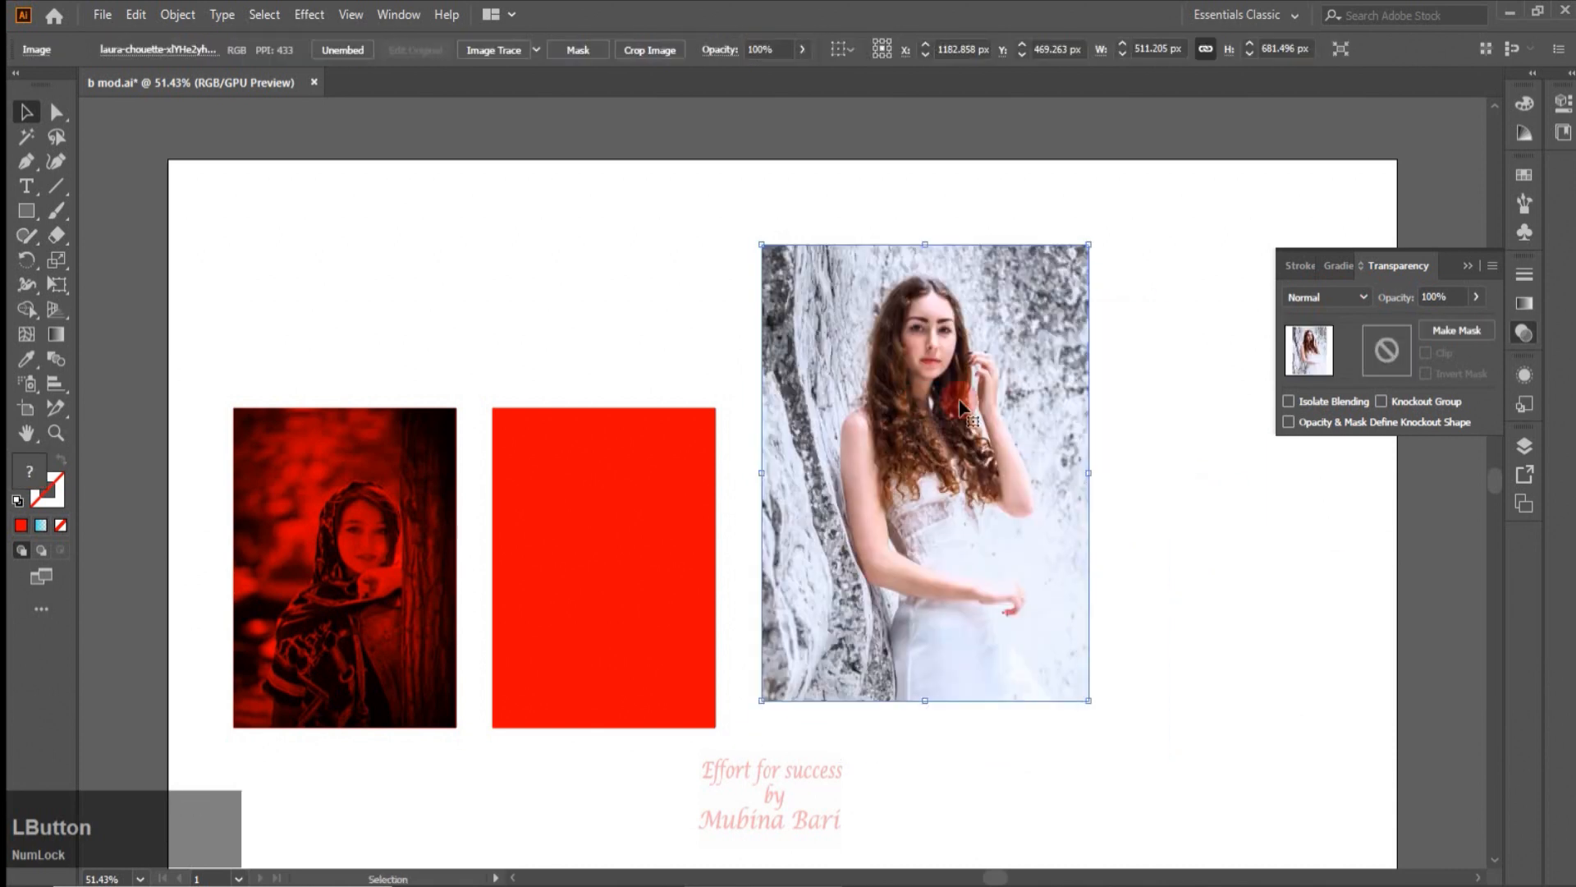
pyautogui.click(1356, 300)
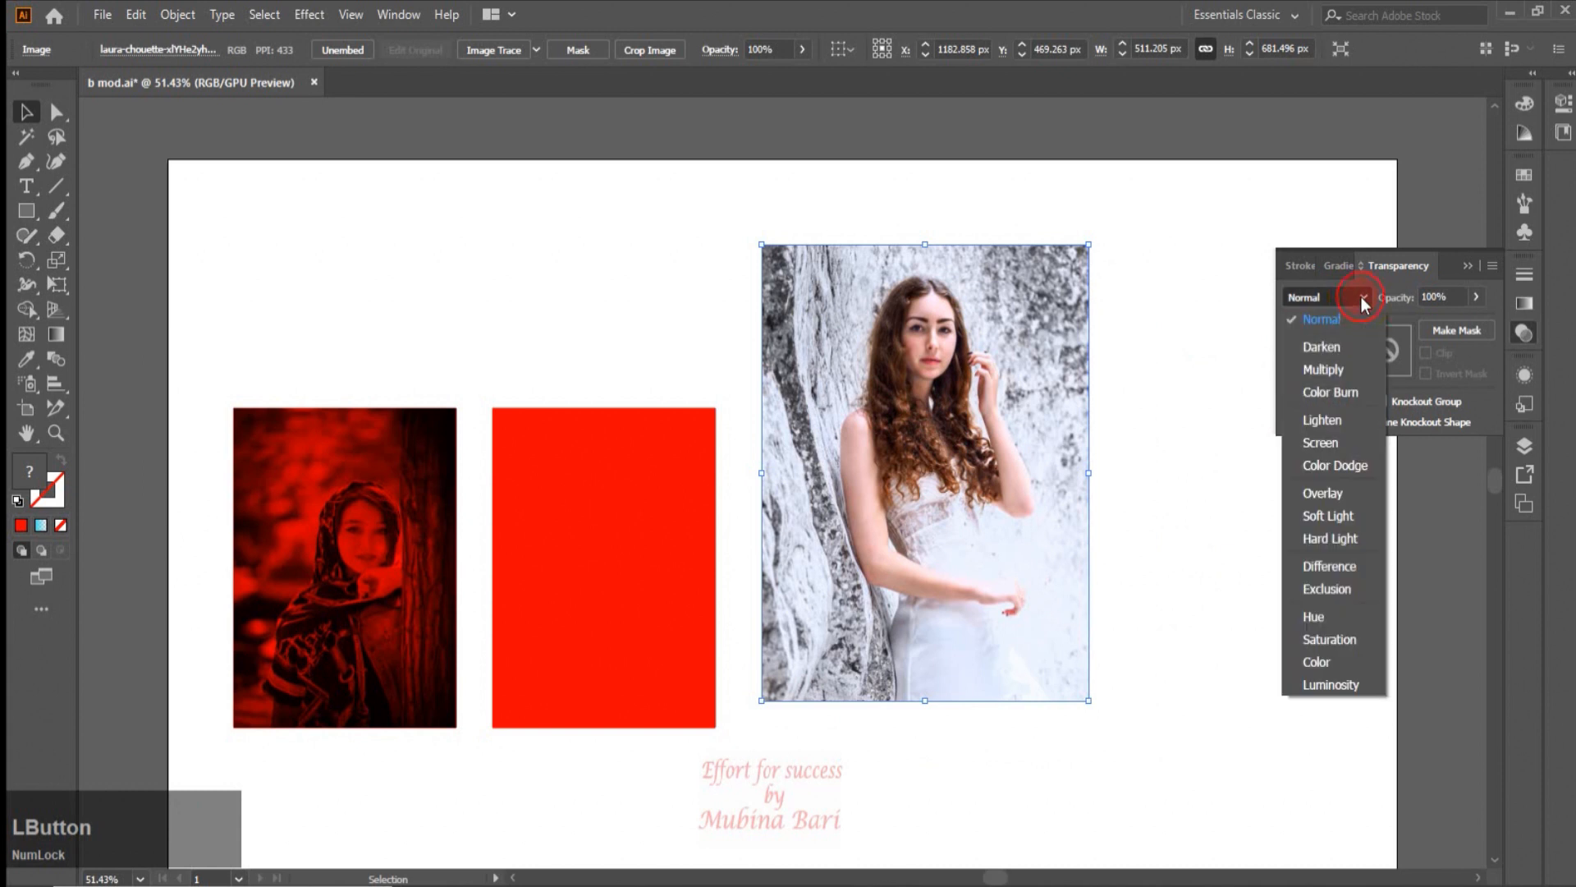
pyautogui.click(1339, 351)
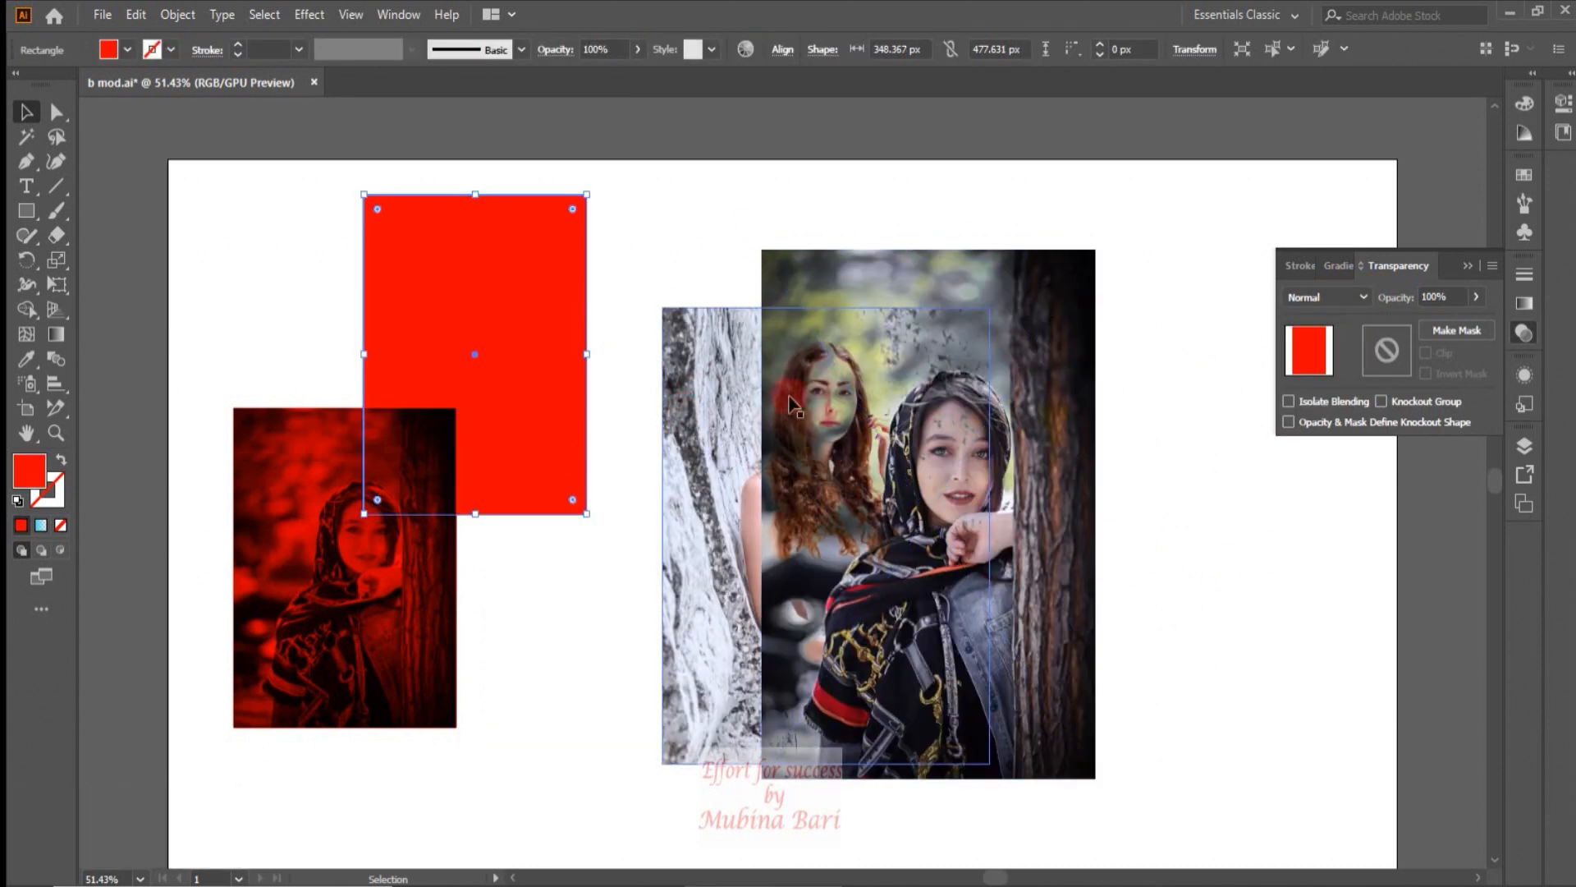
# Try the Multiply and Color Burn blend modes on the white-dress portrait overlapping the headscarf portrait.
pyautogui.click(978, 526)
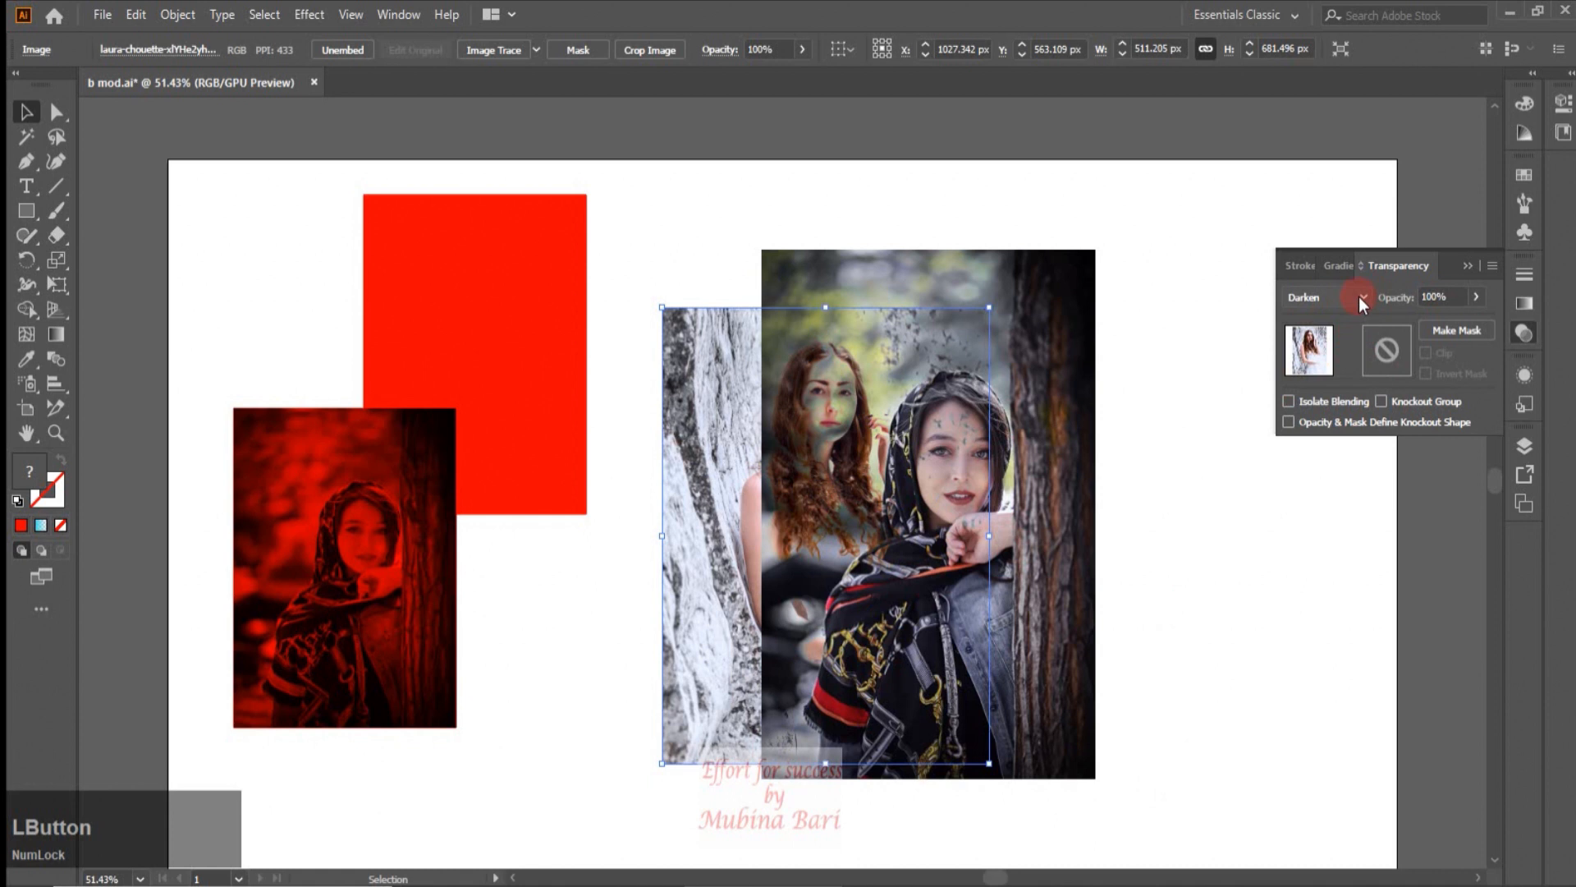
pyautogui.click(1358, 297)
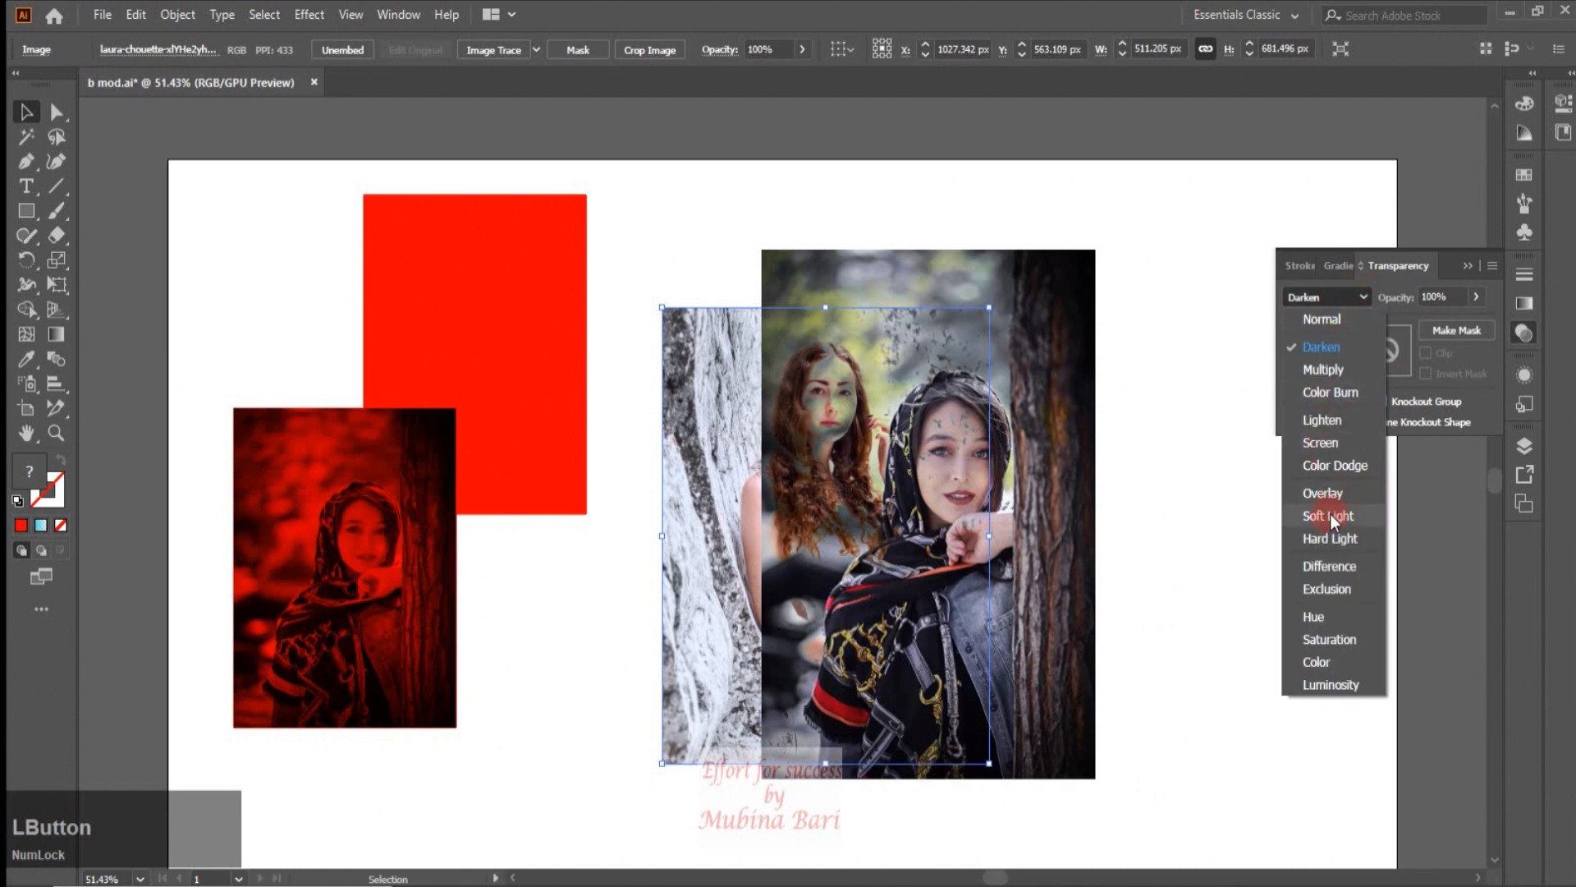
pyautogui.click(1333, 372)
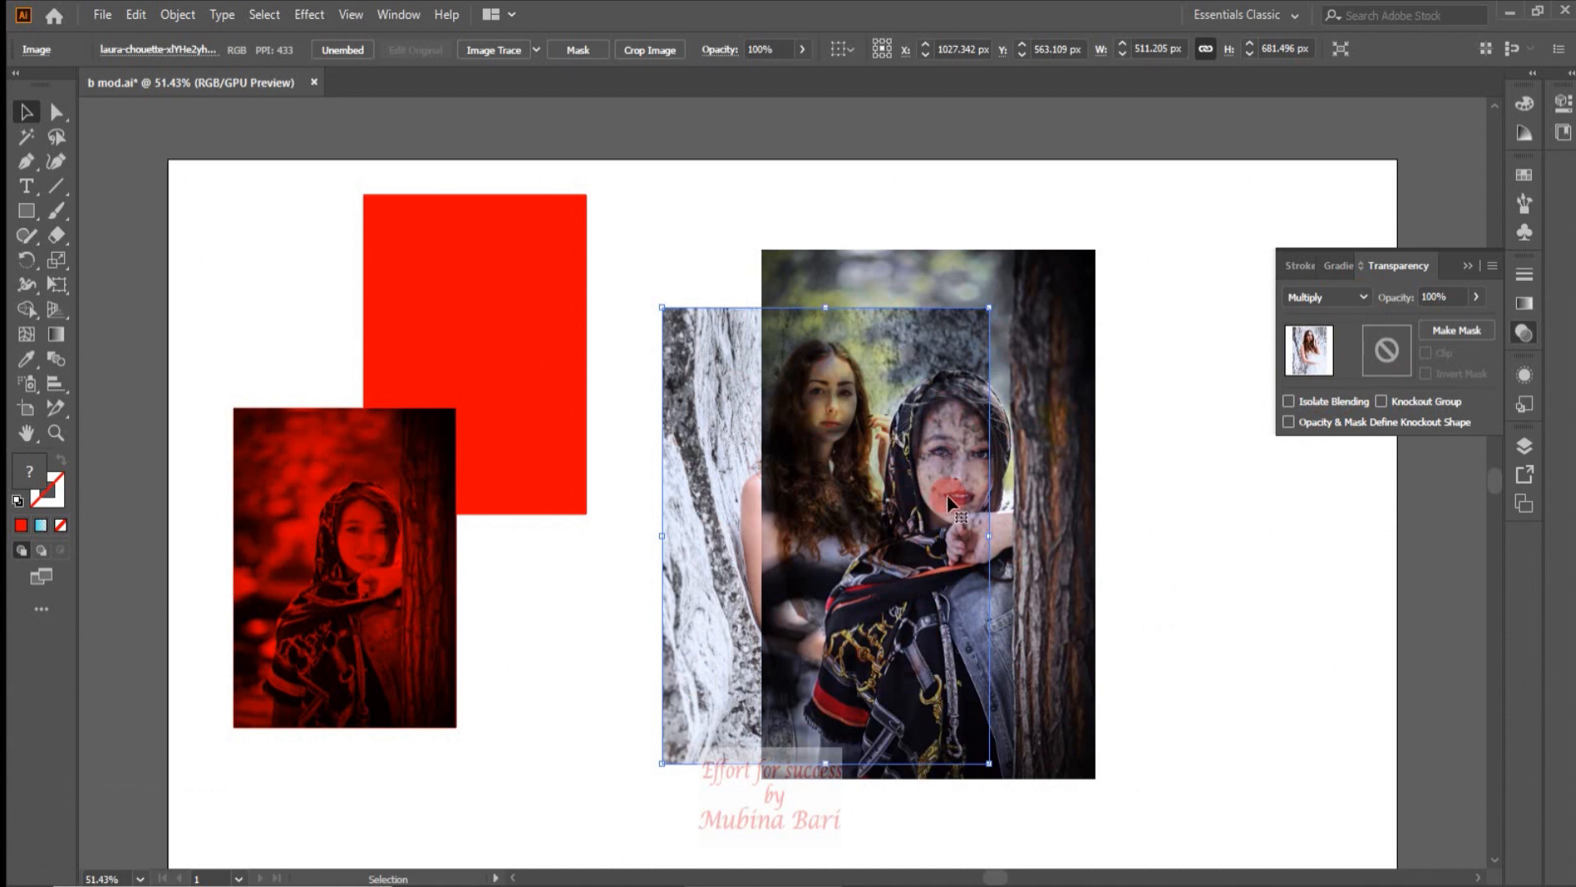
pyautogui.click(1366, 298)
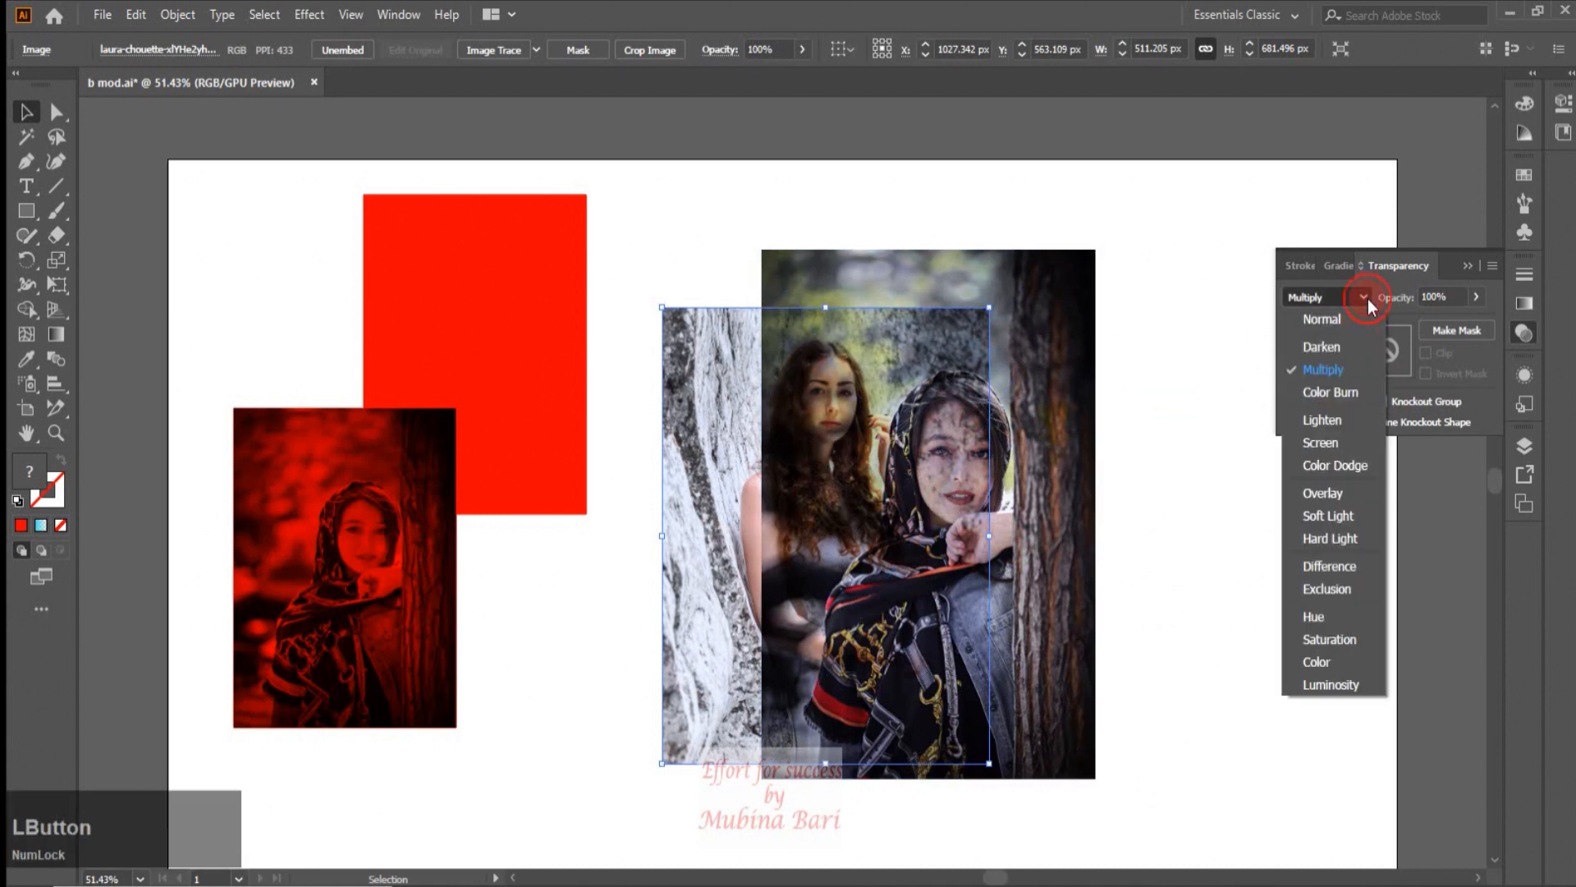
pyautogui.click(1340, 391)
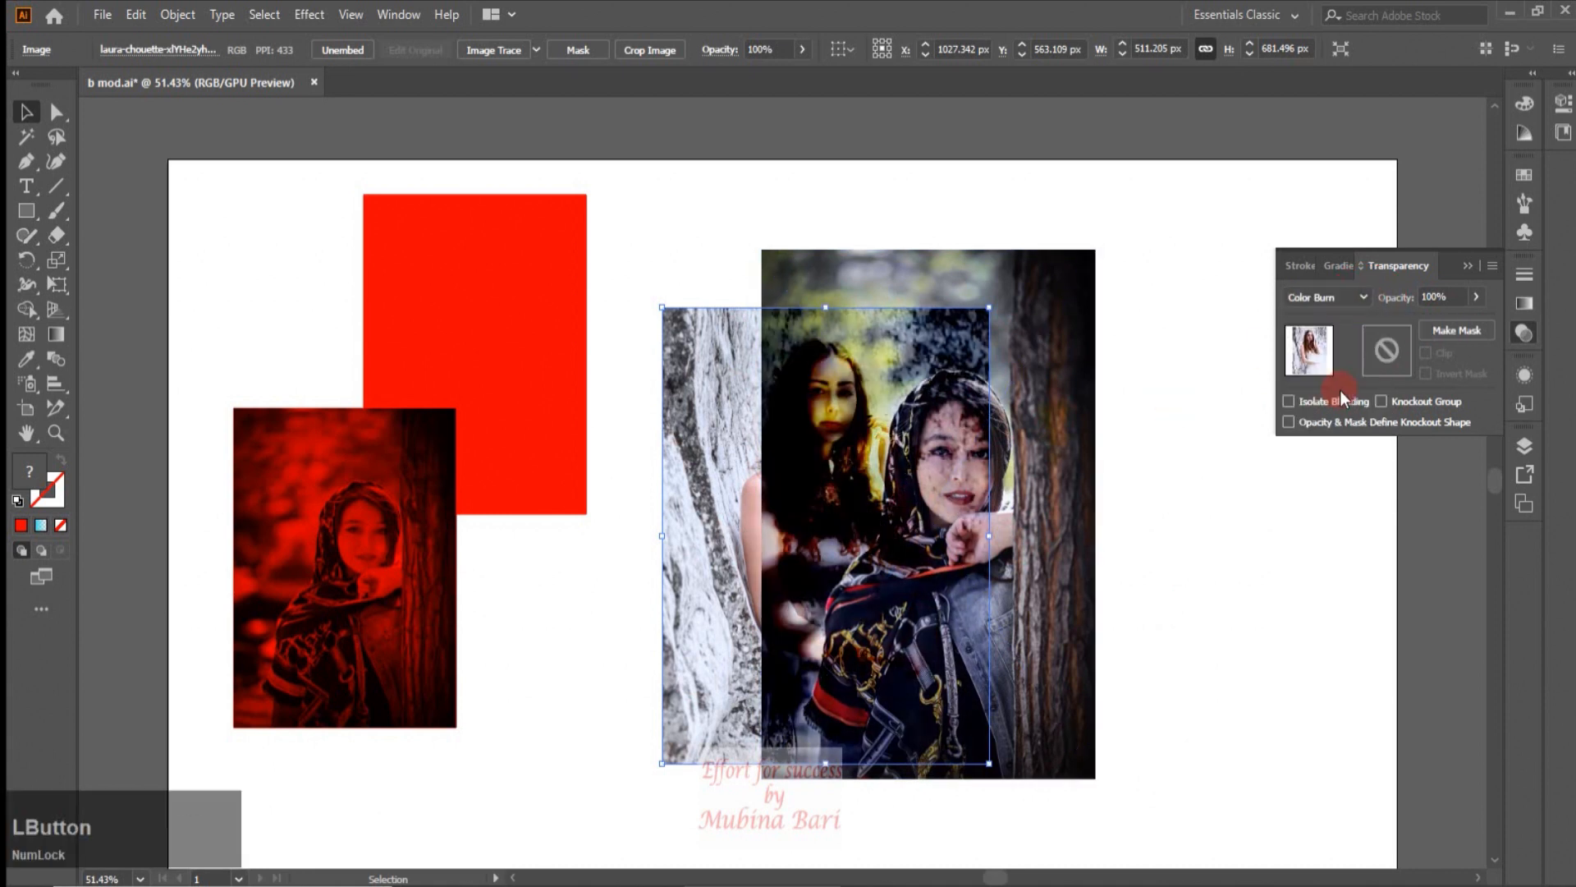
# Try the Lighten and Overlay blend modes on the white-dress portrait.
pyautogui.click(1365, 297)
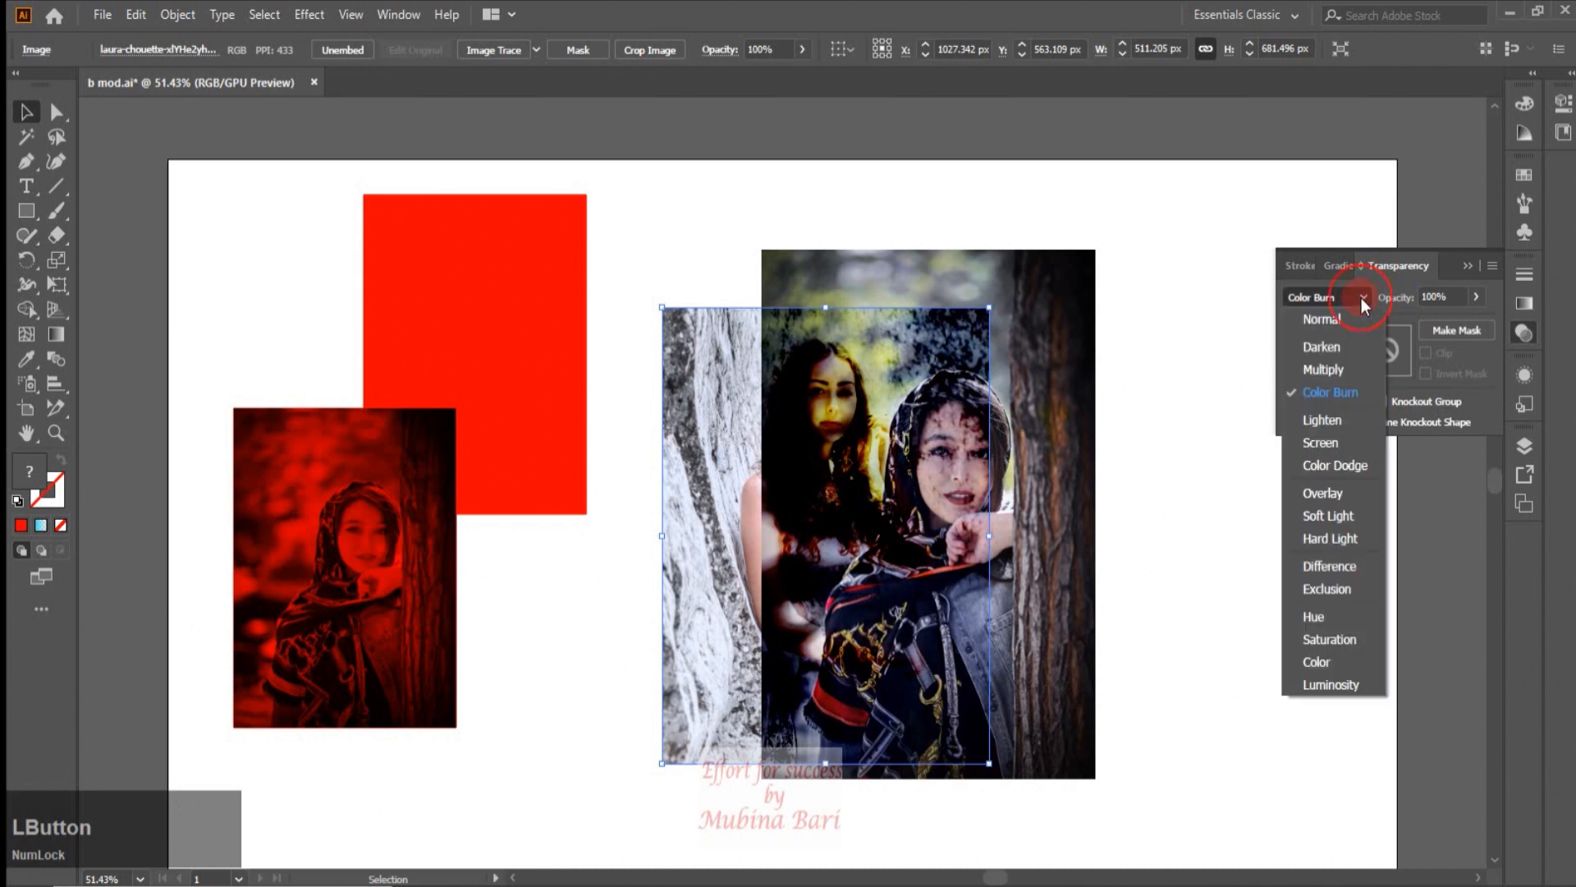
pyautogui.click(1333, 421)
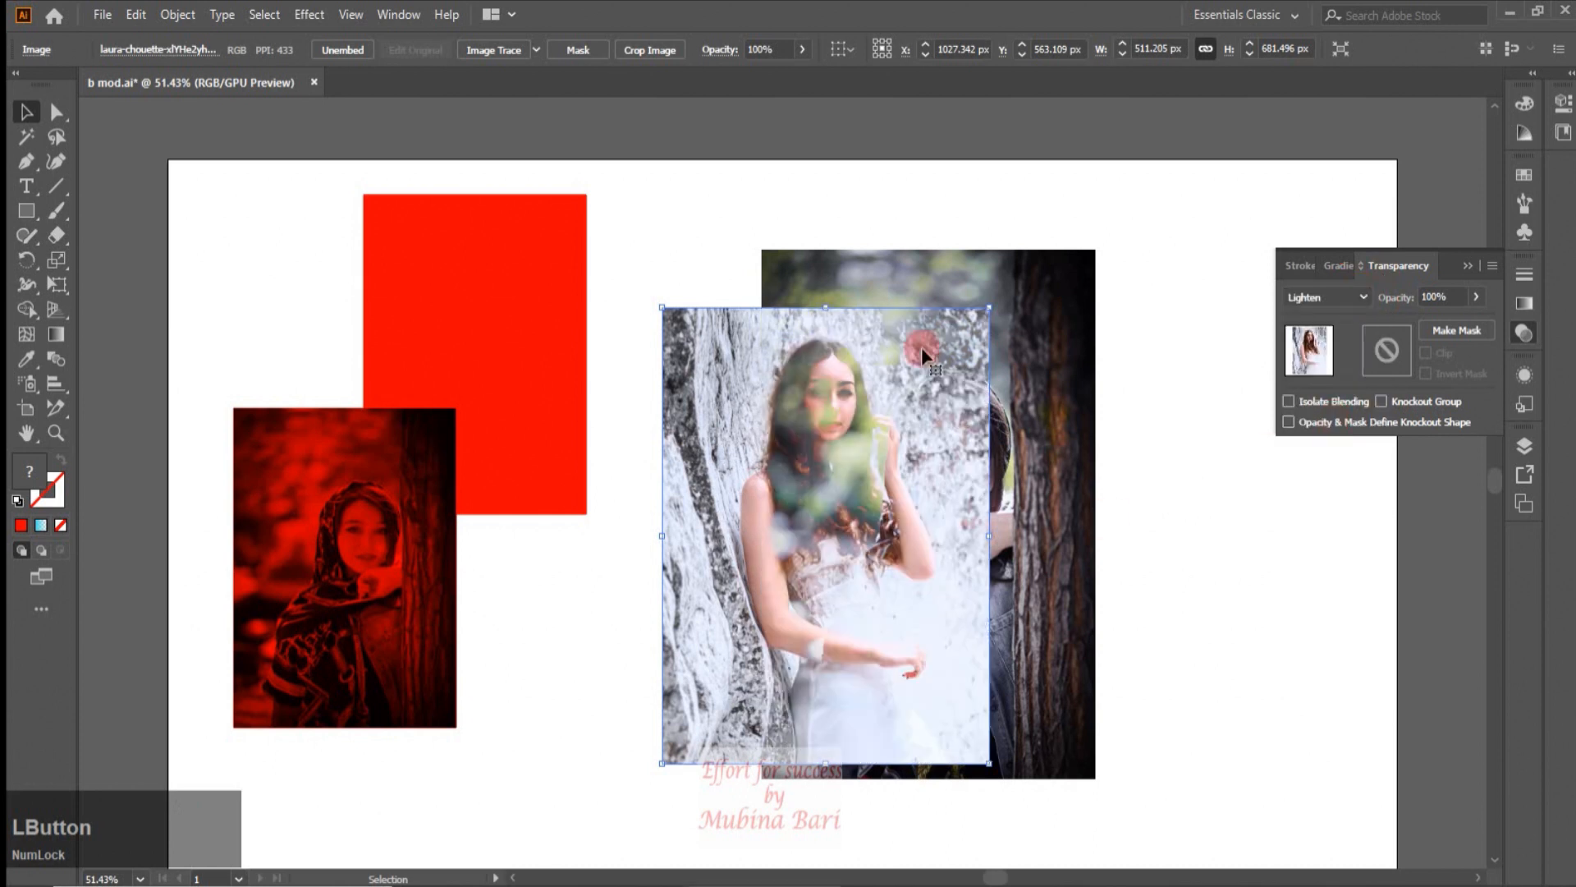
pyautogui.click(1365, 298)
pyautogui.click(1333, 494)
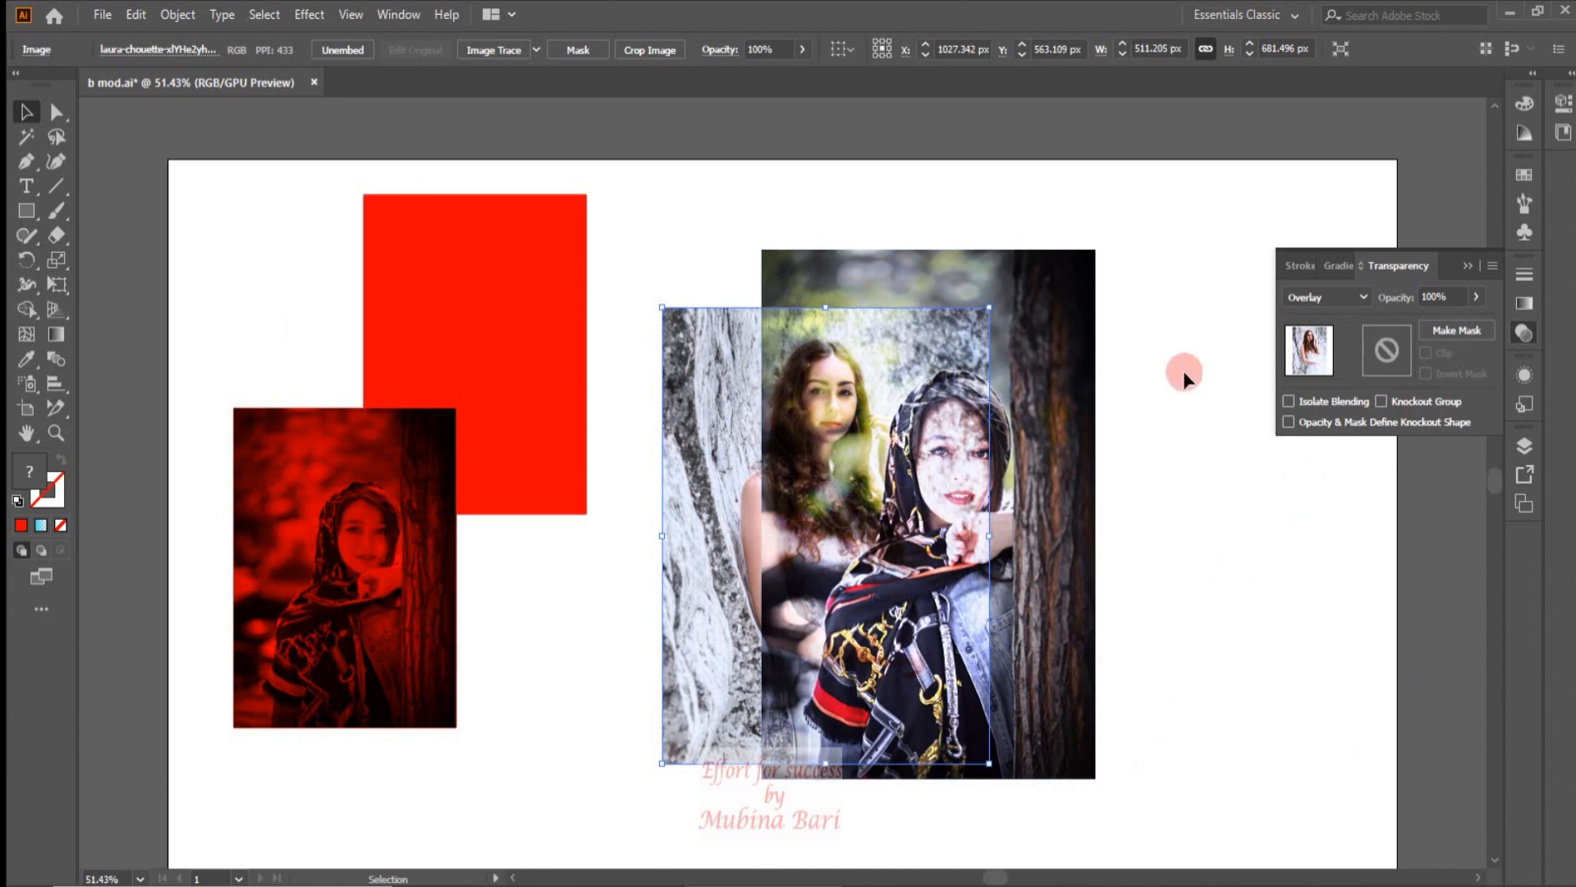
# Reset the white-dress portrait's blend mode to Normal and move it to the right so the headscarf portrait's face is uncovered.
pyautogui.click(1352, 298)
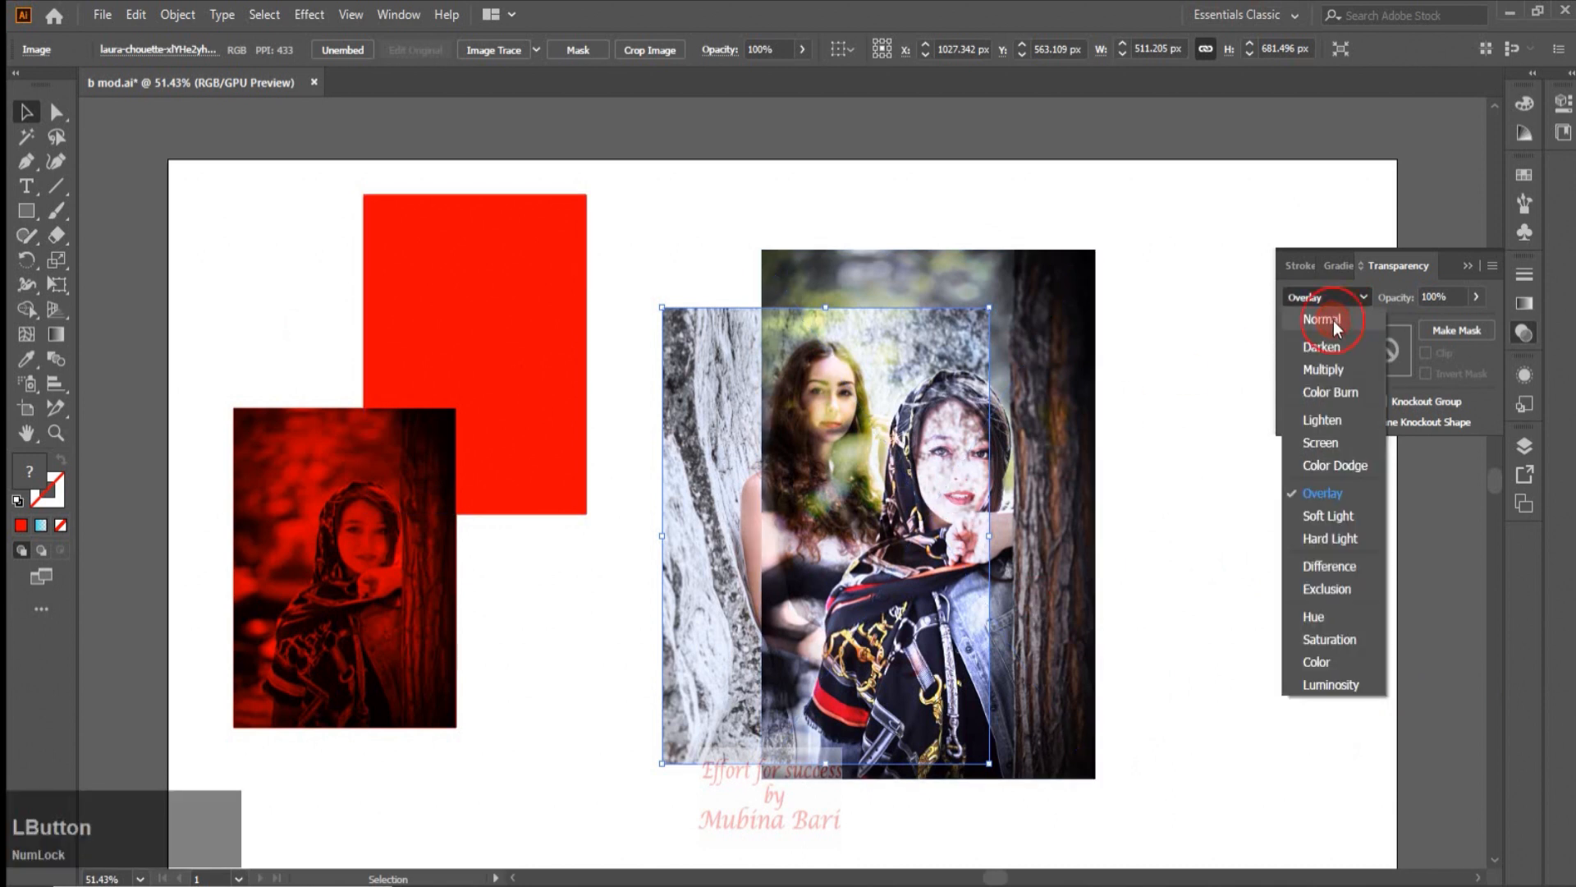
pyautogui.click(1333, 320)
pyautogui.click(1210, 543)
pyautogui.click(1050, 529)
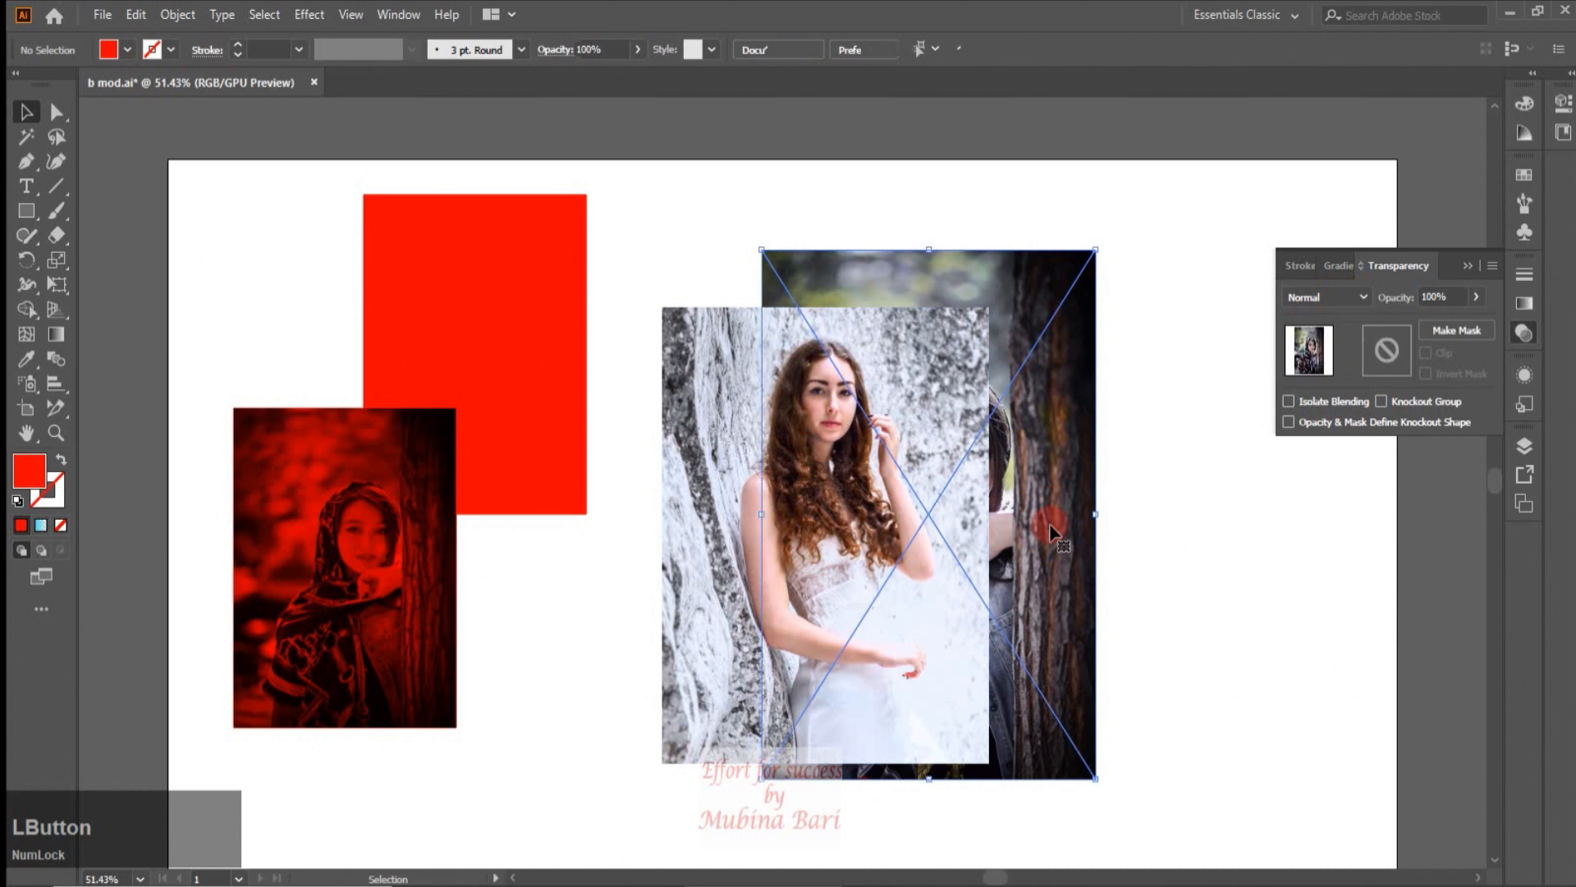
pyautogui.moveTo(895, 524); pyautogui.dragTo(1235, 593)
# Delete the red rectangle and the red-tinted headscarf portrait together.
pyautogui.moveTo(243, 189); pyautogui.dragTo(523, 454)
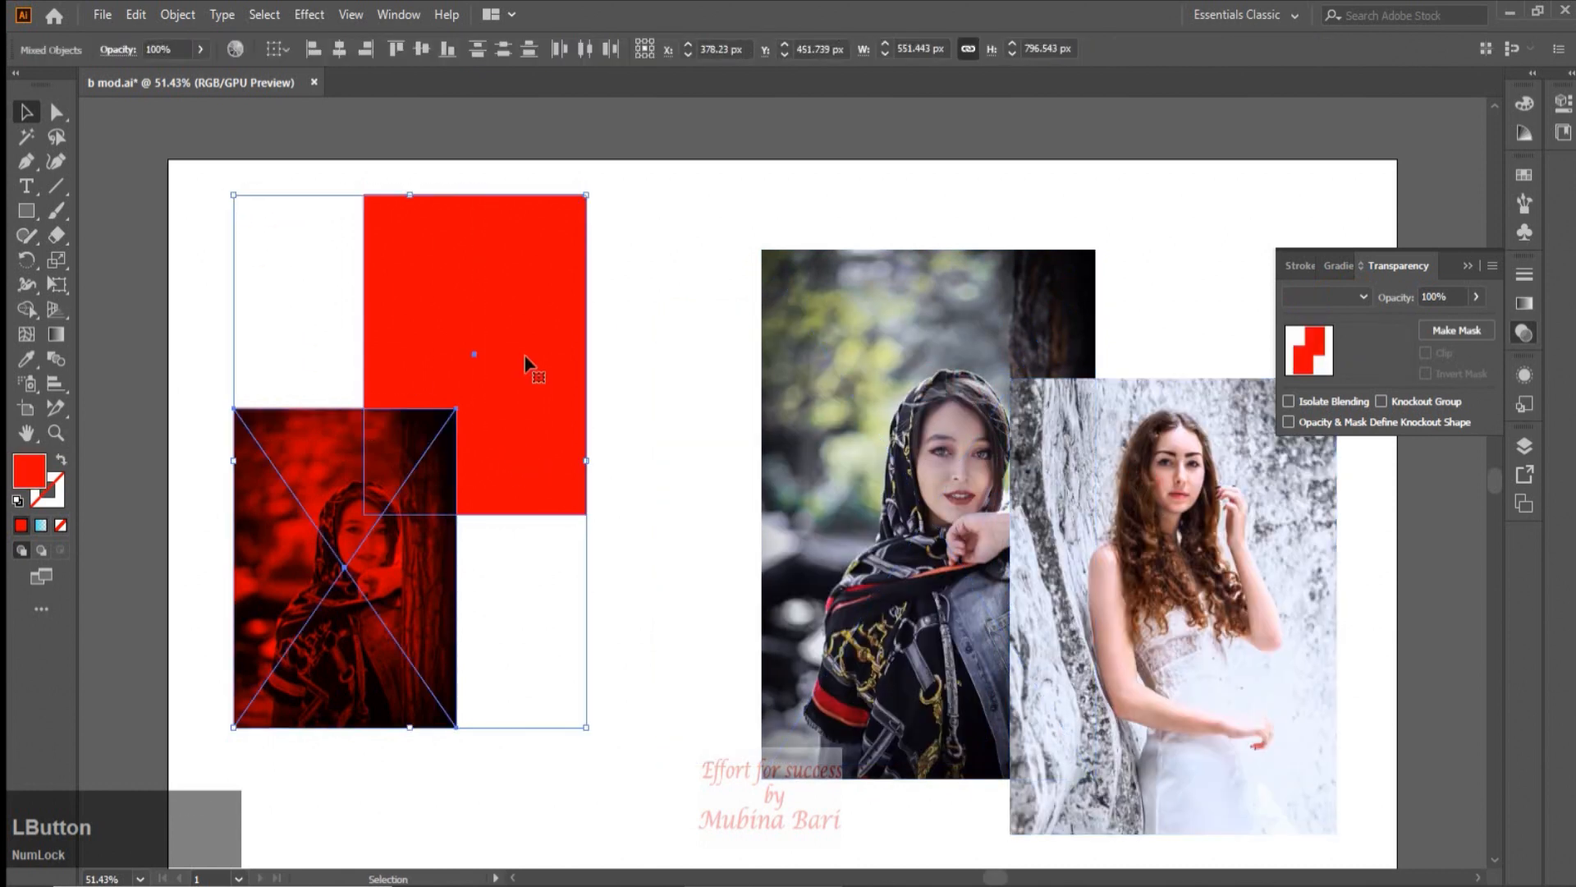
pyautogui.press('Delete')
# Place the blue-sky beach photo from the Downloads folder on the artboard at about 1259 × 693 px.
pyautogui.click(102, 14)
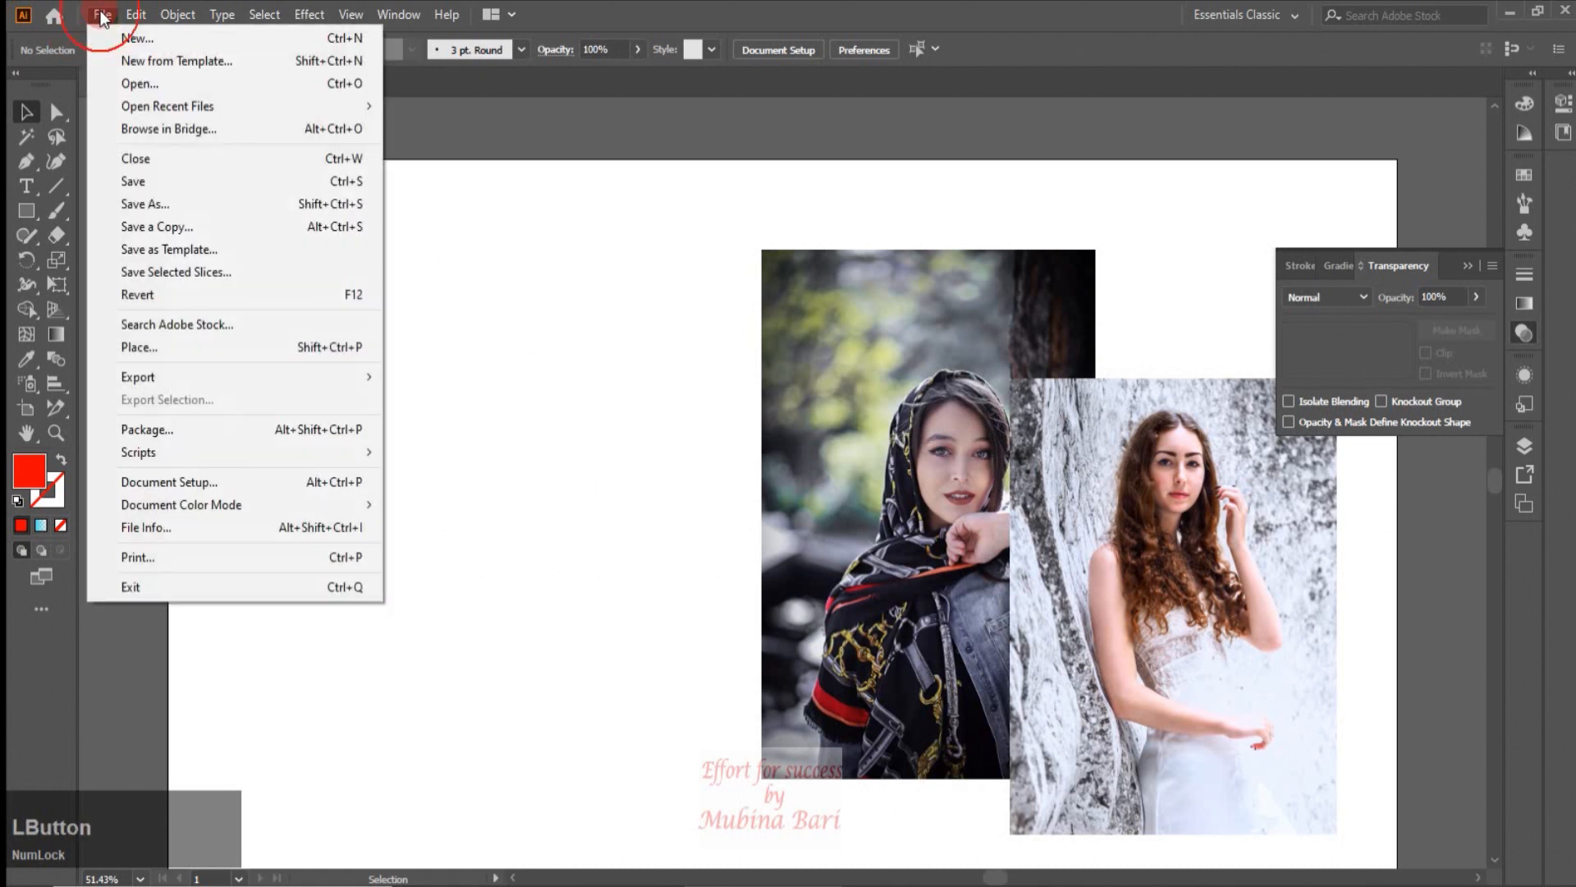
pyautogui.click(128, 348)
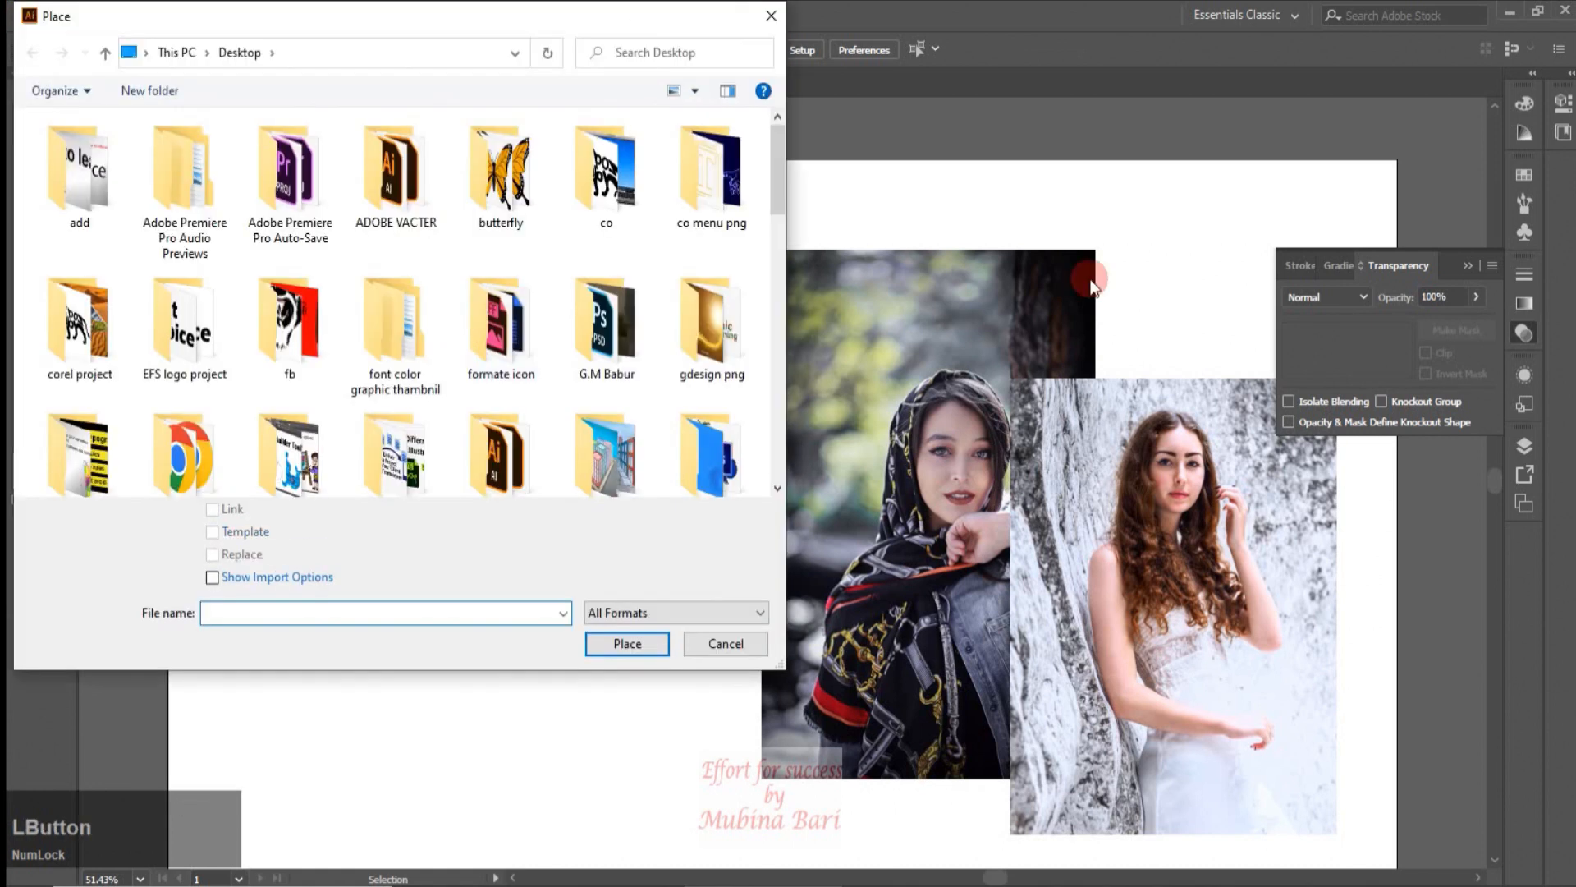
pyautogui.moveTo(775, 199); pyautogui.dragTo(779, 147)
pyautogui.click(208, 54)
pyautogui.click(234, 155)
pyautogui.click(203, 220)
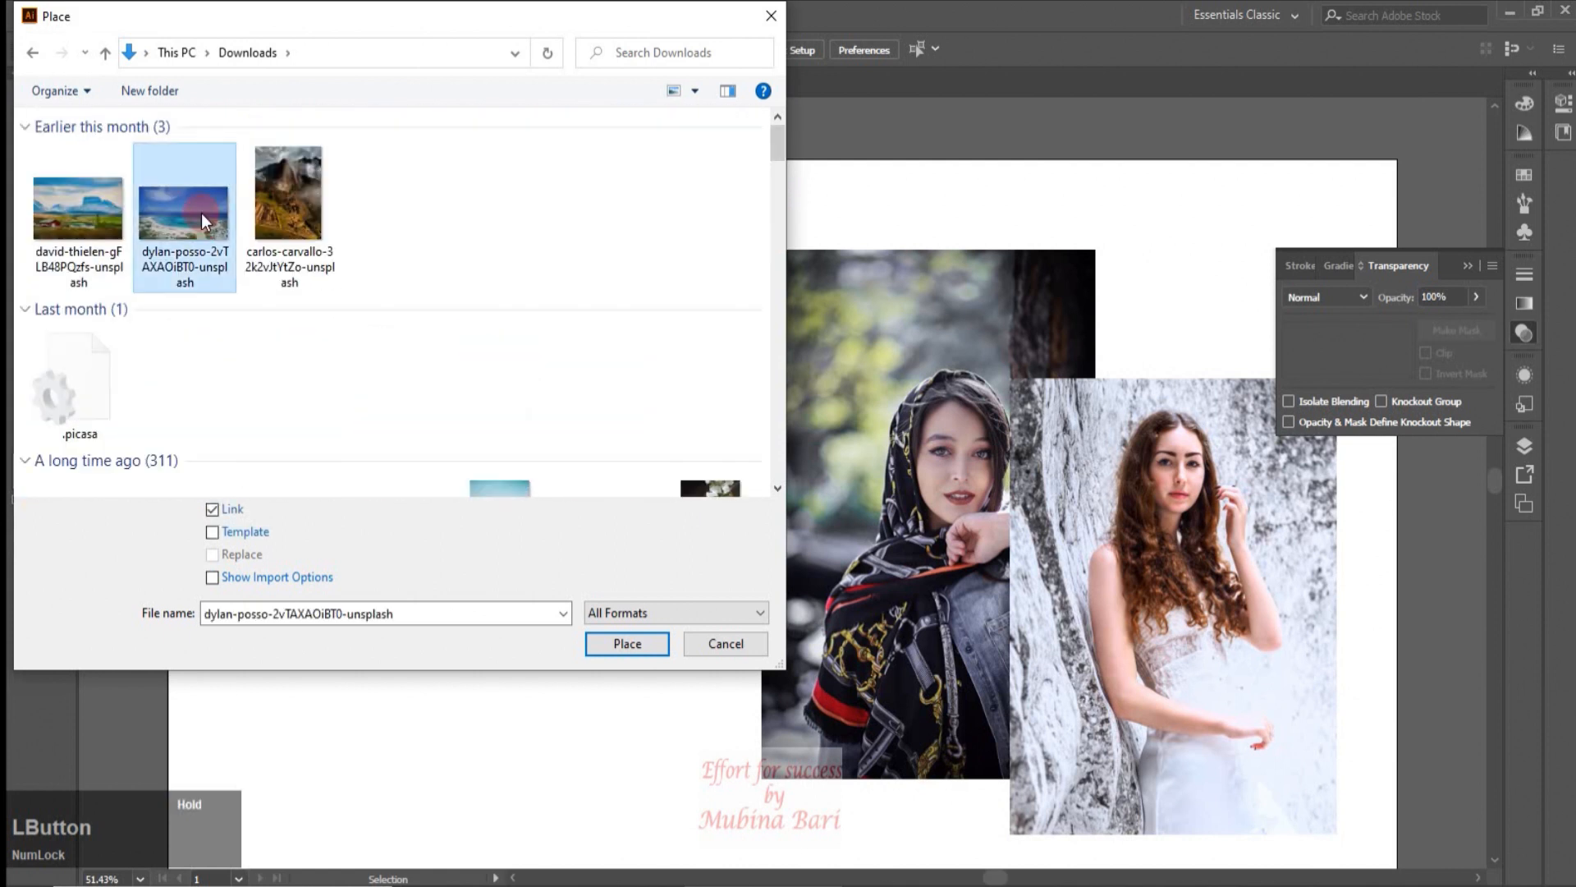
pyautogui.click(627, 643)
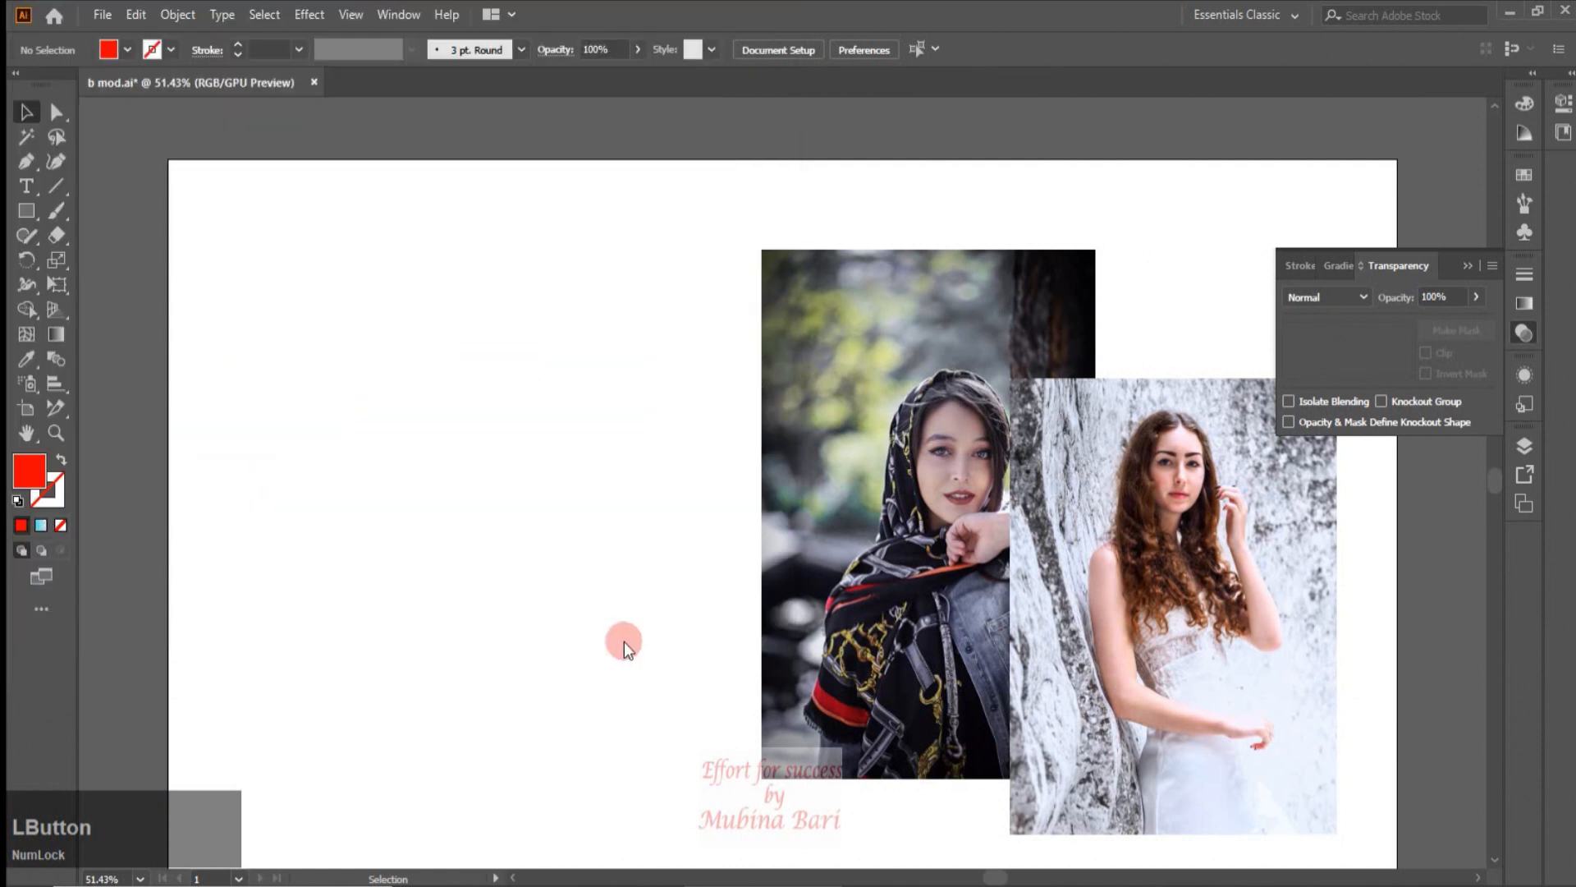
pyautogui.moveTo(243, 276); pyautogui.dragTo(742, 569)
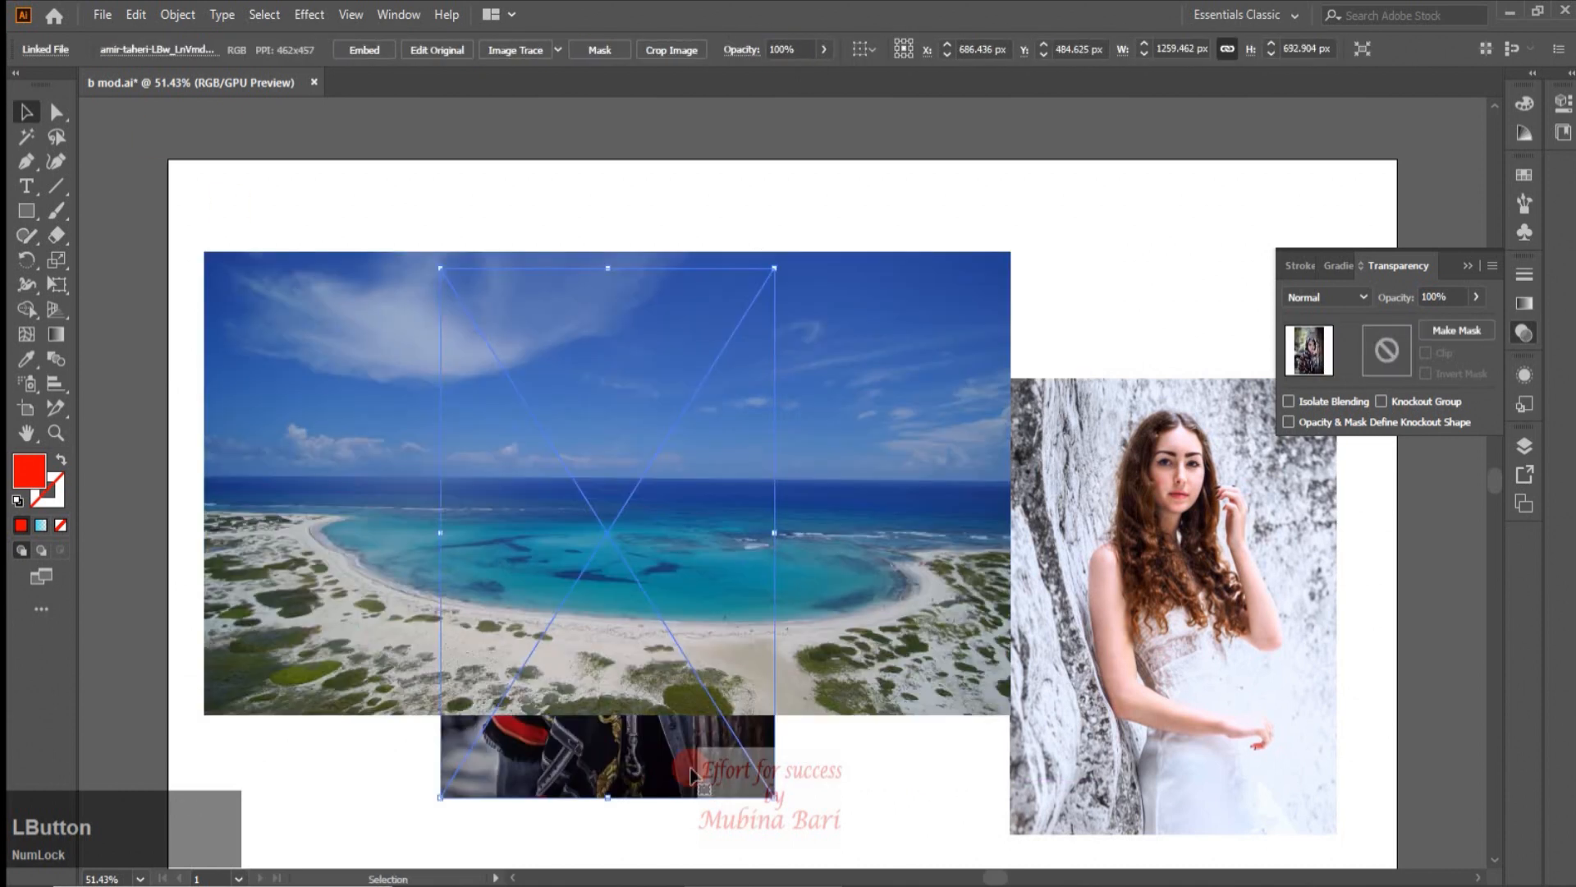
# Bring the headscarf portrait in front of the beach photo and scale it to the photo's height, about 450 × 693 px.
pyautogui.rightClick(691, 468)
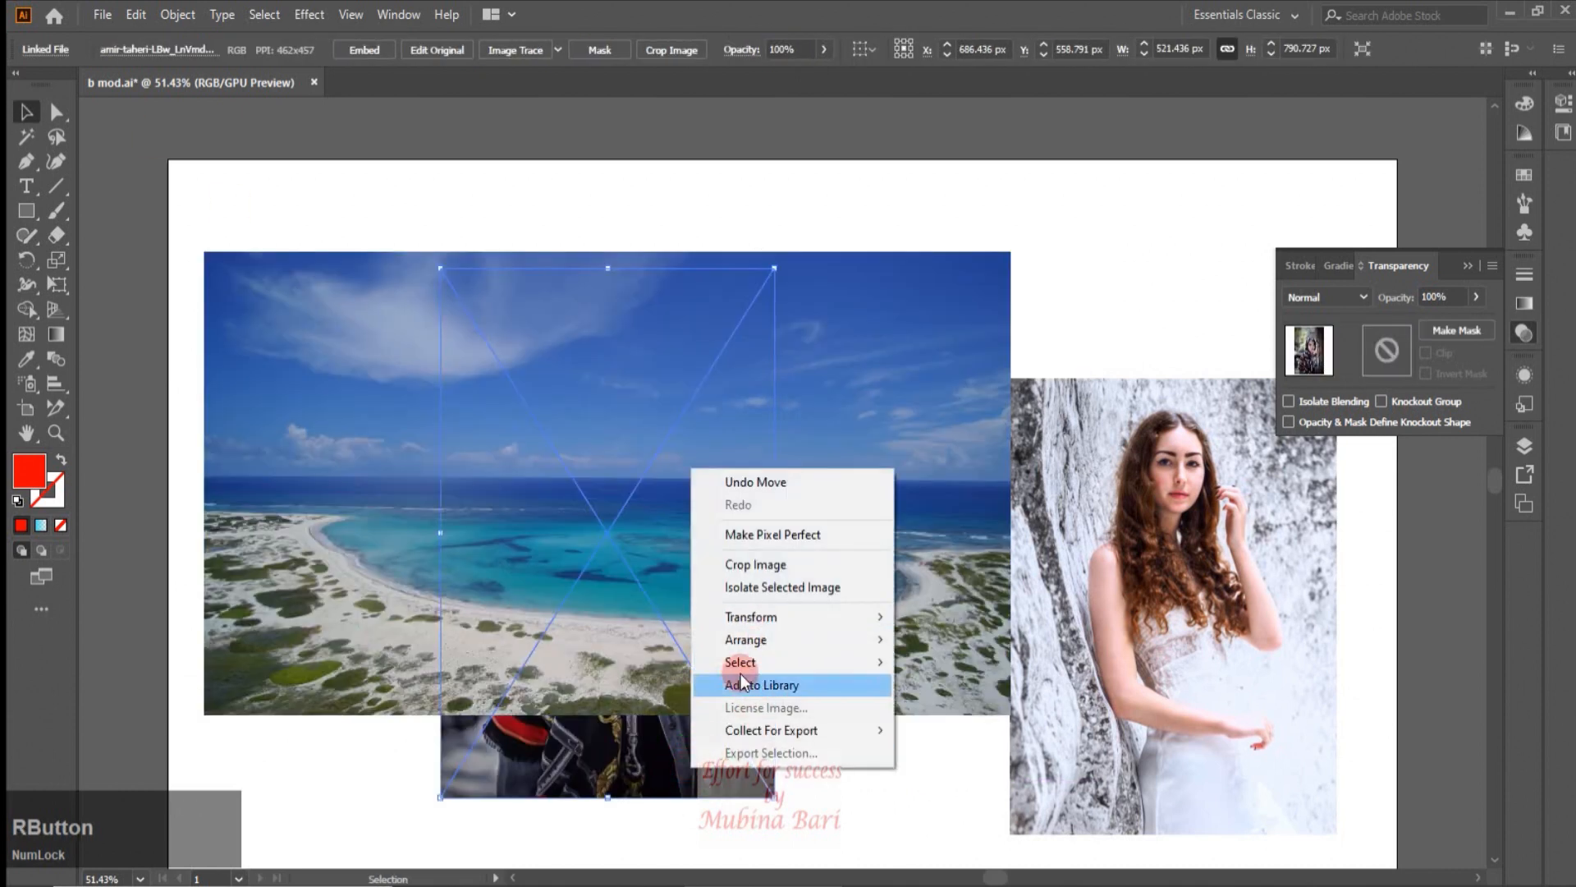
pyautogui.moveTo(747, 640)
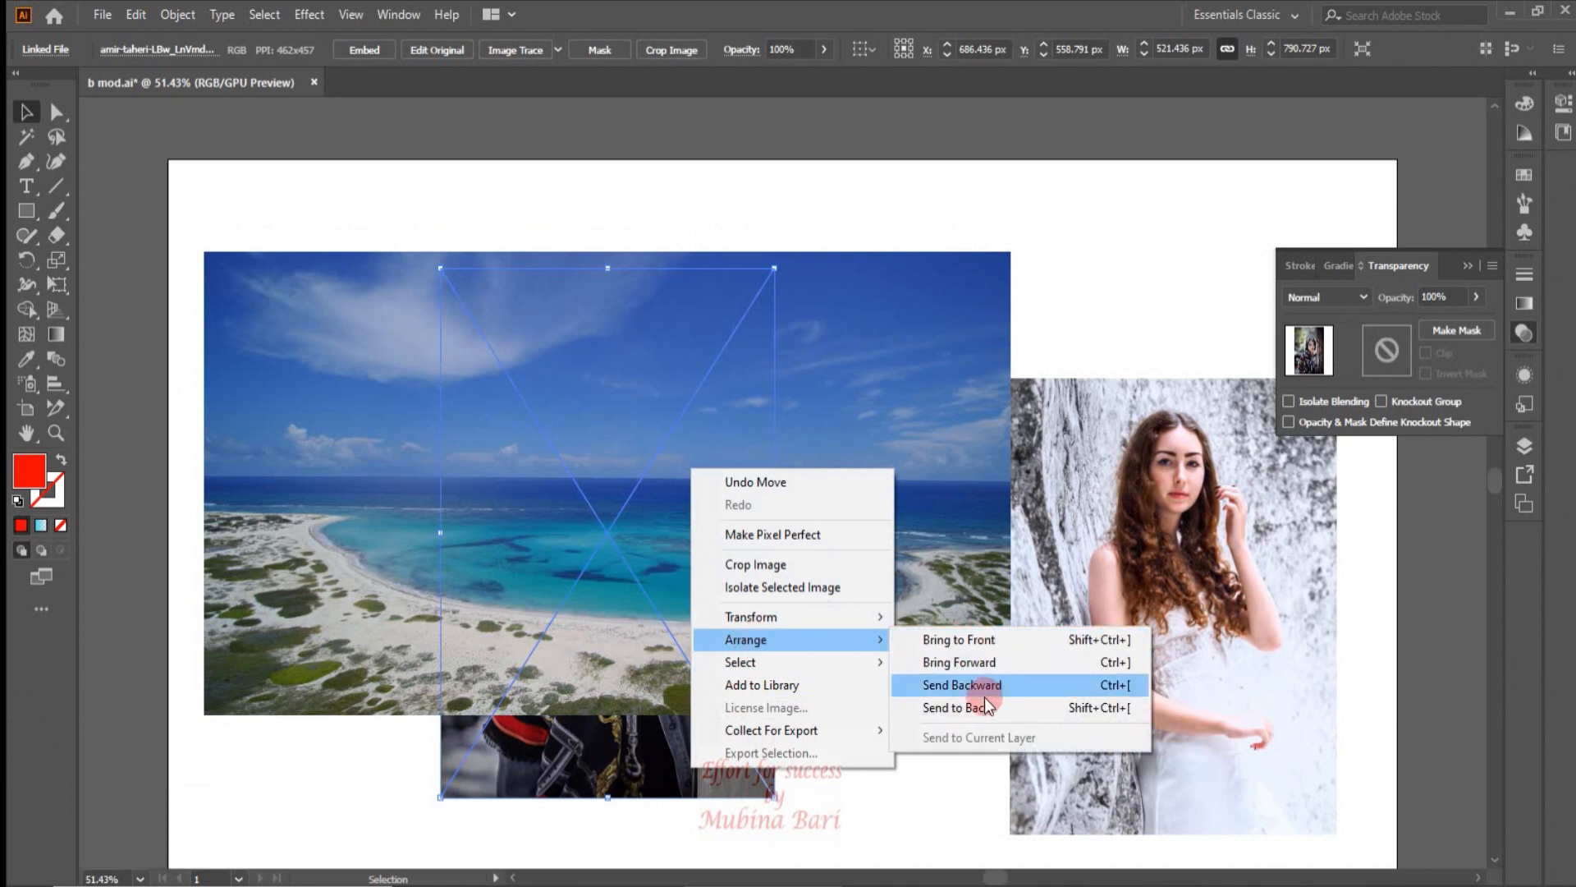
pyautogui.click(969, 640)
pyautogui.moveTo(688, 580); pyautogui.dragTo(697, 563)
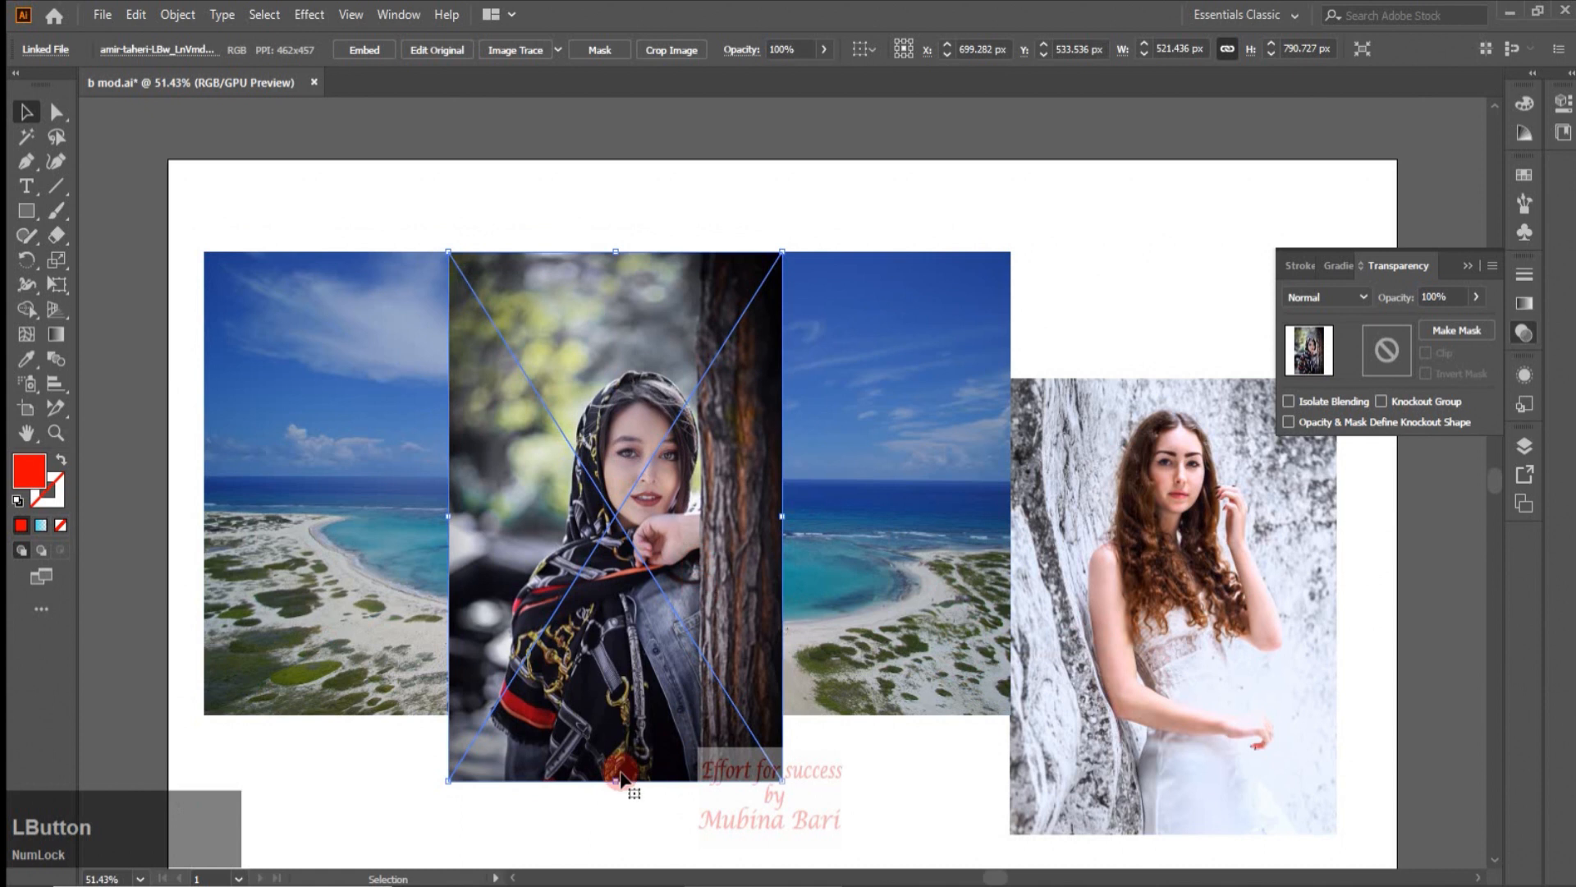
pyautogui.moveTo(781, 781); pyautogui.dragTo(738, 715)
pyautogui.moveTo(692, 650); pyautogui.dragTo(694, 622)
# Embed the linked images and select the headscarf portrait.
pyautogui.click(844, 306)
pyautogui.click(383, 47)
pyautogui.click(644, 343)
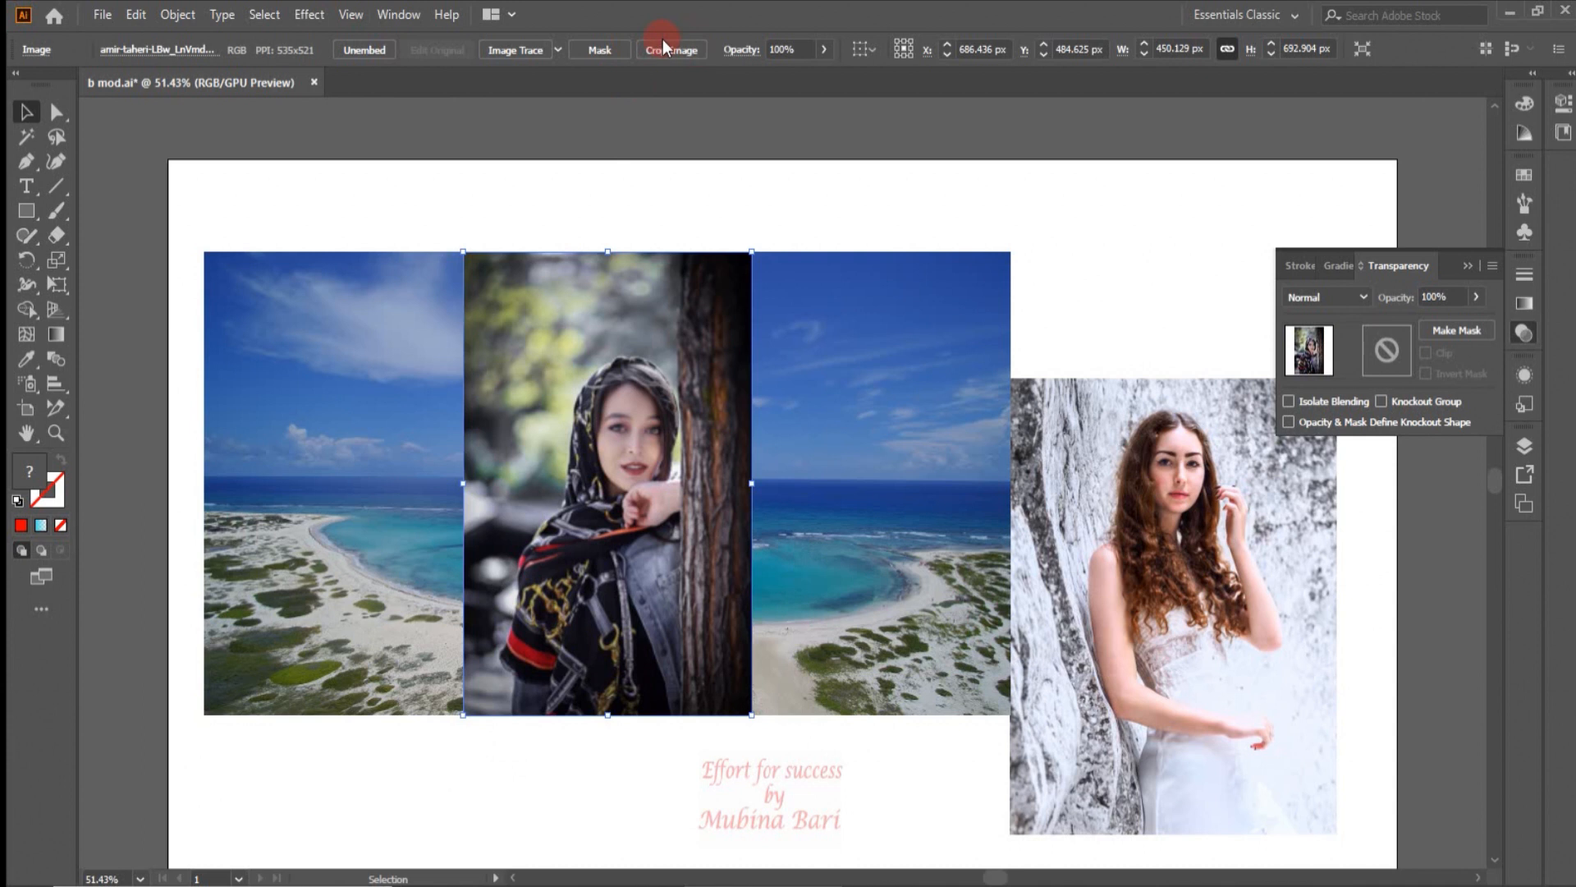
# Crop the headscarf portrait around the woman's upper body to about 404 × 426 px.
pyautogui.click(683, 51)
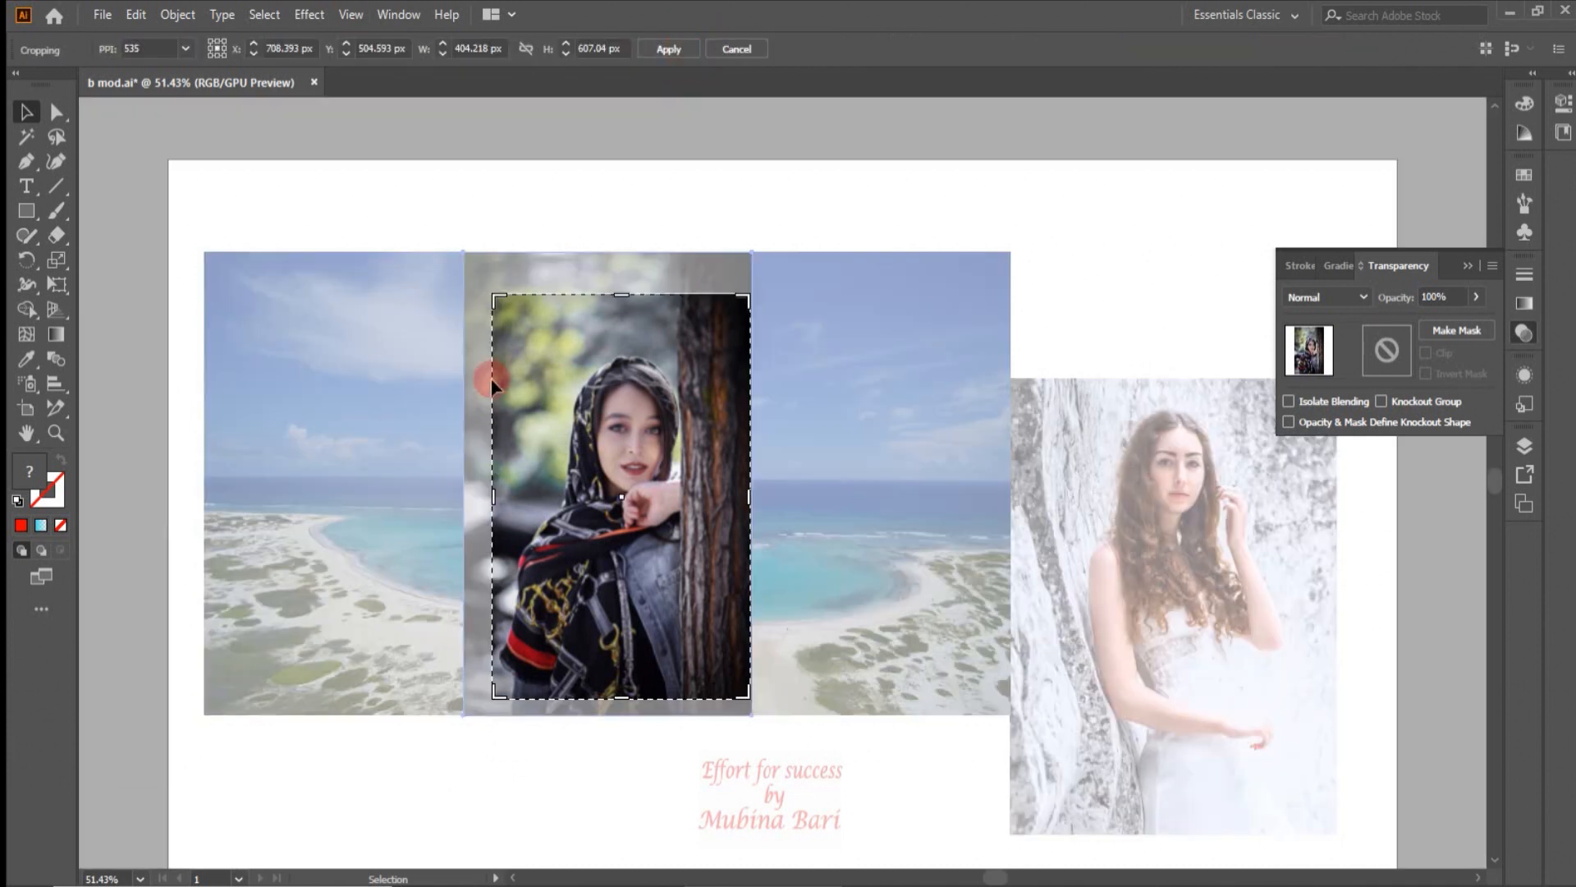
pyautogui.moveTo(625, 694); pyautogui.dragTo(643, 598)
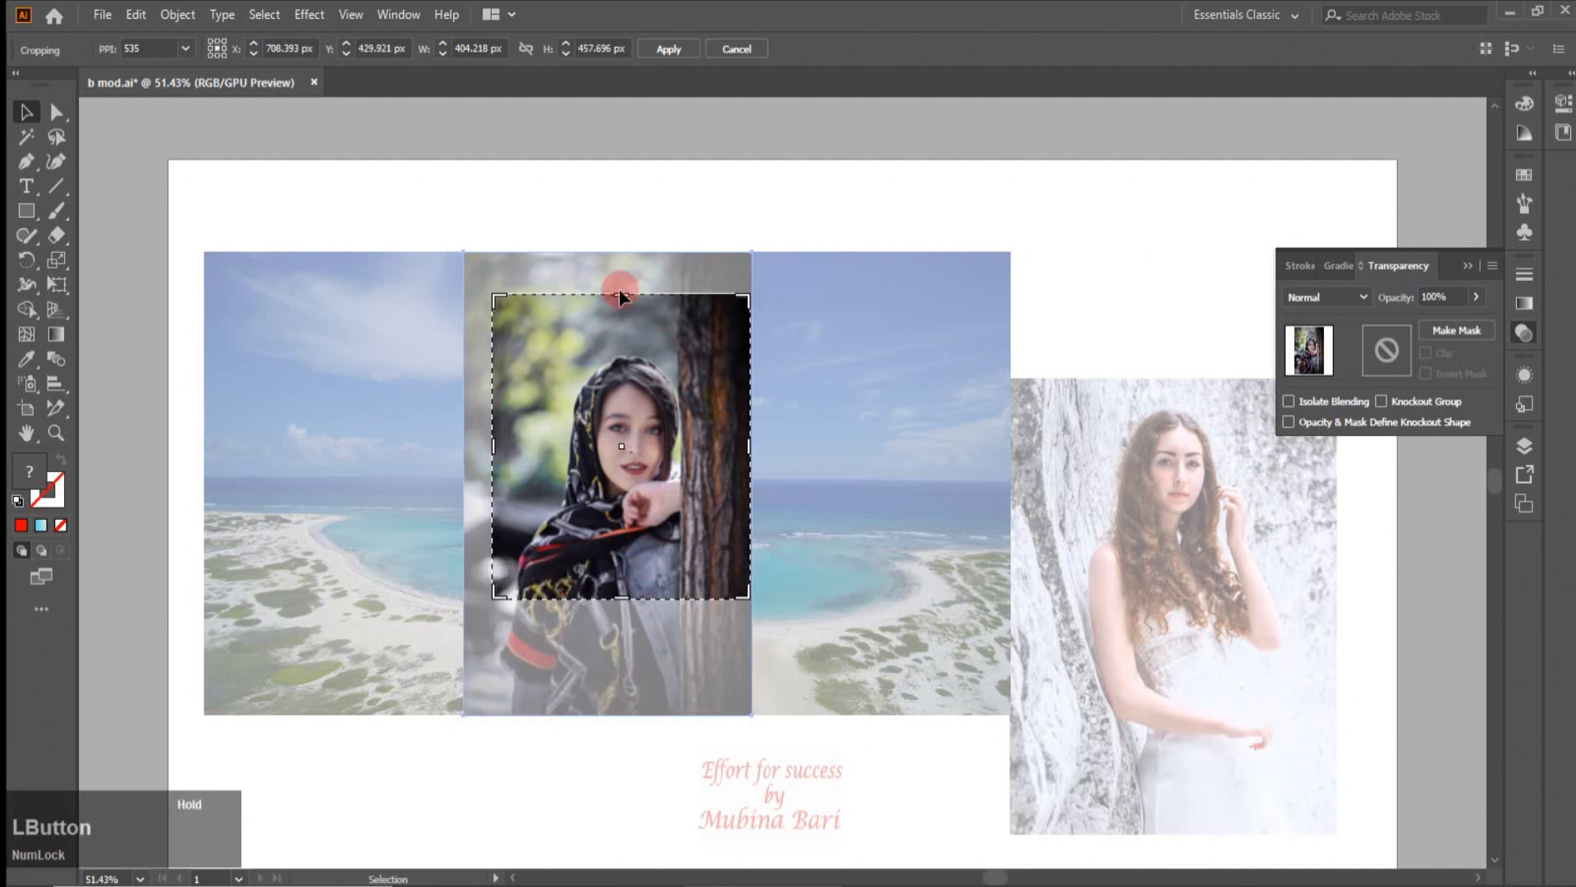
pyautogui.moveTo(620, 294); pyautogui.dragTo(627, 323)
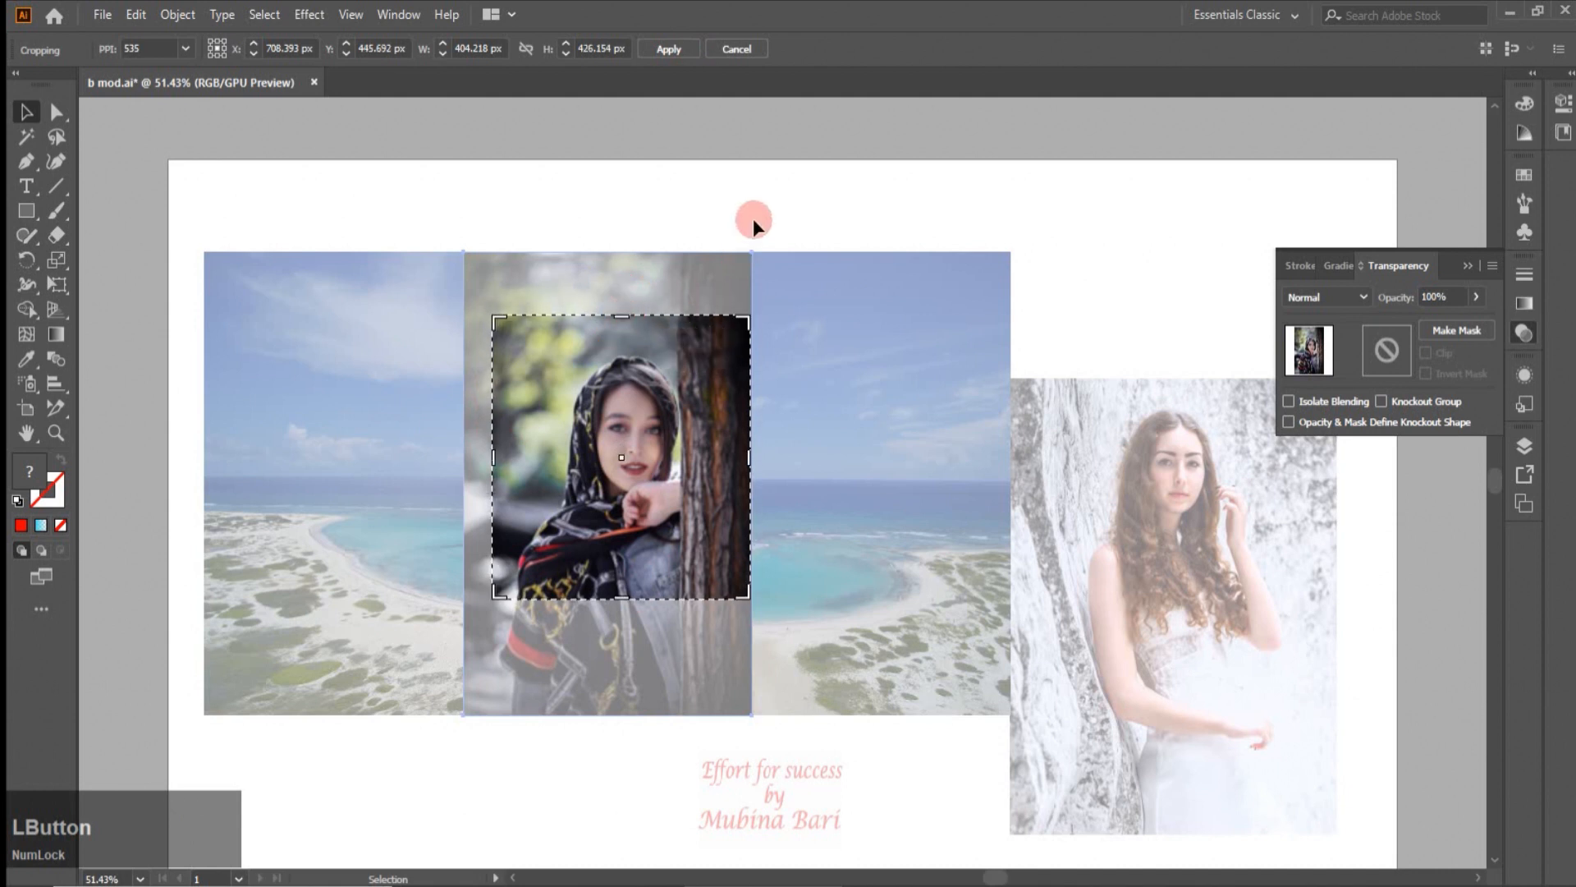
pyautogui.press('Return')
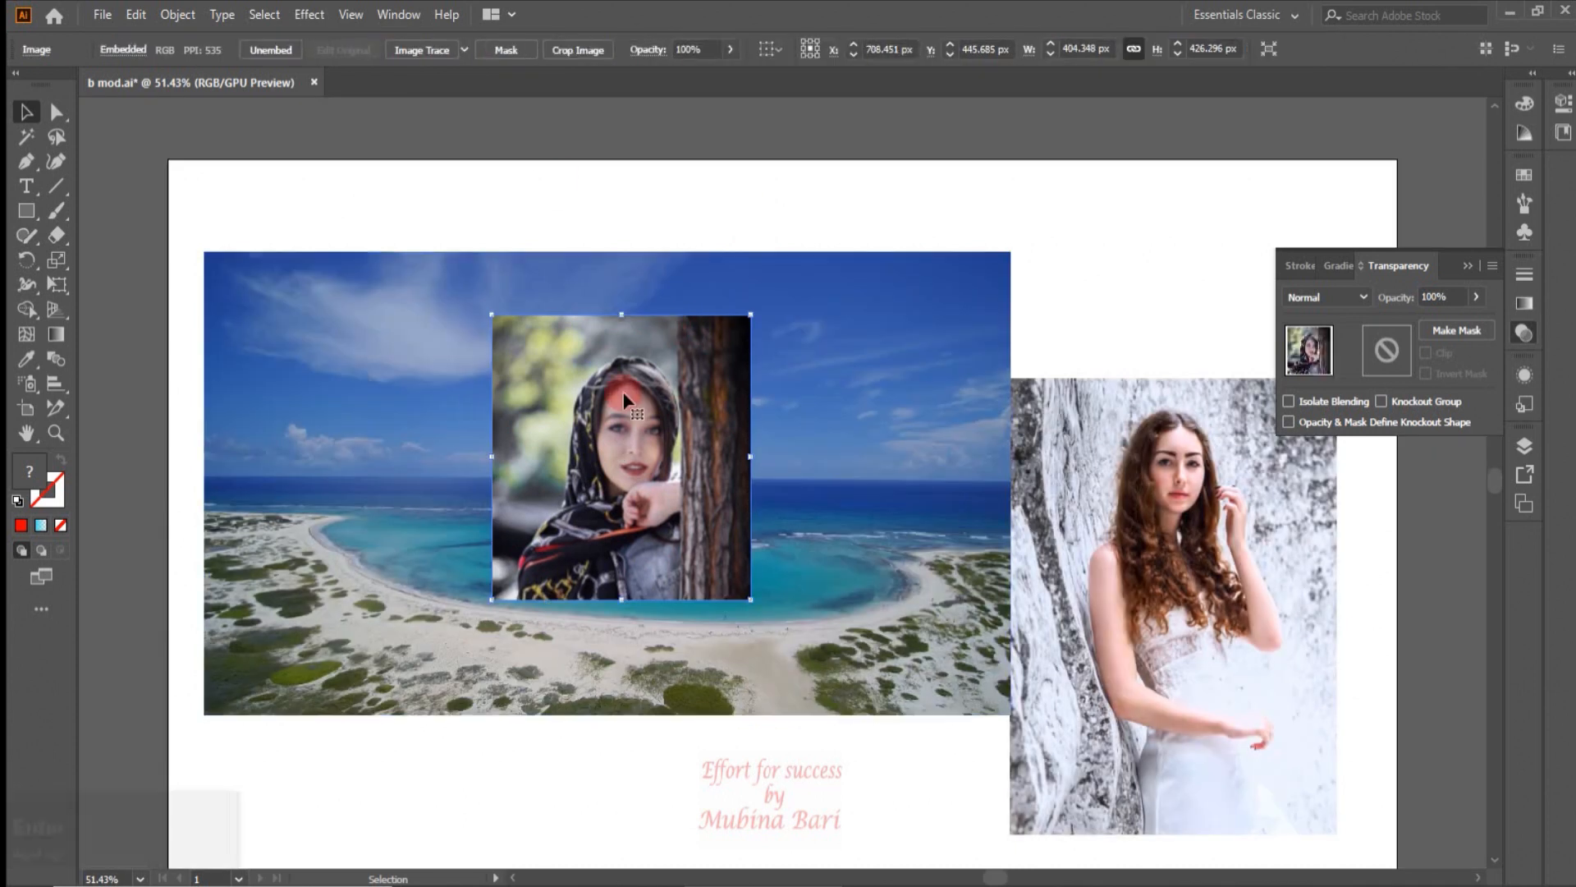
# Duplicate the cropped headscarf portrait, with one copy above the white-dress portrait and one at the beach photo's upper edge.
pyautogui.moveTo(640, 420); pyautogui.dragTo(610, 365)
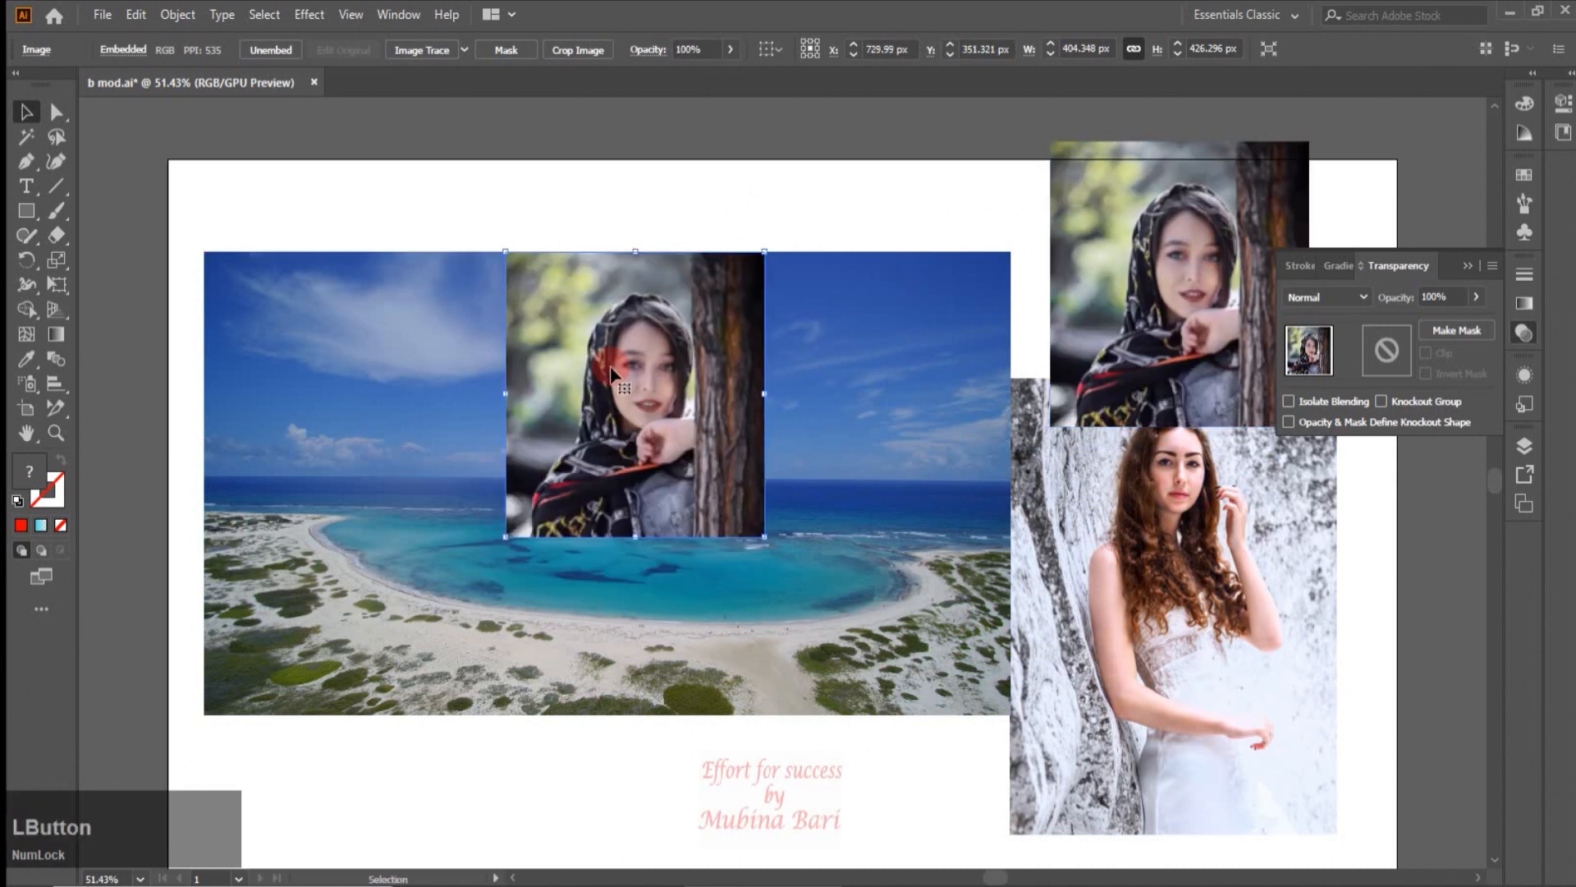
# Try the Darken, Multiply, Color Burn and Lighten blend modes in turn on the headscarf portrait over the beach photo.
pyautogui.click(1326, 297)
pyautogui.click(1323, 347)
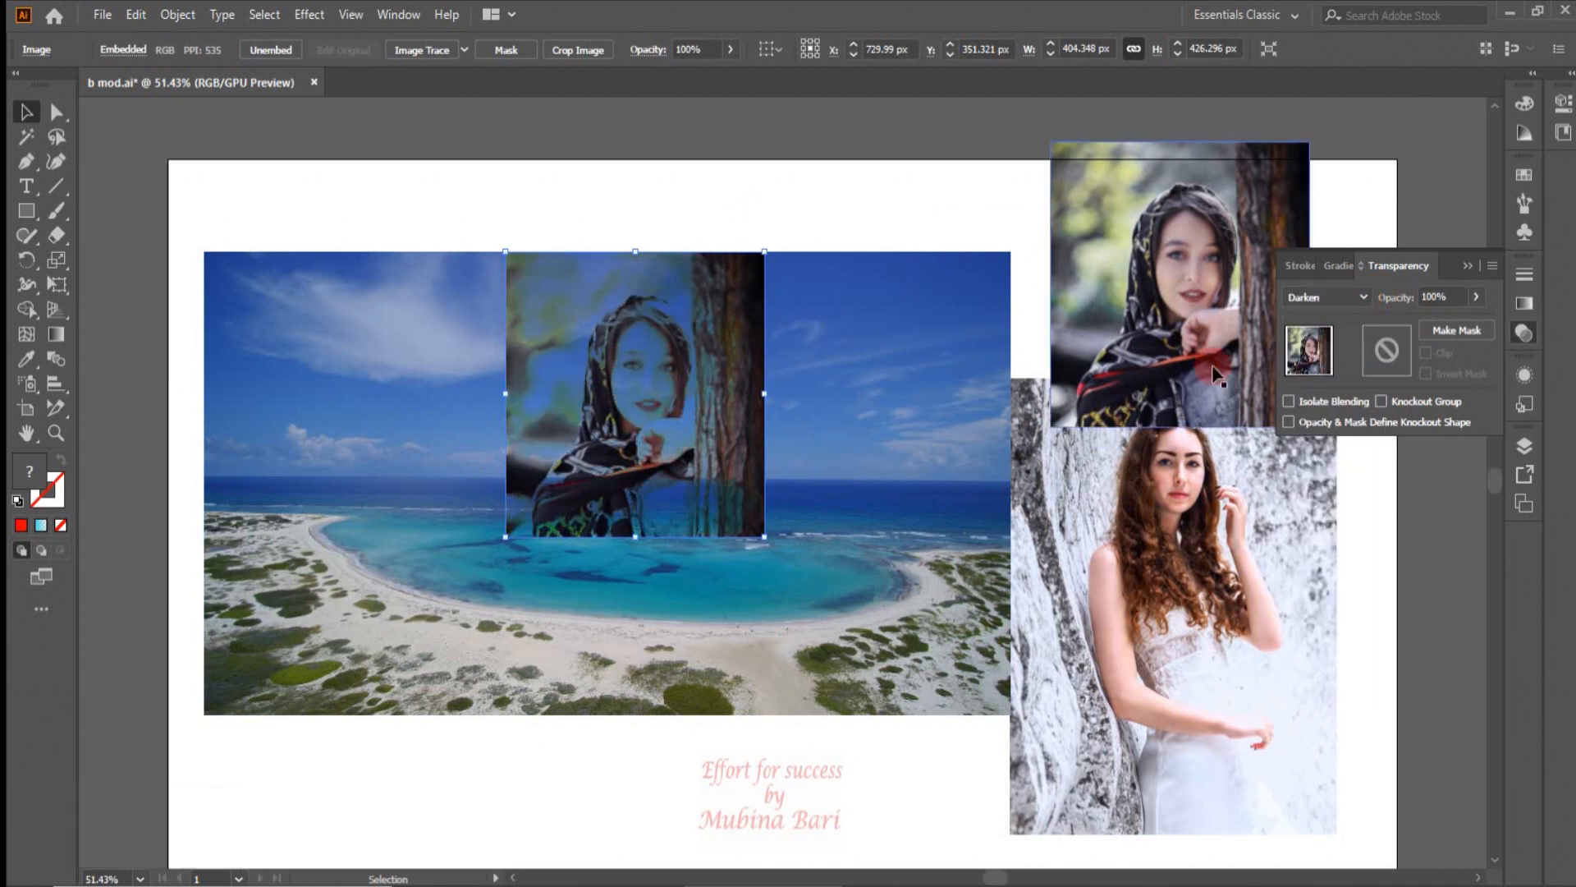
pyautogui.click(1359, 297)
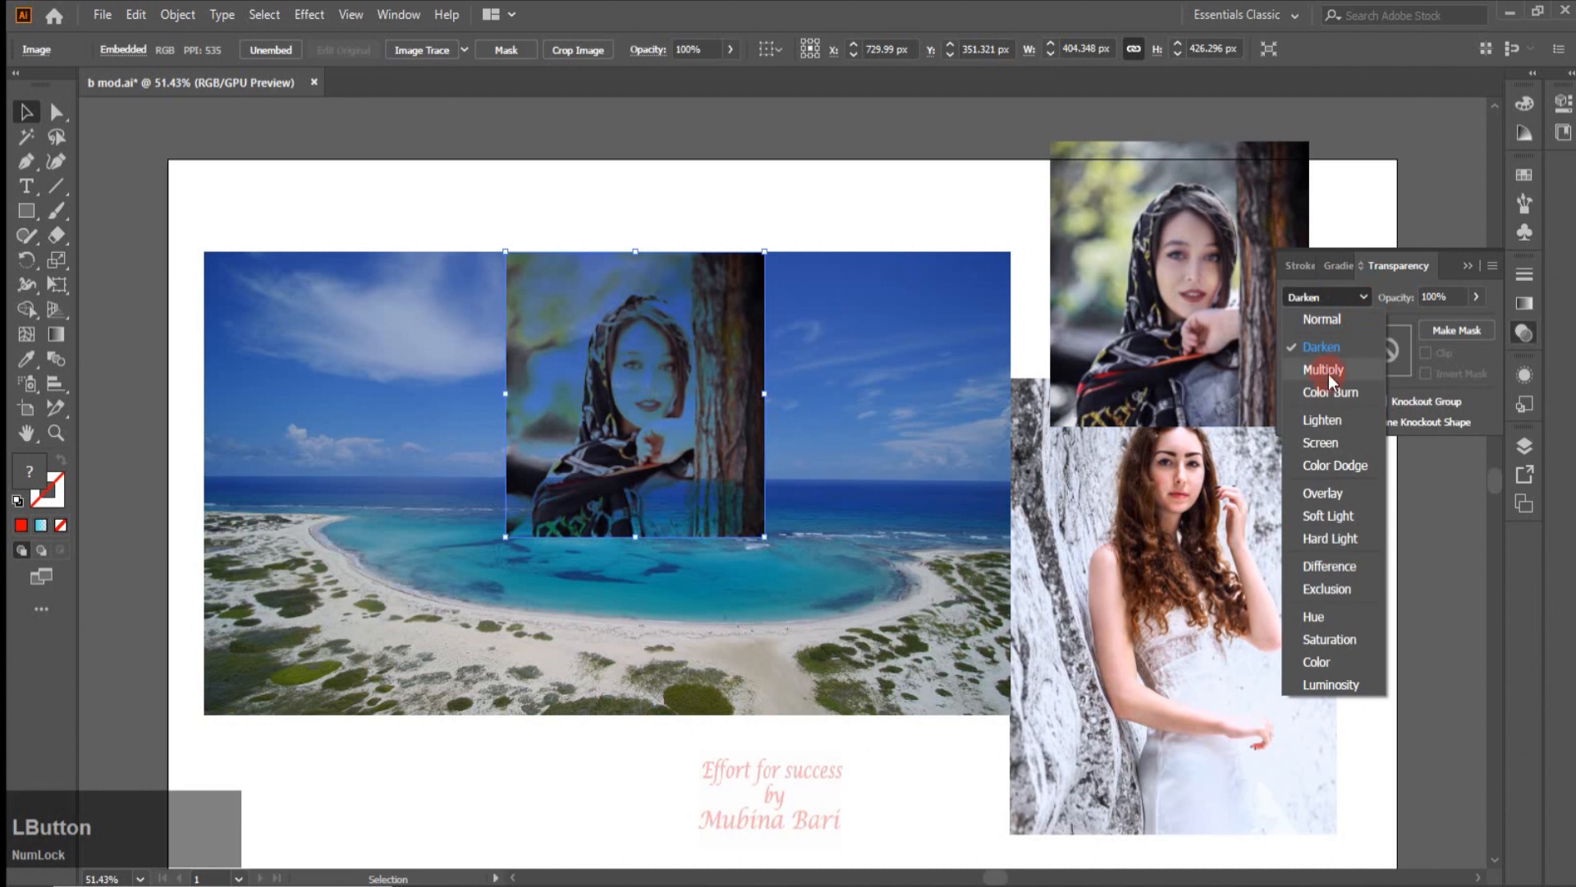
pyautogui.click(1323, 369)
pyautogui.click(662, 377)
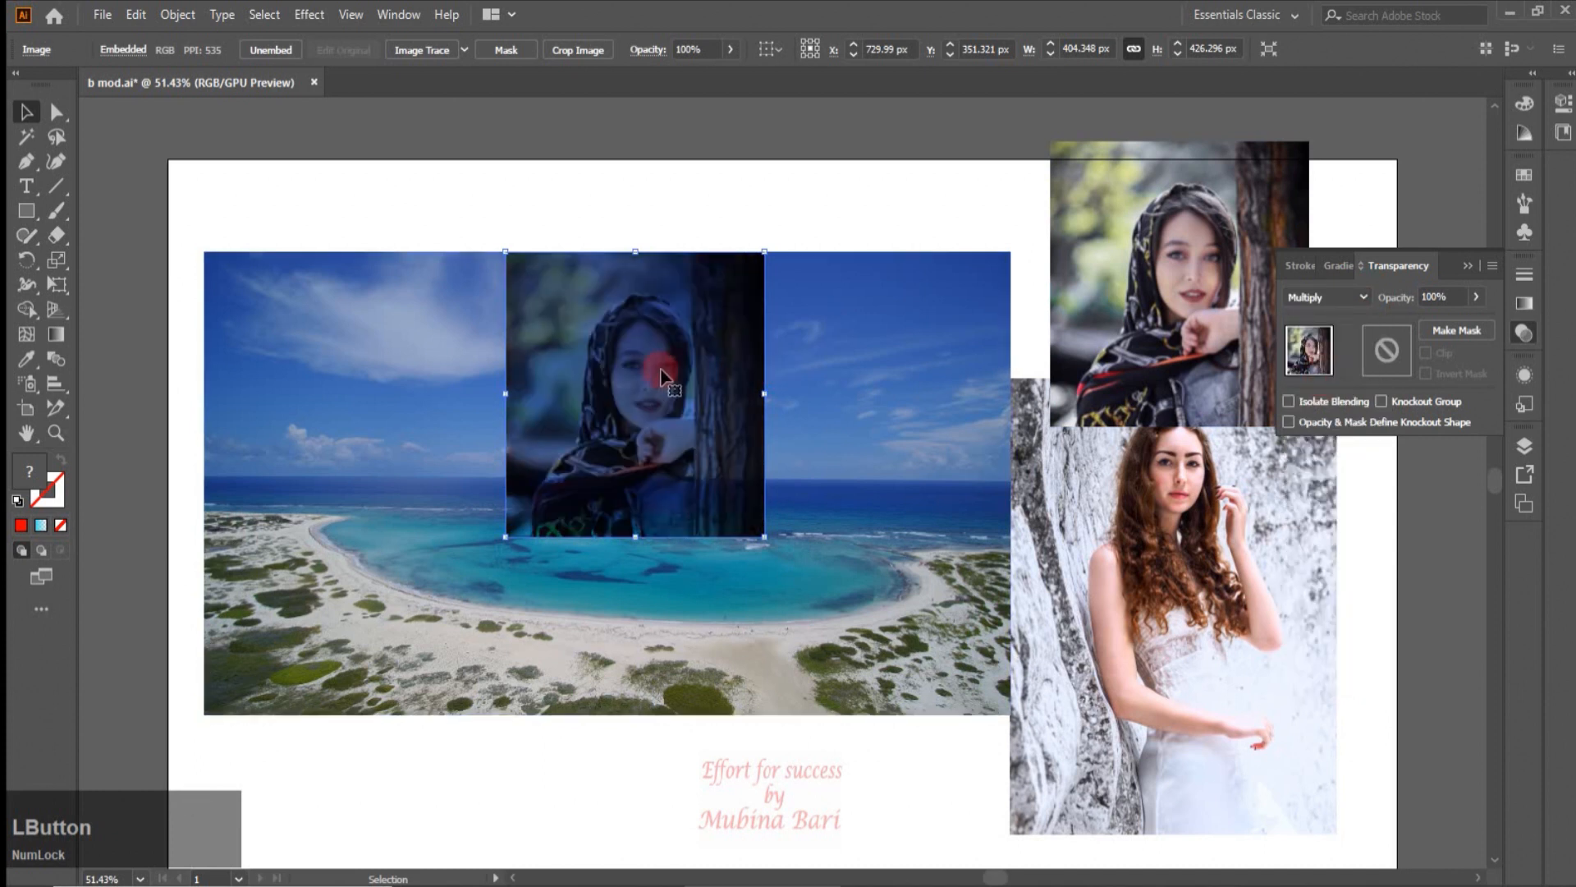
pyautogui.click(1363, 297)
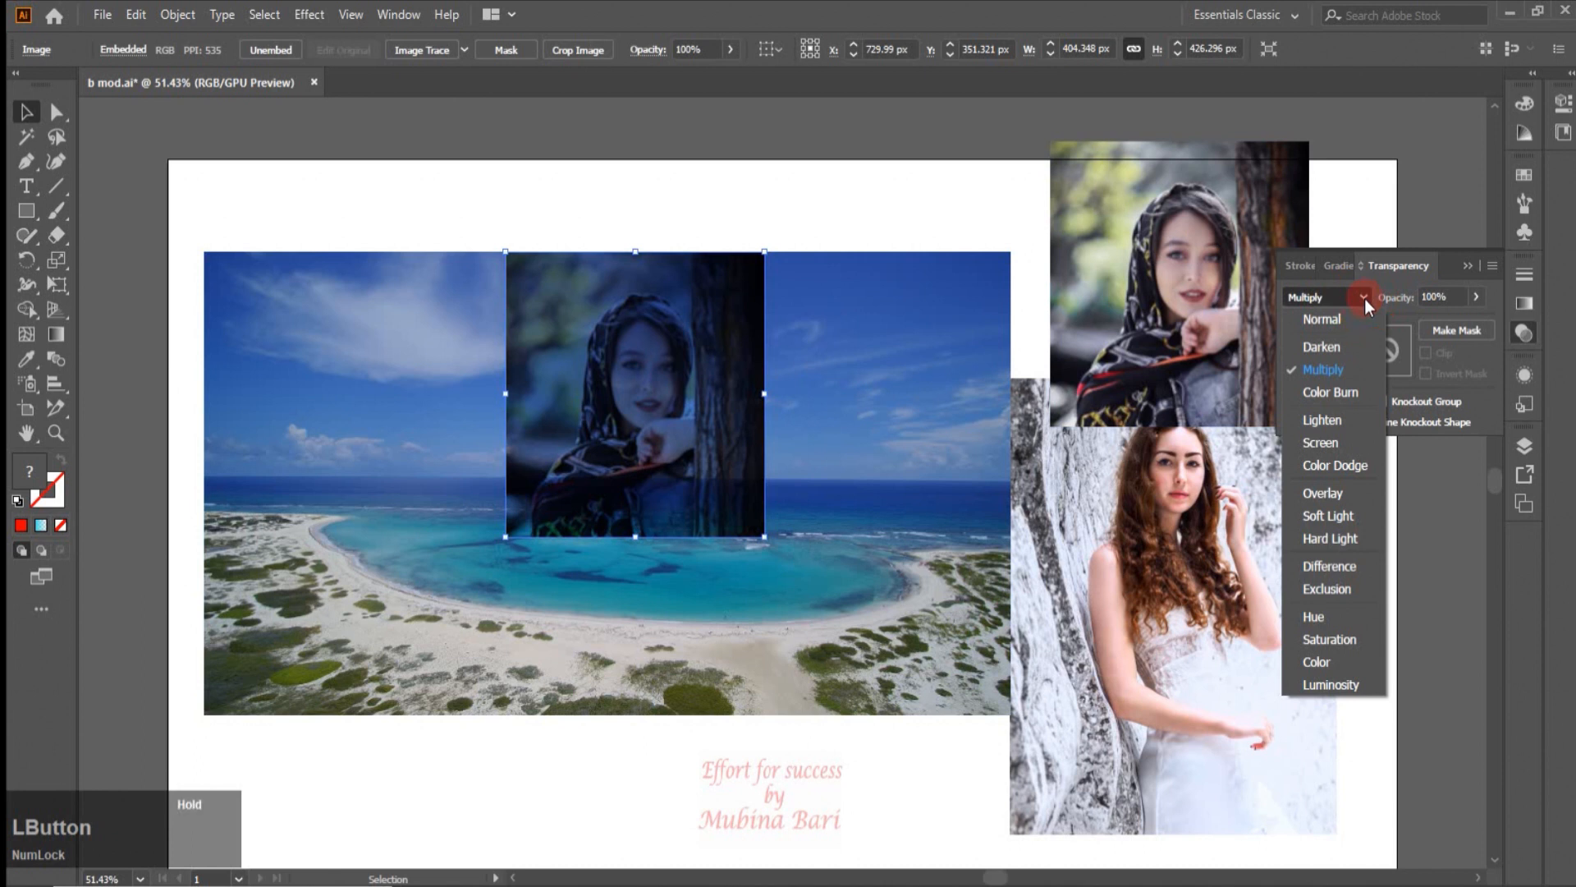
pyautogui.click(1327, 394)
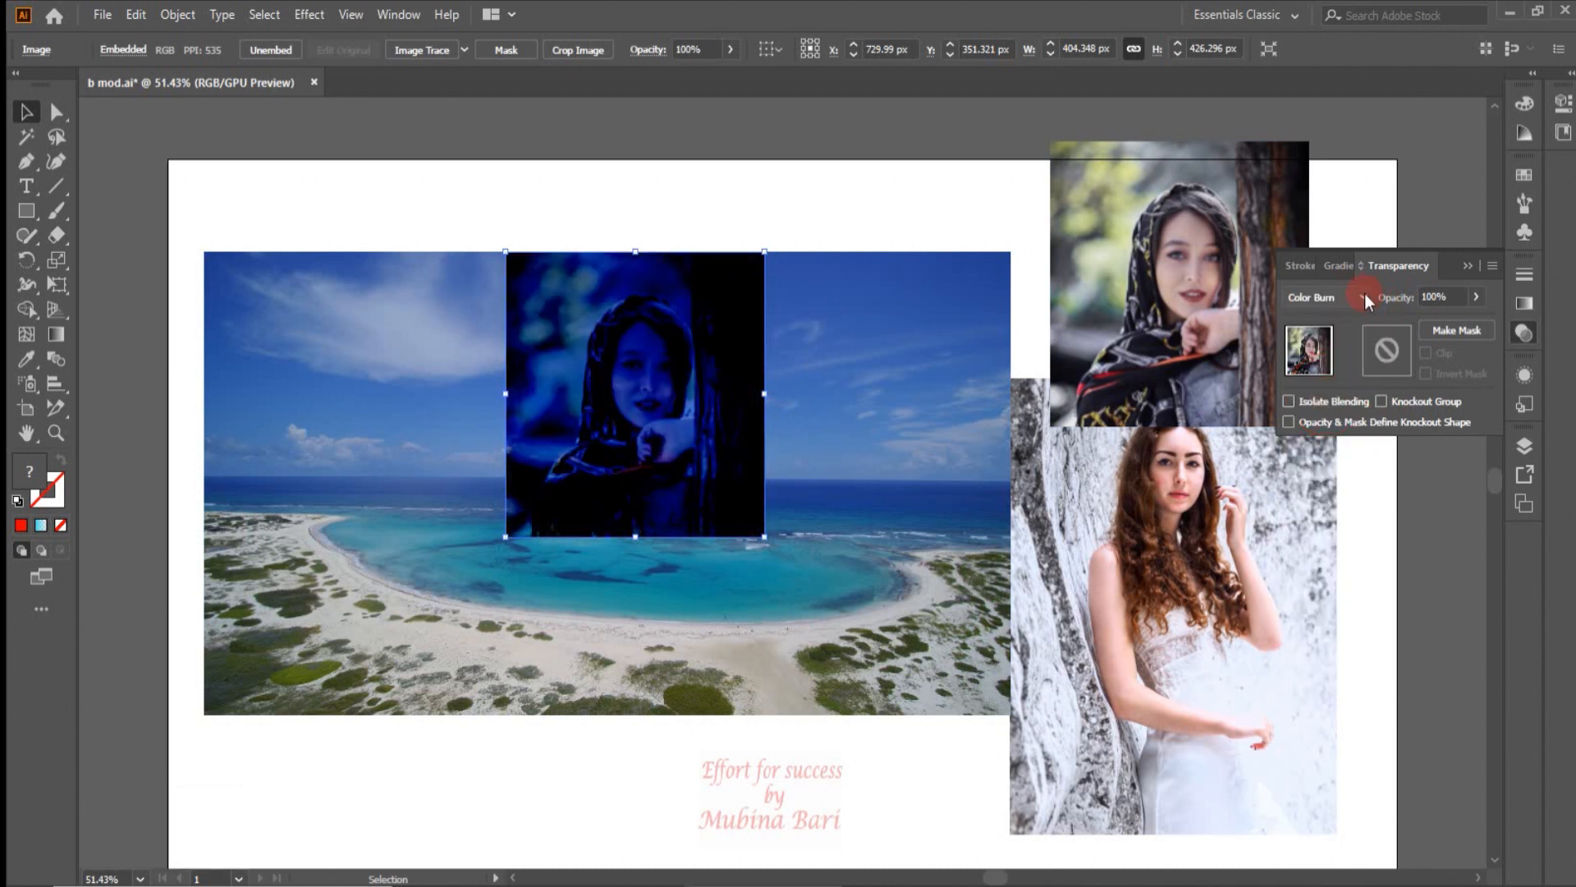
pyautogui.click(1365, 296)
pyautogui.click(1333, 421)
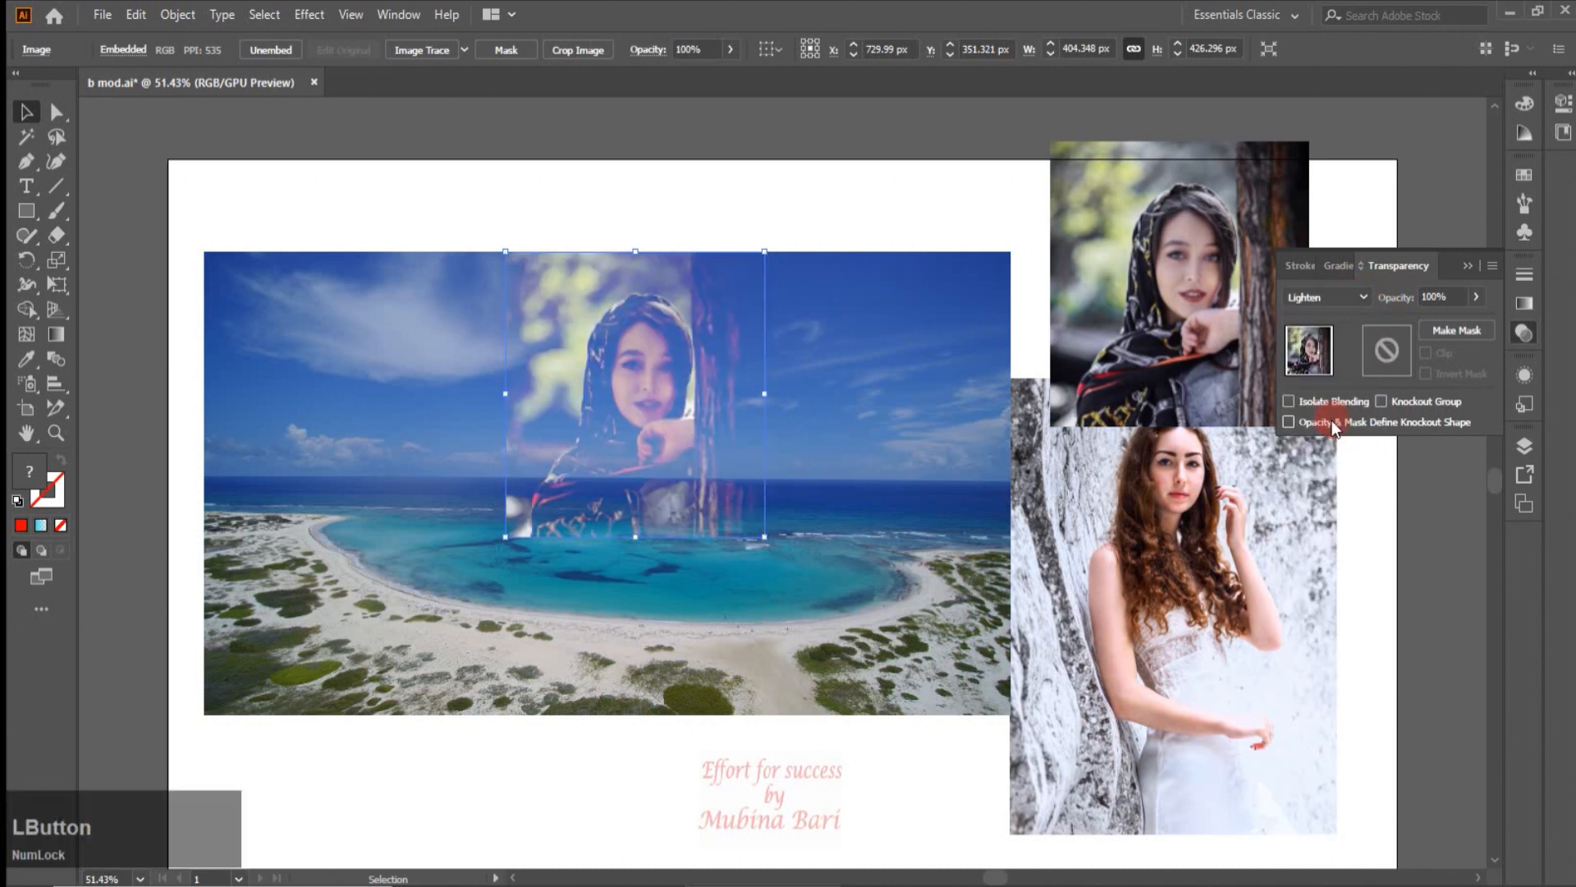
# Set the headscarf portrait's blend mode to Screen and move it to the beach photo's upper-left corner.
pyautogui.click(1359, 298)
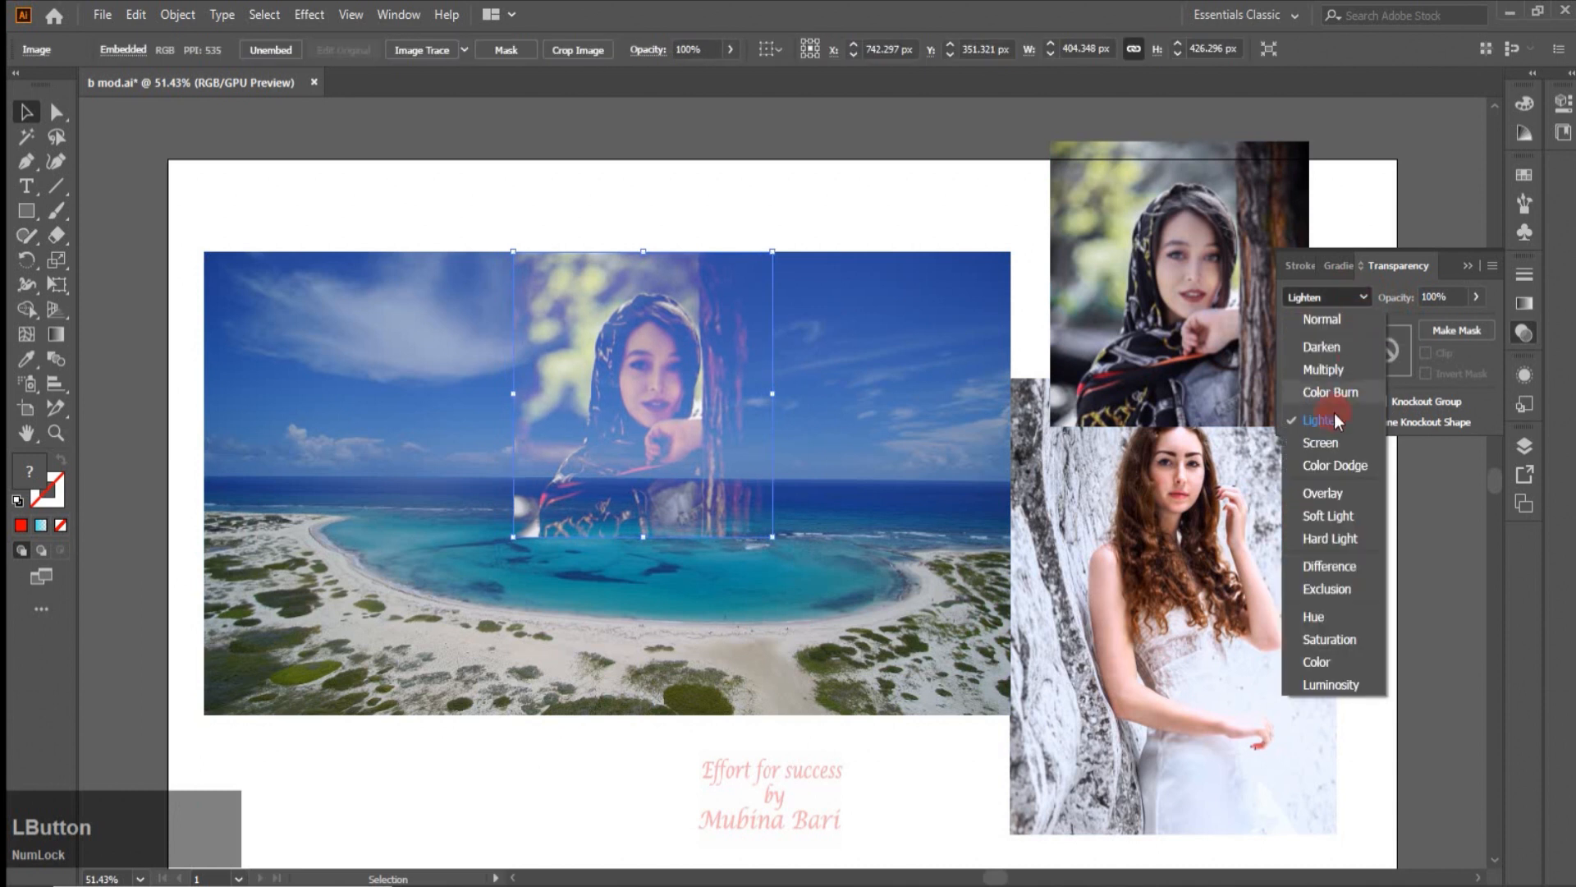
pyautogui.click(1328, 441)
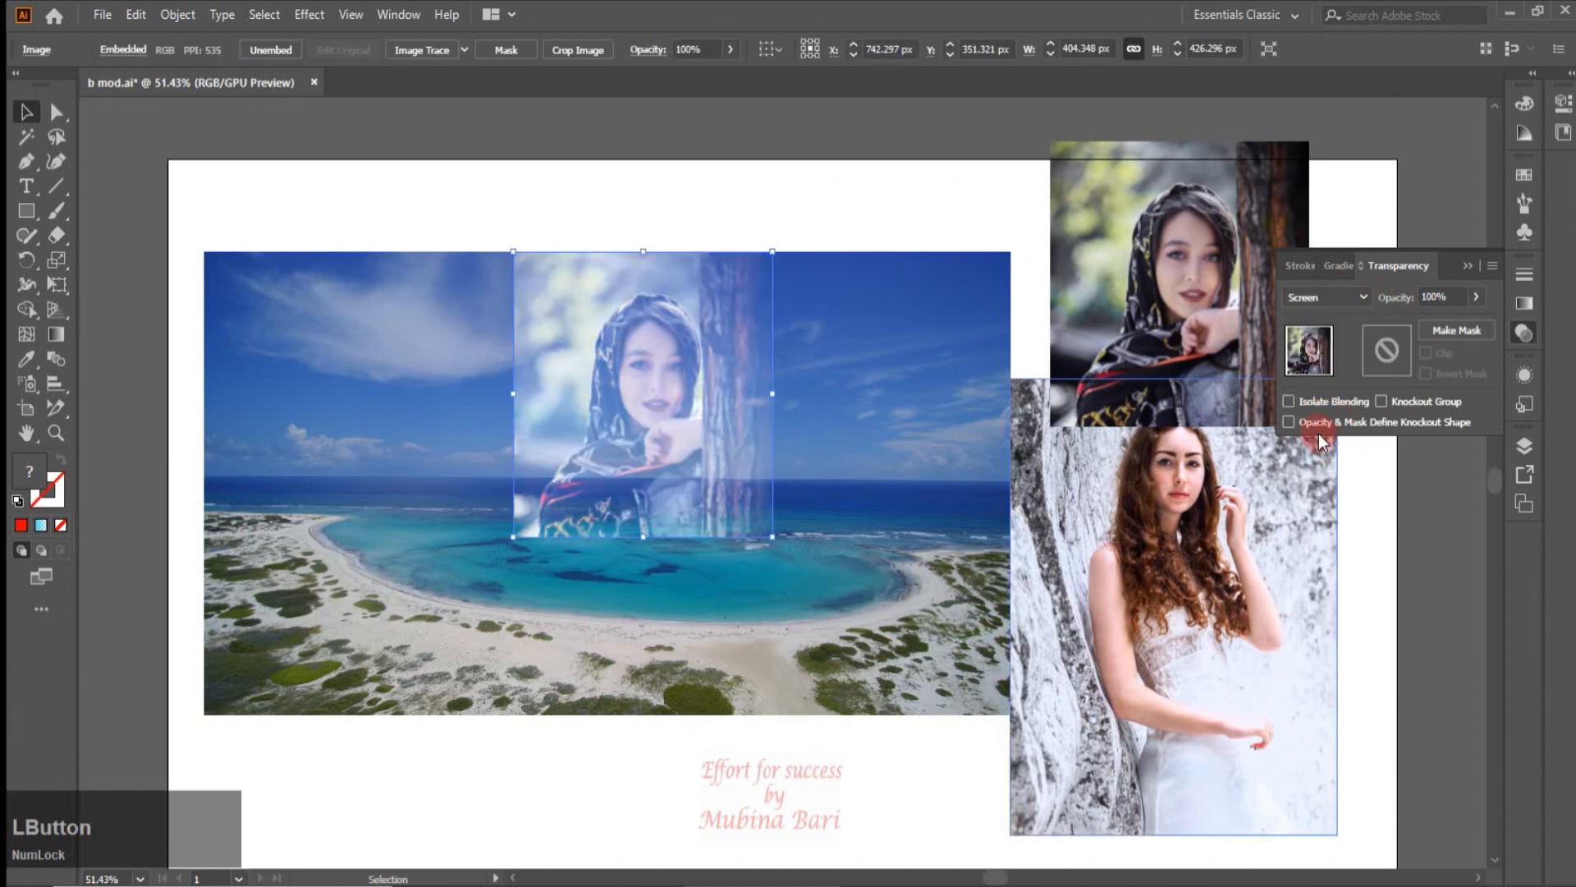
pyautogui.click(918, 325)
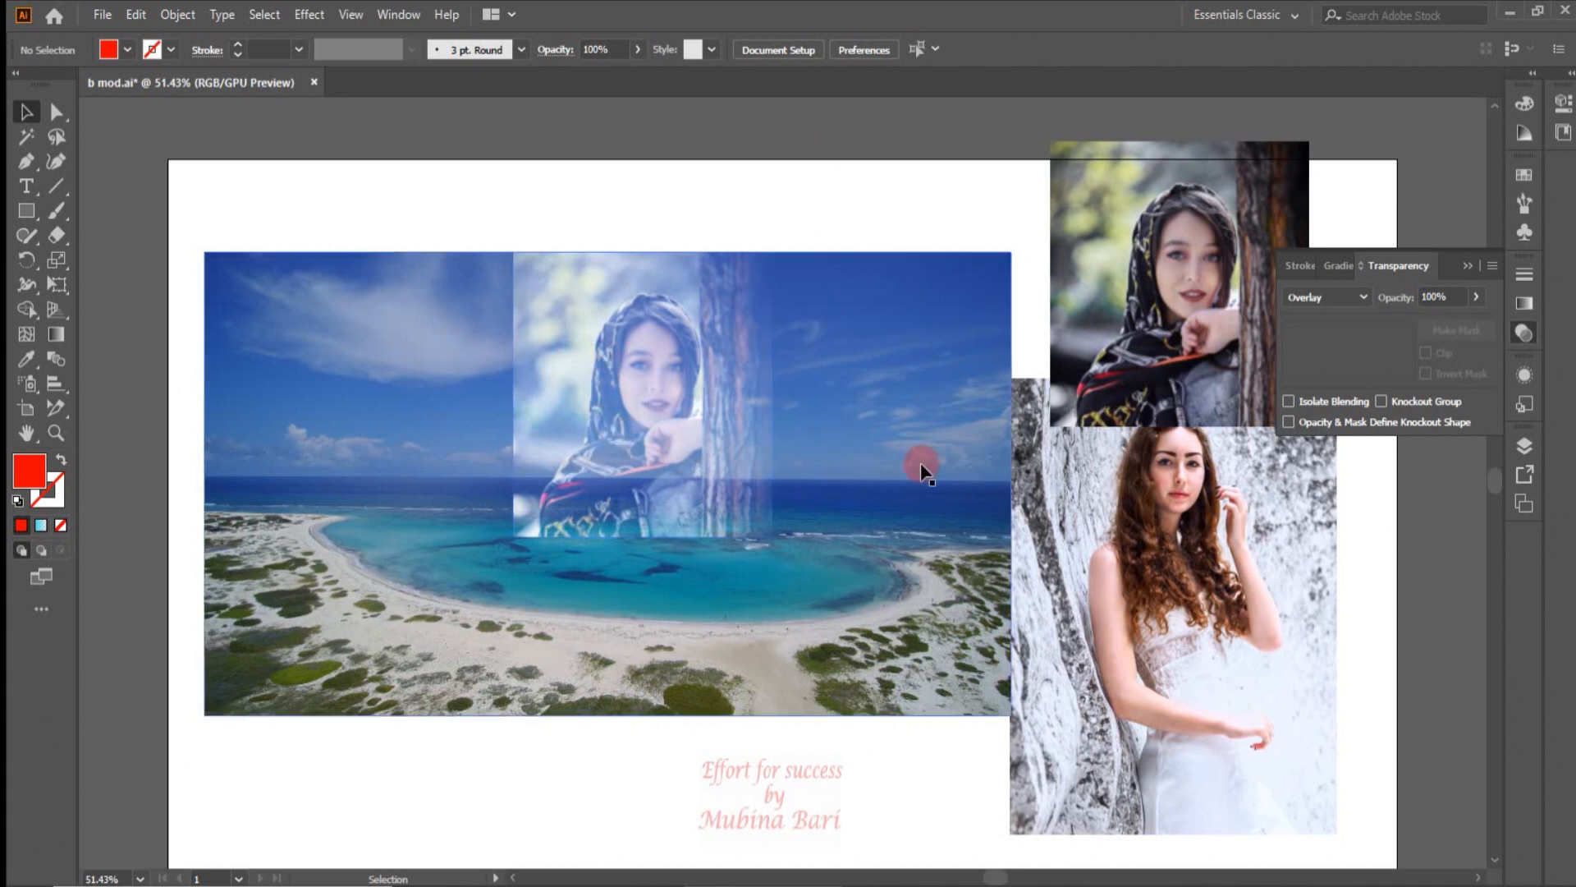
pyautogui.moveTo(723, 392); pyautogui.dragTo(415, 389)
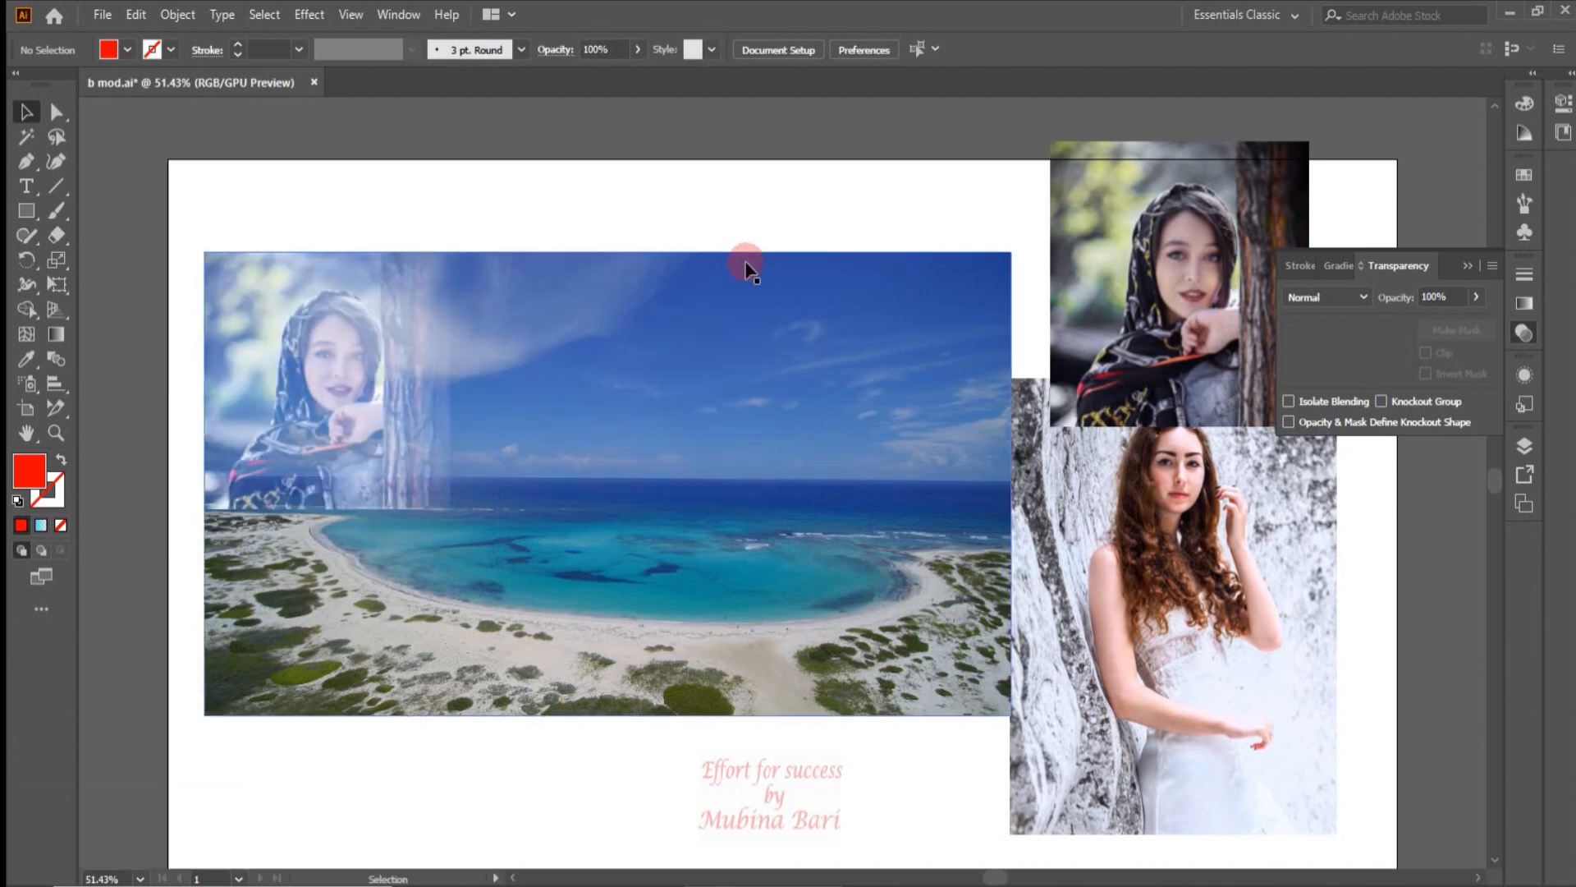